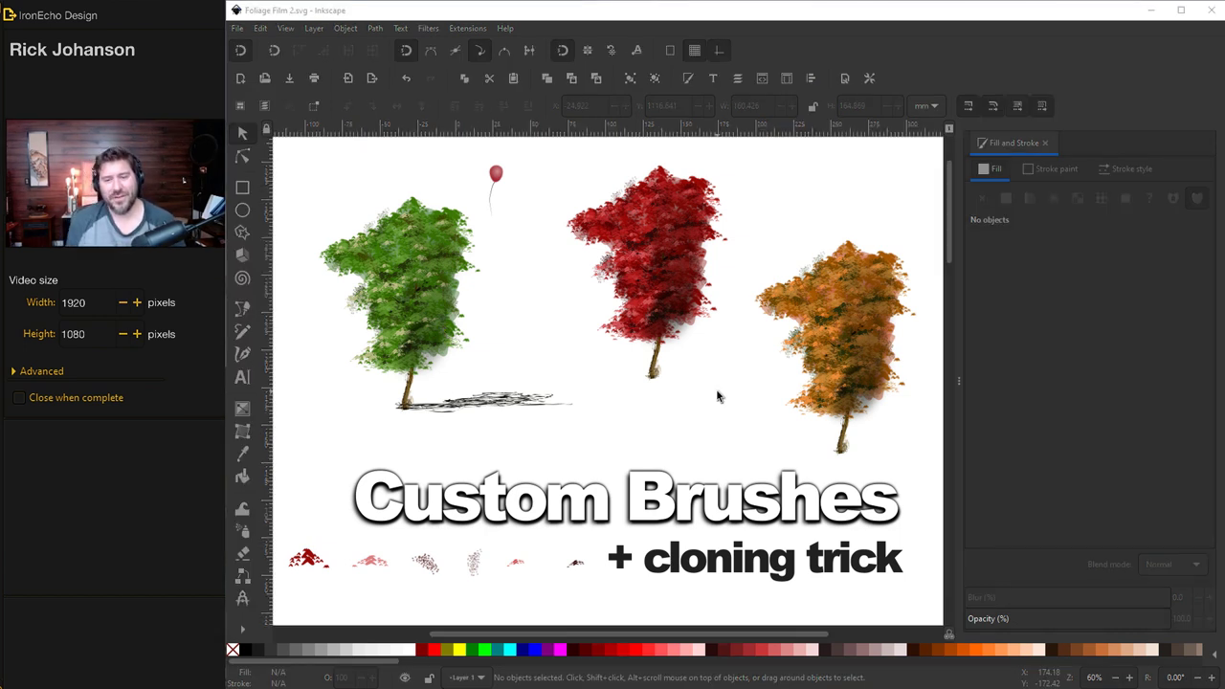
# Scroll to the spray settings page and select the teal triangle under COPIES
pyautogui.scroll(-10, 716, 396)
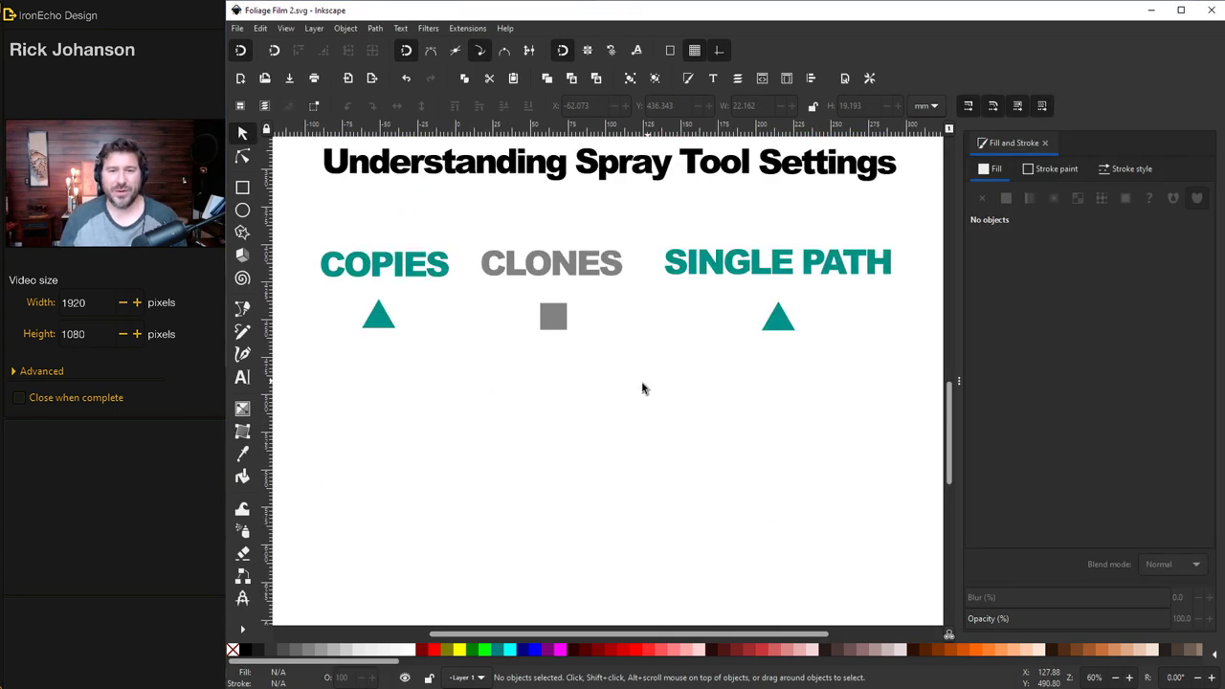
pyautogui.click(243, 532)
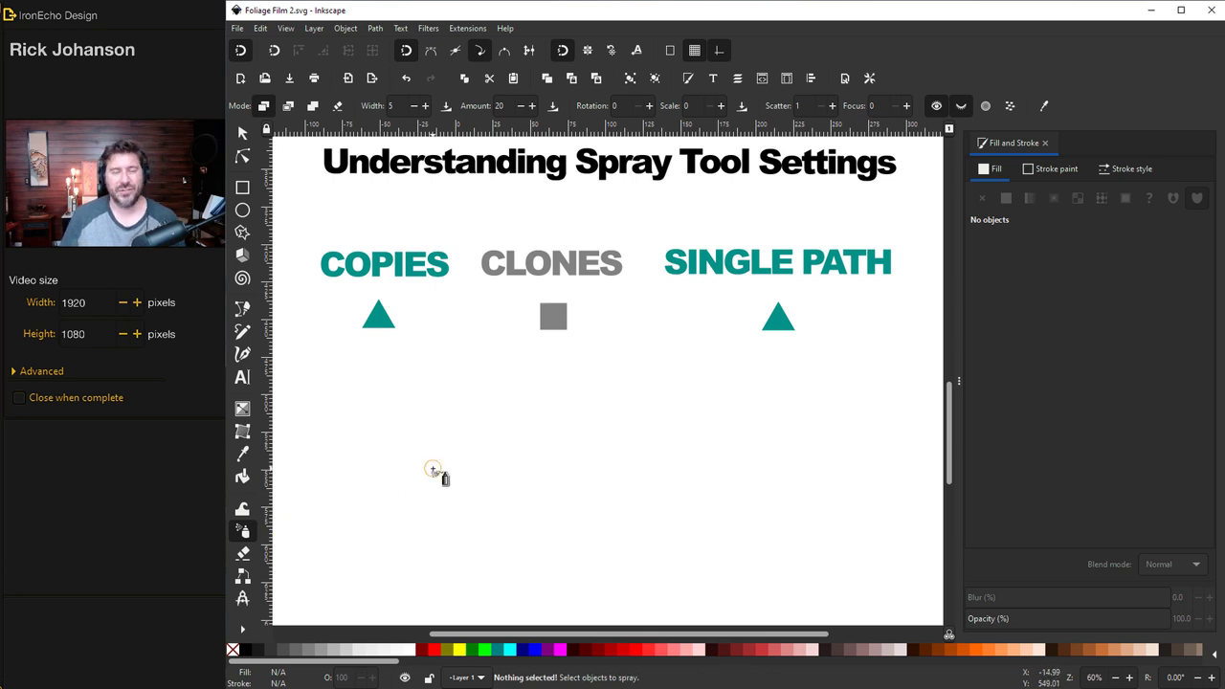
pyautogui.click(242, 133)
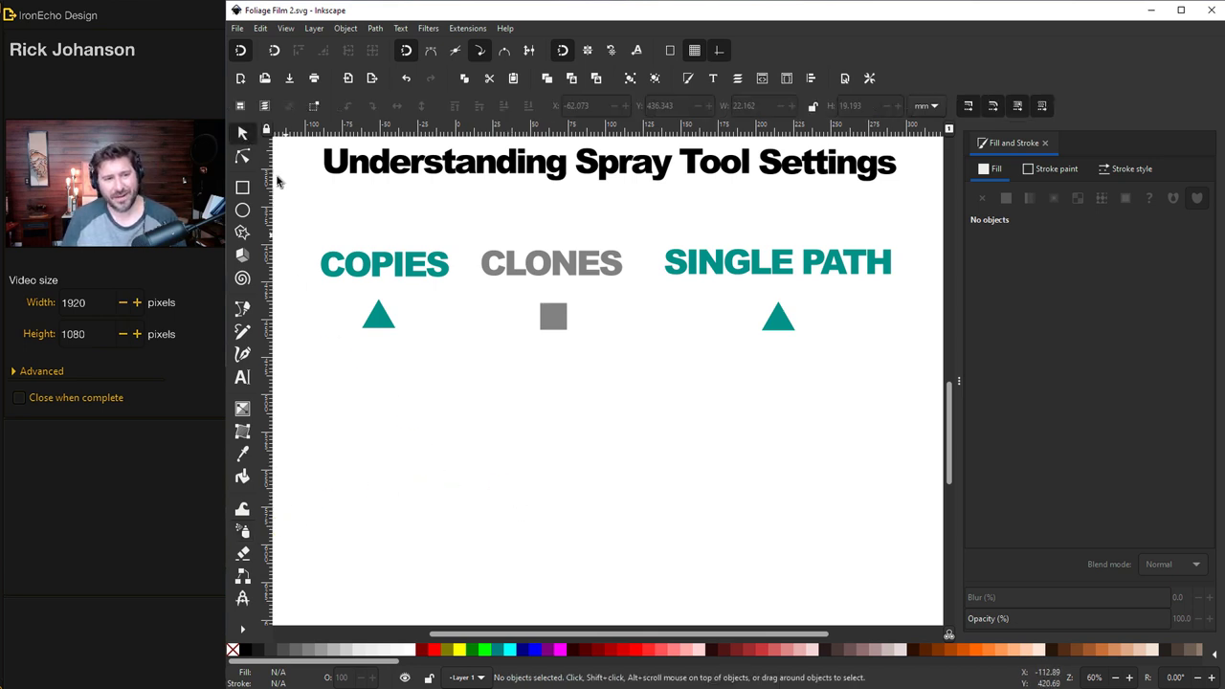
pyautogui.click(380, 322)
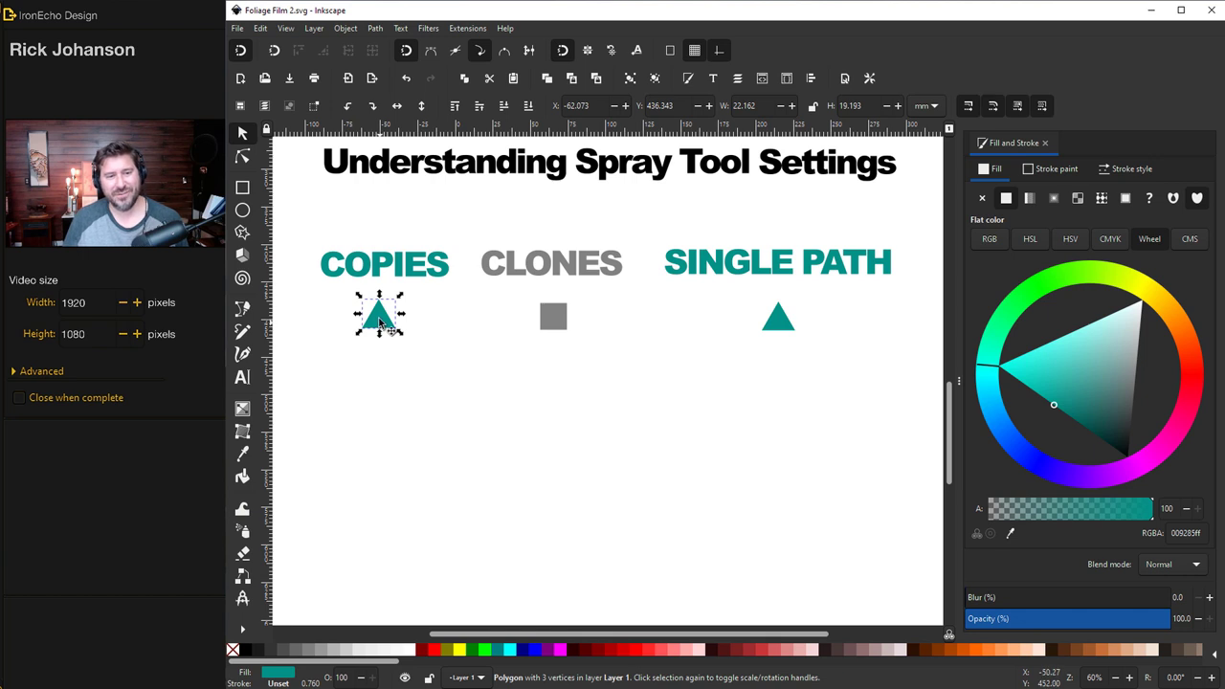
# Take the Spray tool on the triangle and try its Clones and Single path modes
pyautogui.click(242, 533)
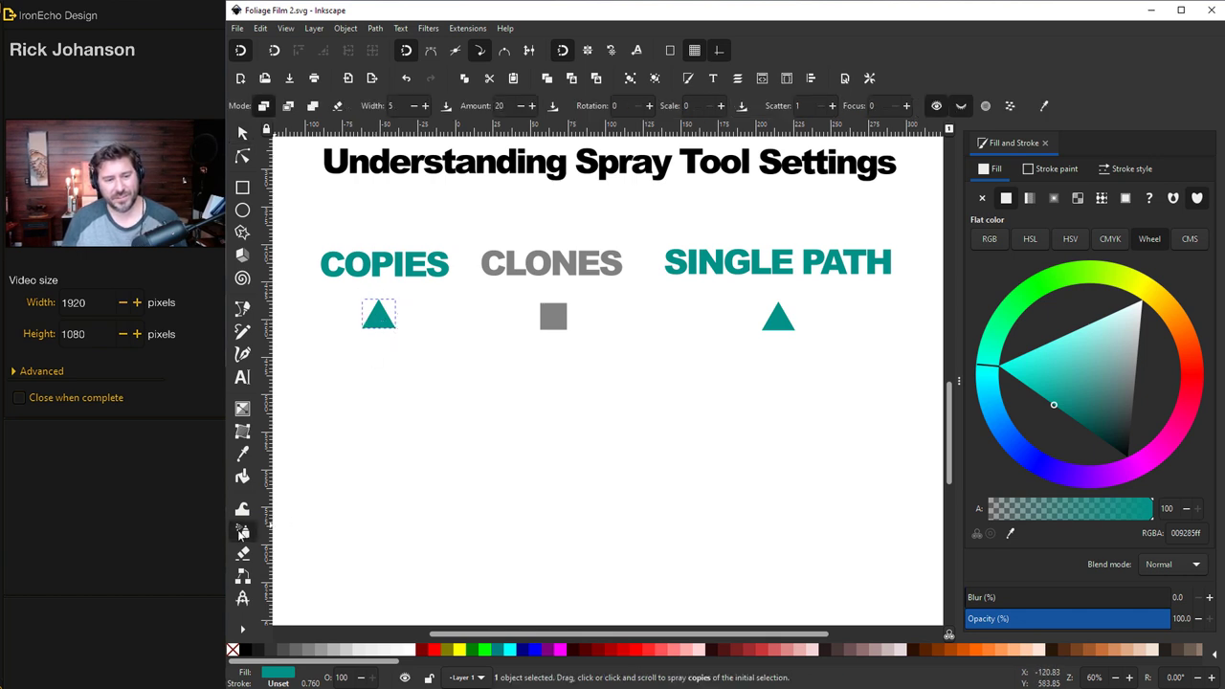
pyautogui.click(288, 106)
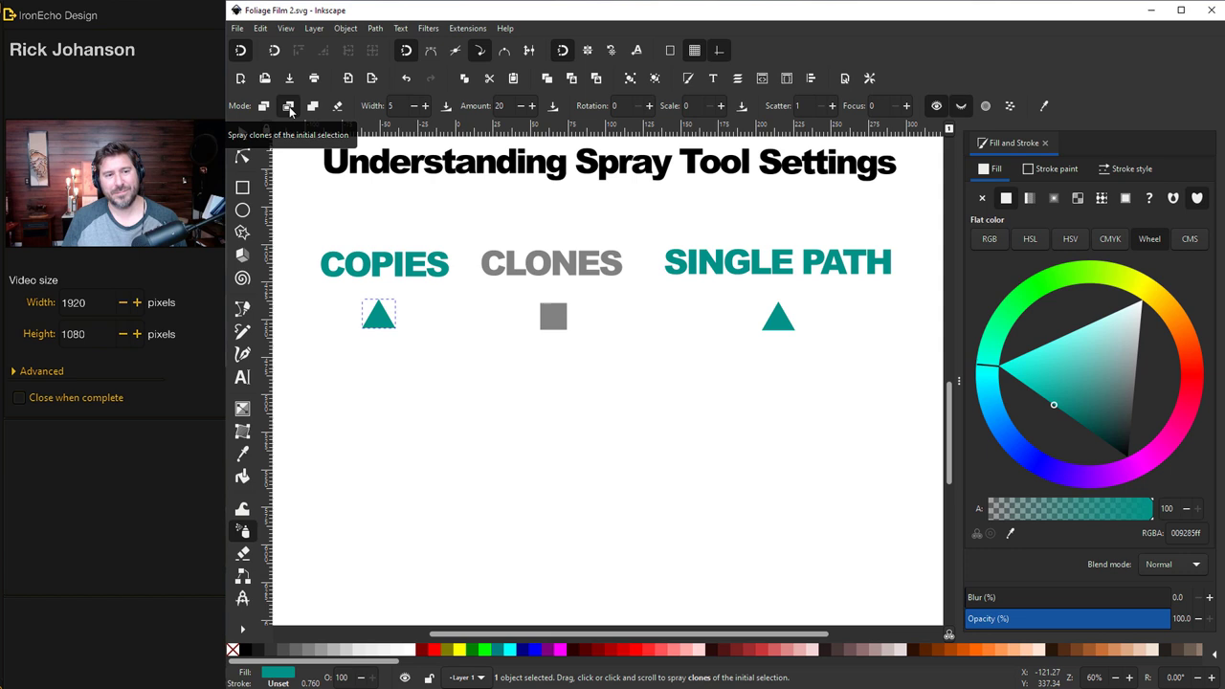
pyautogui.click(312, 106)
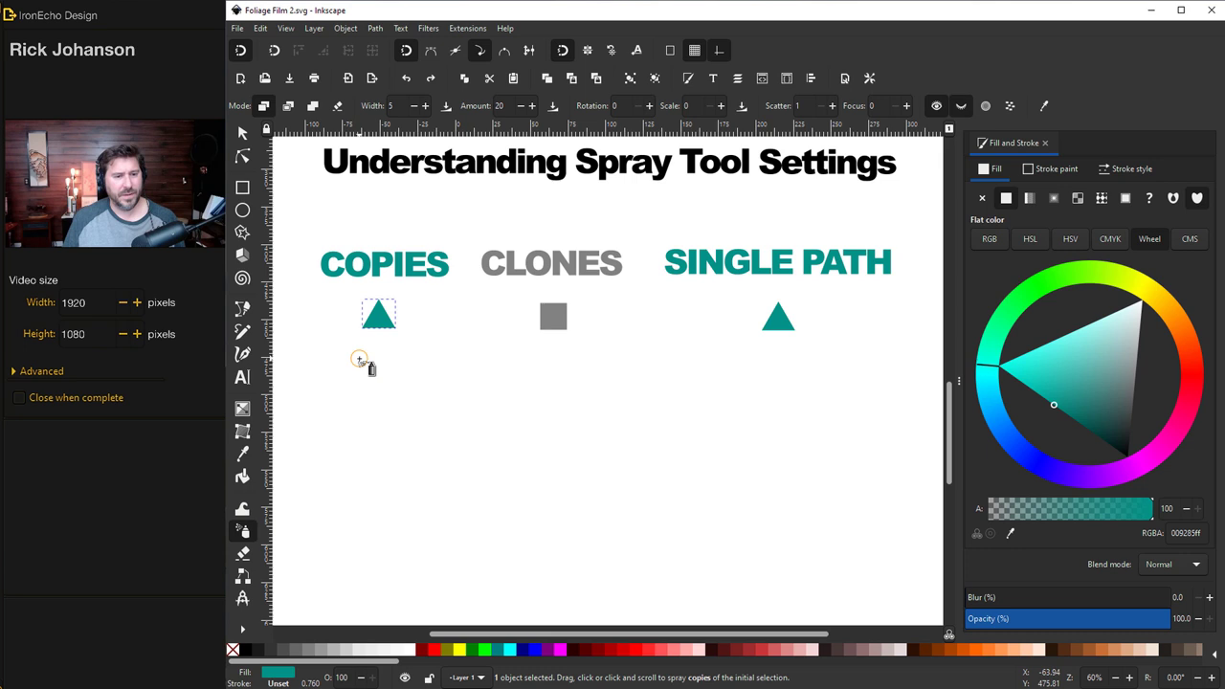
# Spray a trail of teal triangle copies under COPIES and grey square clones under CLONES
pyautogui.moveTo(362, 360)
pyautogui.mouseDown()
pyautogui.moveTo(365, 418)
pyautogui.moveTo(400, 493)
pyautogui.moveTo(447, 536)
pyautogui.moveTo(522, 569)
pyautogui.moveTo(439, 422)
pyautogui.moveTo(444, 379)
pyautogui.mouseUp()
pyautogui.press('Escape')
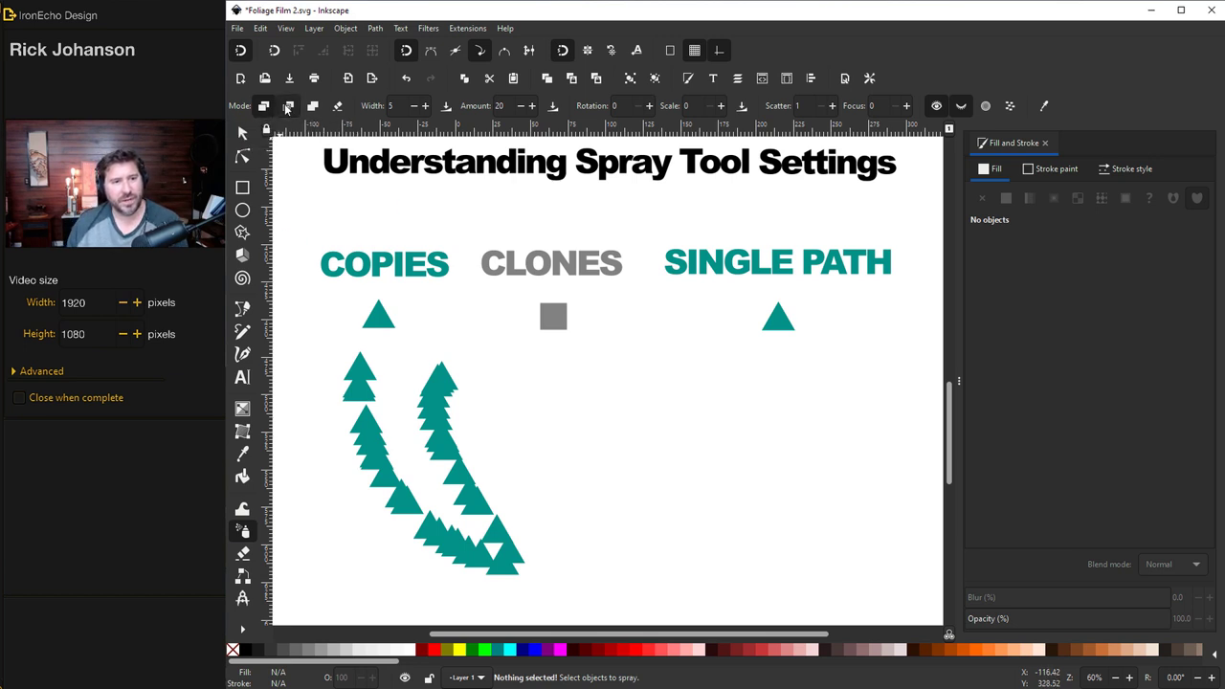
pyautogui.click(242, 133)
pyautogui.click(378, 316)
pyautogui.click(559, 327)
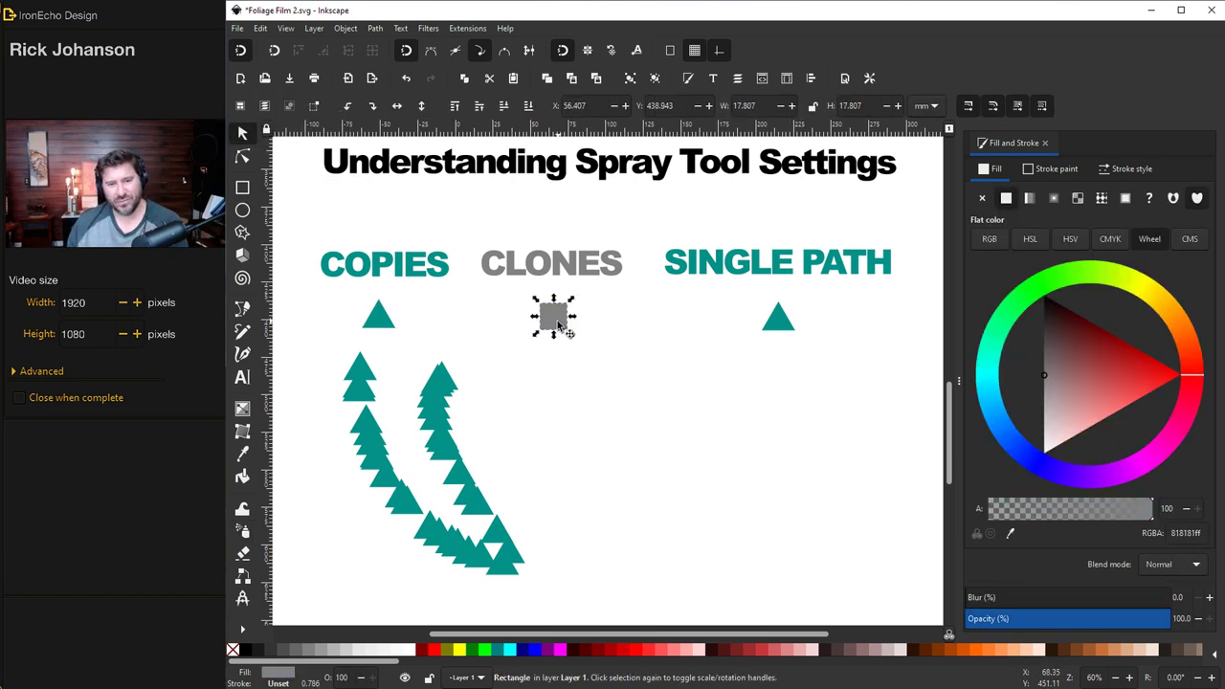
pyautogui.click(251, 534)
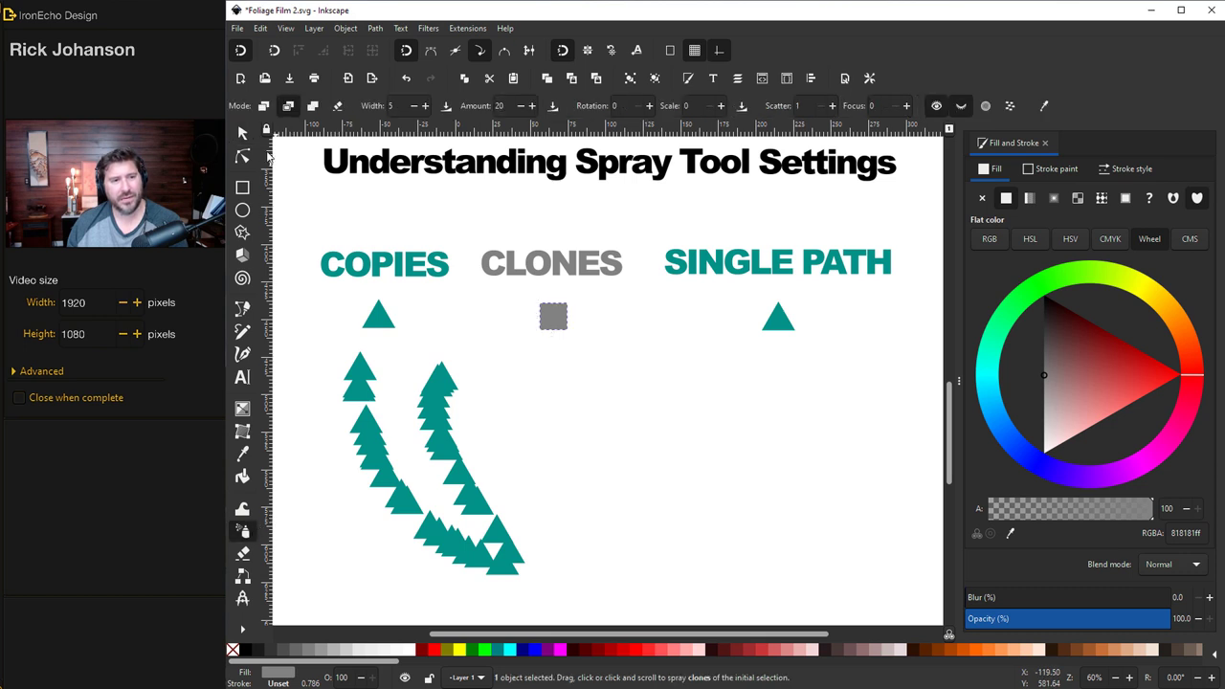
pyautogui.moveTo(607, 353)
pyautogui.mouseDown()
pyautogui.moveTo(604, 423)
pyautogui.moveTo(661, 526)
pyautogui.moveTo(742, 560)
pyautogui.mouseUp()
pyautogui.press('Escape')
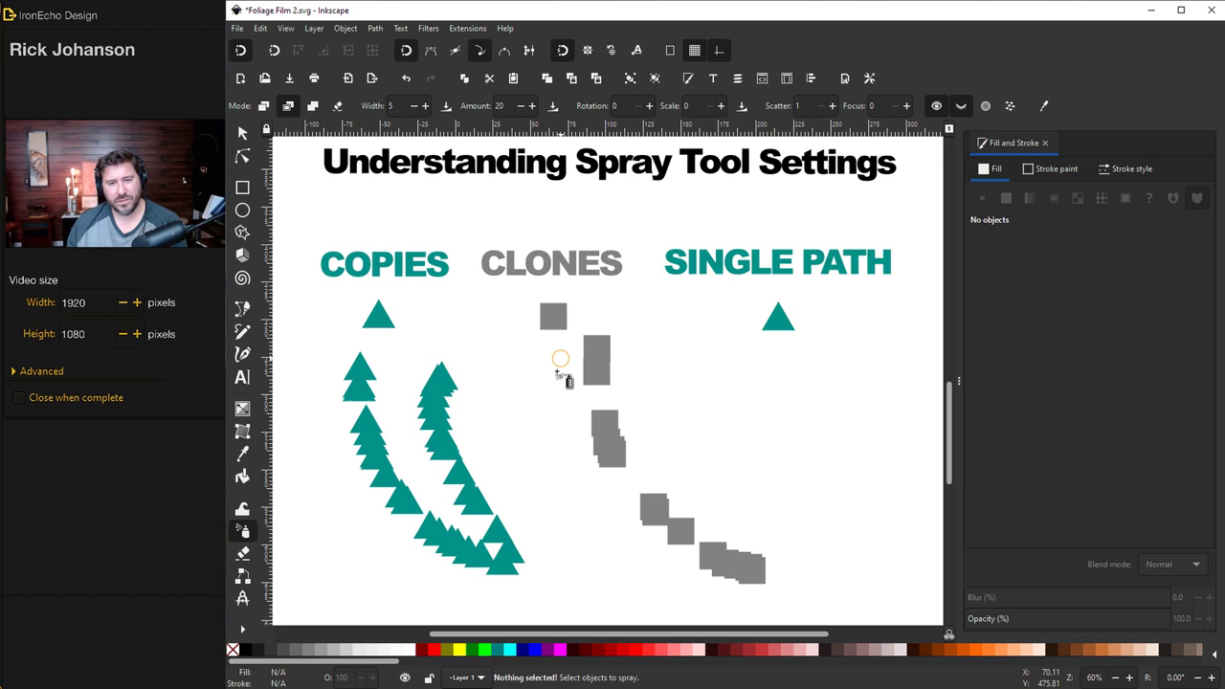
# Spray the SINGLE PATH triangle in Single path mode, merging the trail into one path
pyautogui.click(242, 132)
pyautogui.click(553, 316)
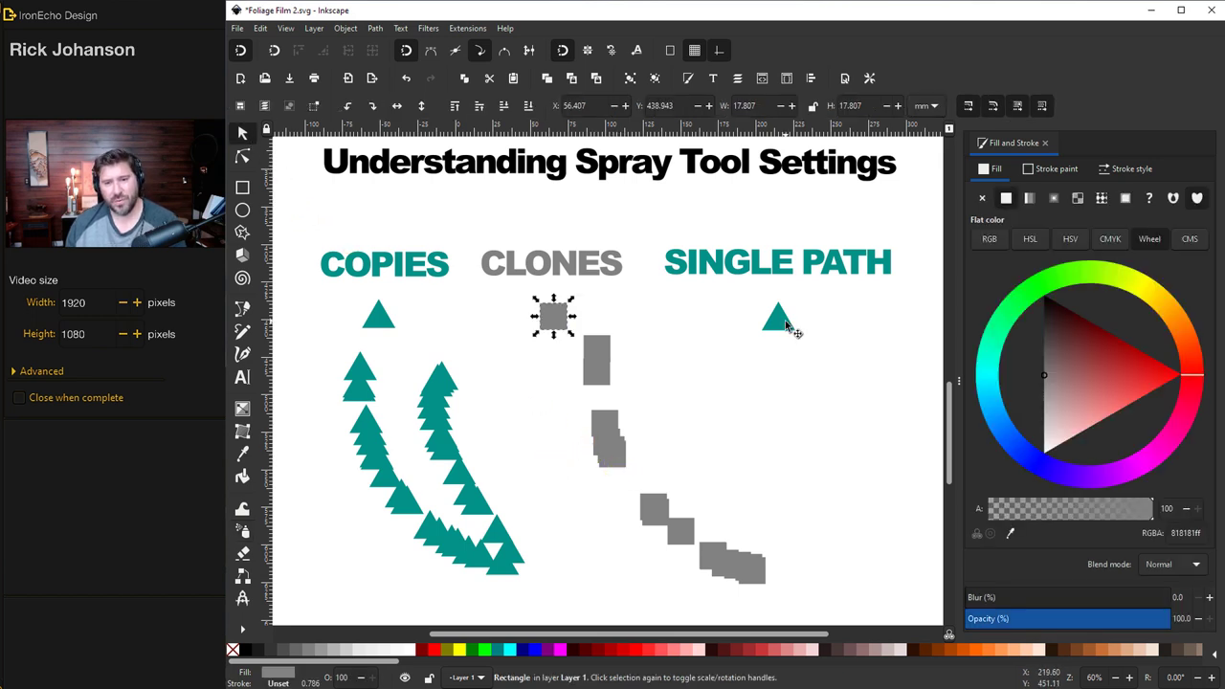
pyautogui.click(785, 326)
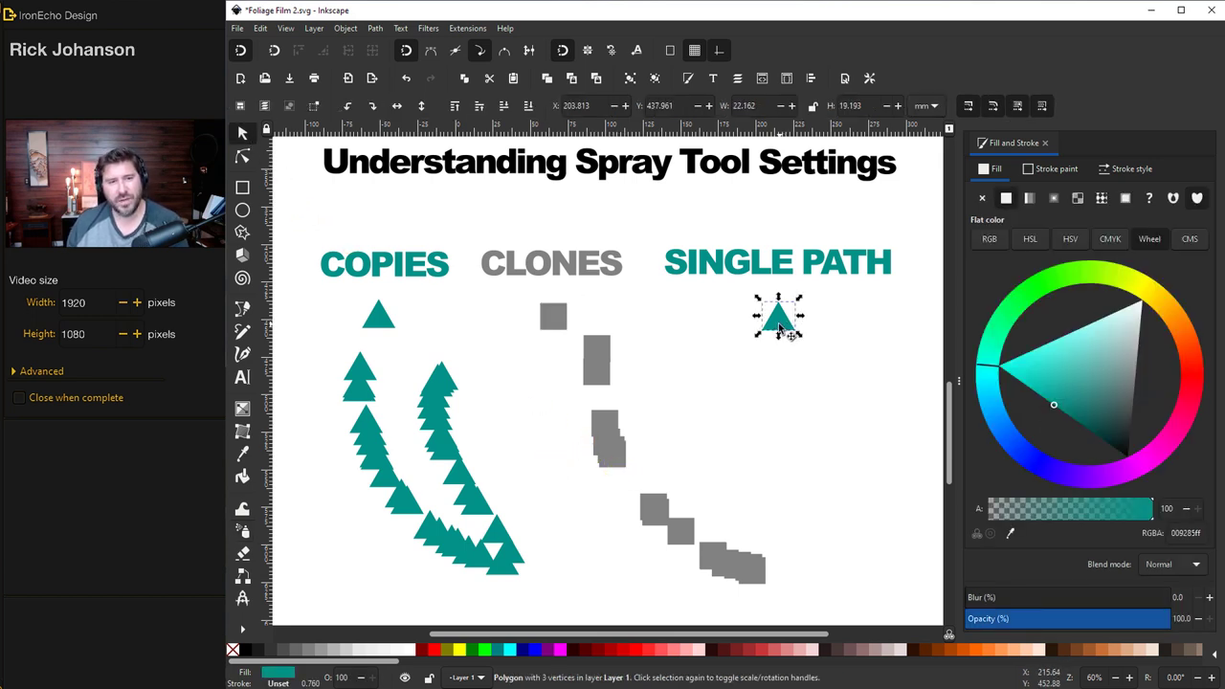
pyautogui.click(242, 530)
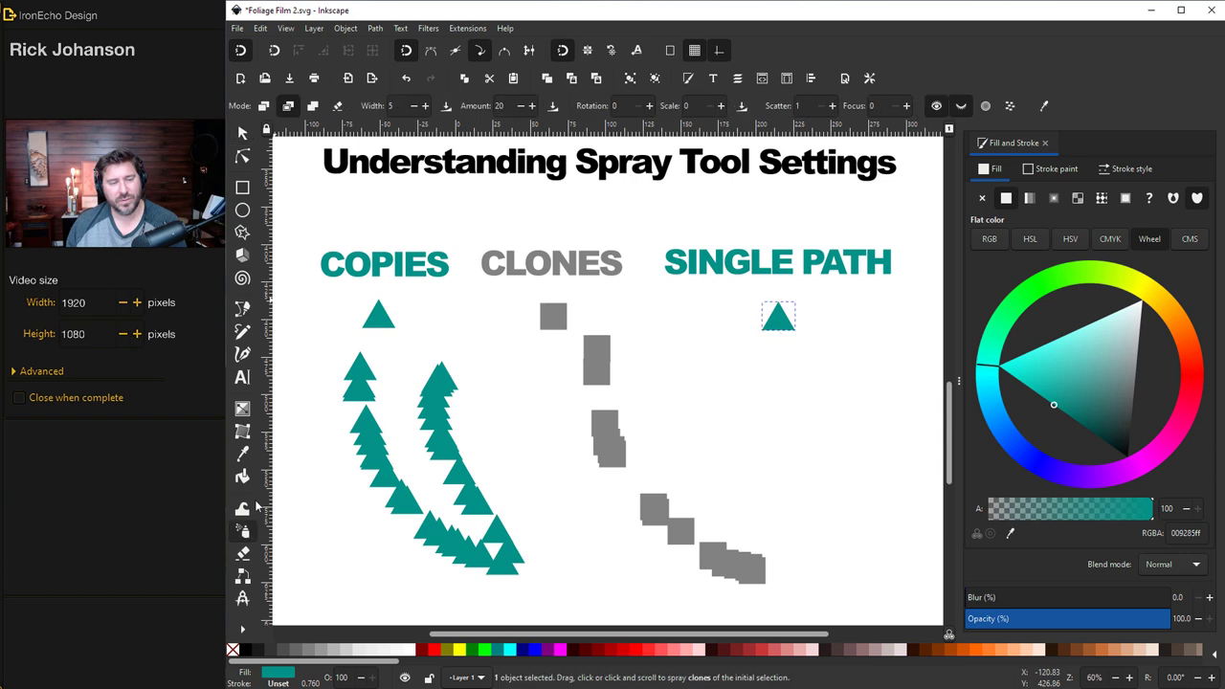
pyautogui.click(313, 106)
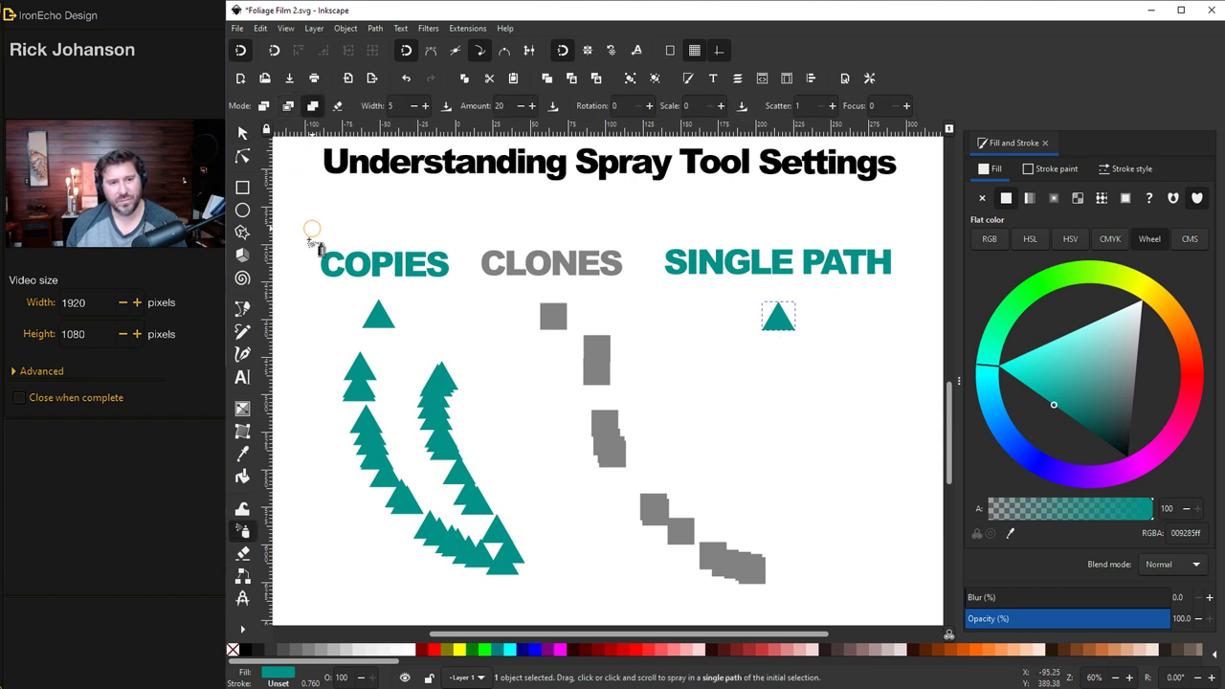
pyautogui.moveTo(733, 362)
pyautogui.mouseDown()
pyautogui.moveTo(746, 358)
pyautogui.moveTo(894, 554)
pyautogui.mouseUp()
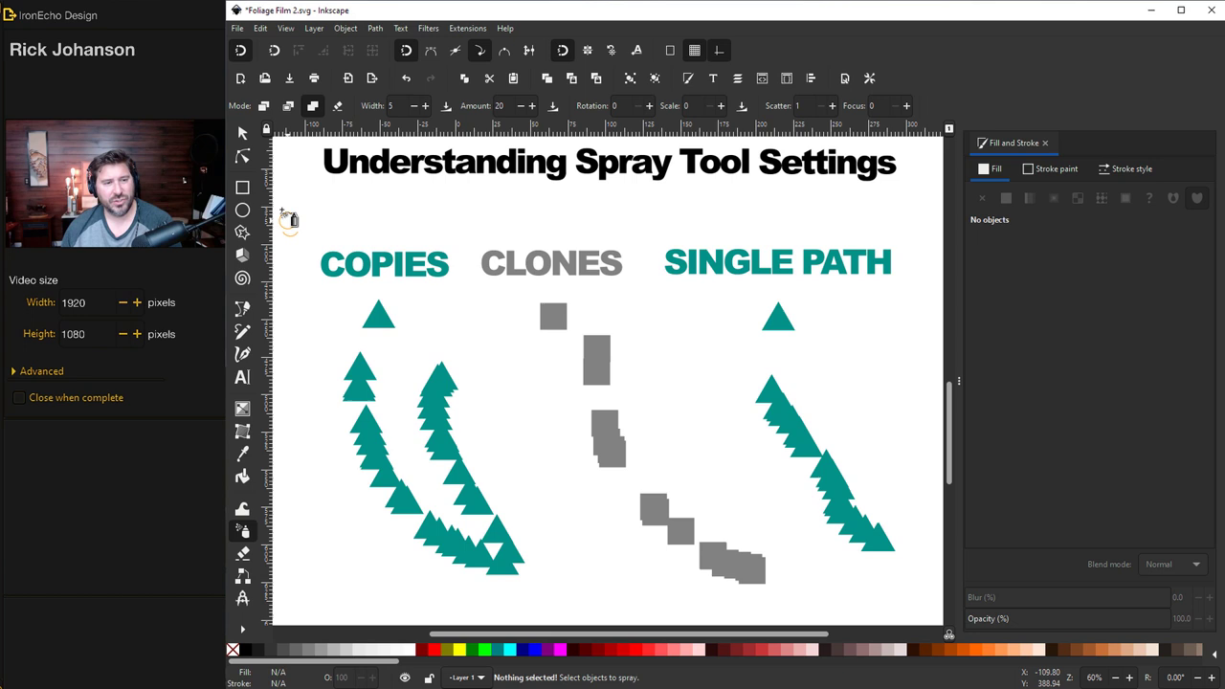
# Move one of the sprayed triangle copies further down its trail
pyautogui.click(242, 134)
pyautogui.click(359, 371)
pyautogui.moveTo(383, 435); pyautogui.dragTo(493, 566)
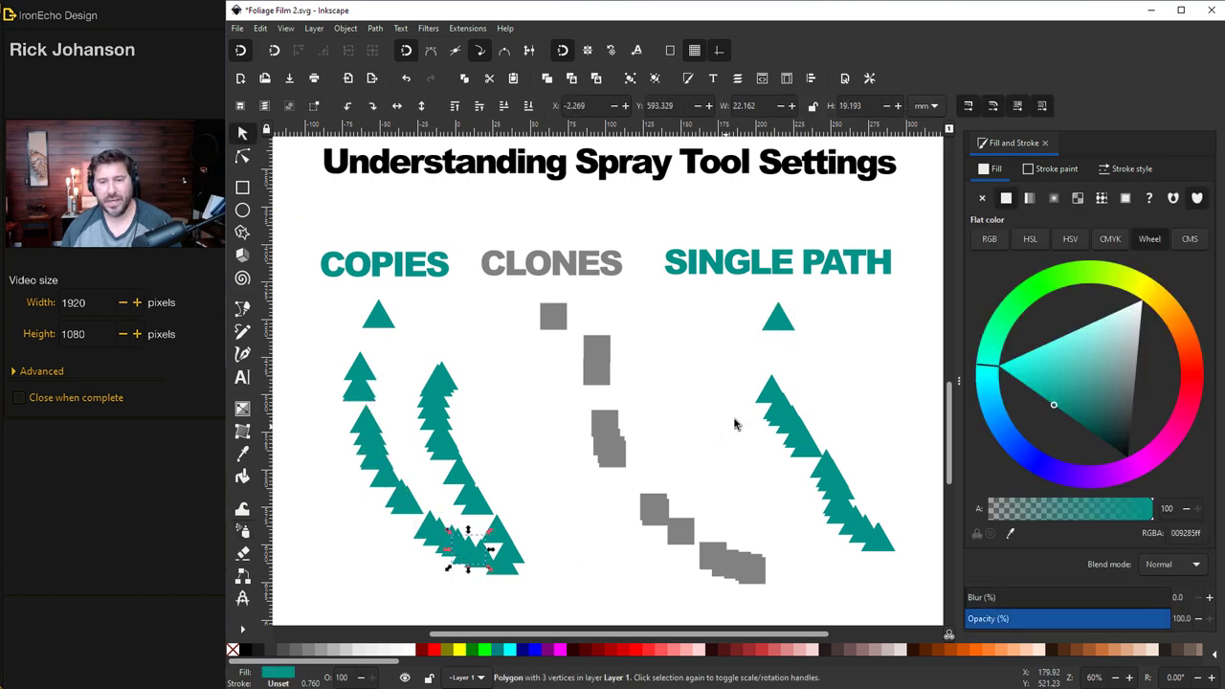
# Move the single-path triangle trail as one object, then put it back
pyautogui.click(812, 459)
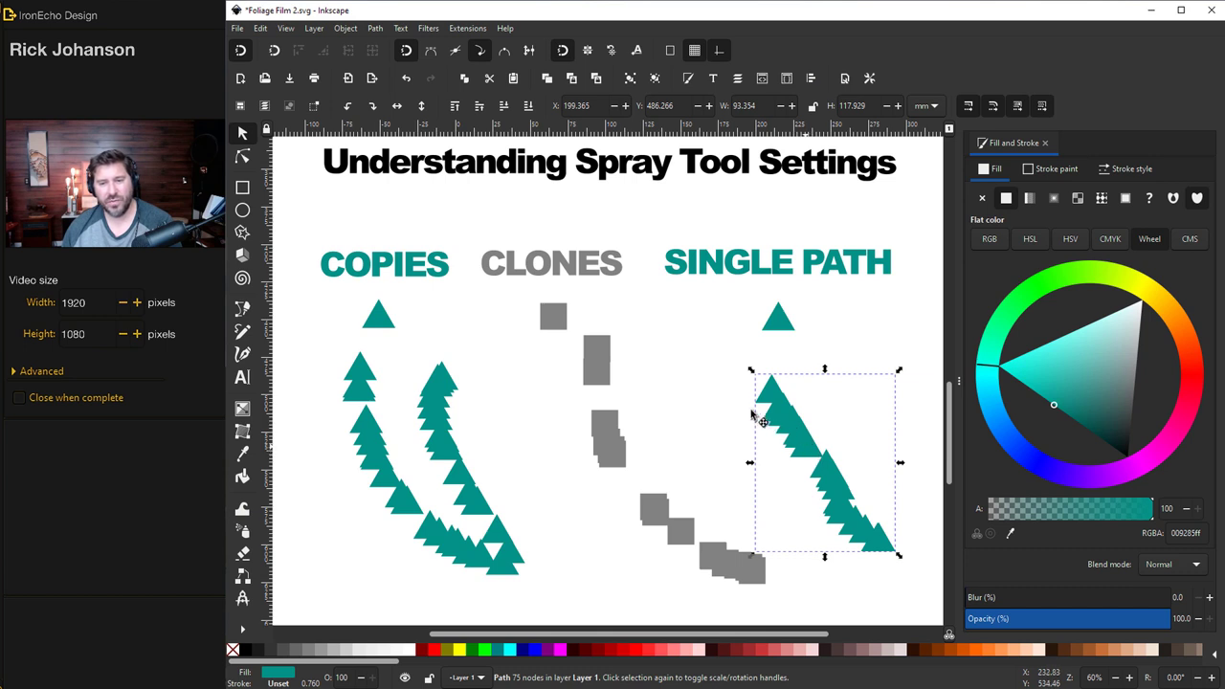
pyautogui.moveTo(757, 416); pyautogui.dragTo(690, 370)
pyautogui.moveTo(807, 431); pyautogui.dragTo(768, 357)
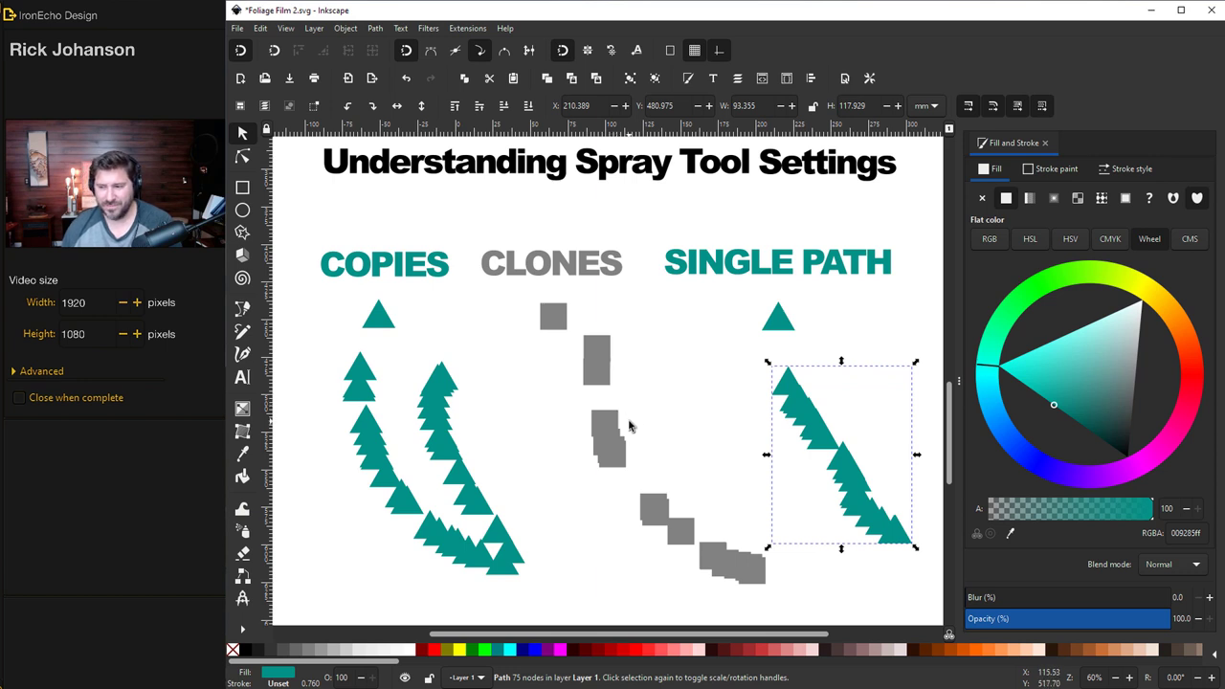
# Select the square's sprayed clones one by one, then the original CLONES square
pyautogui.press('Tab')
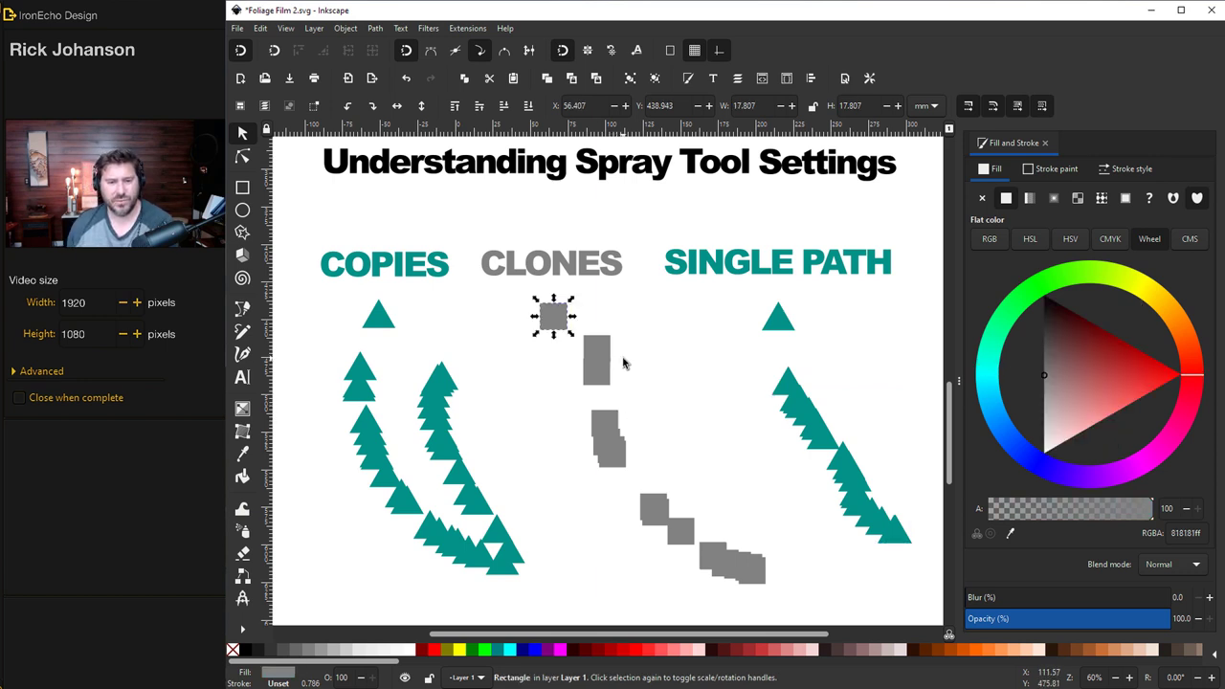
pyautogui.press('Escape')
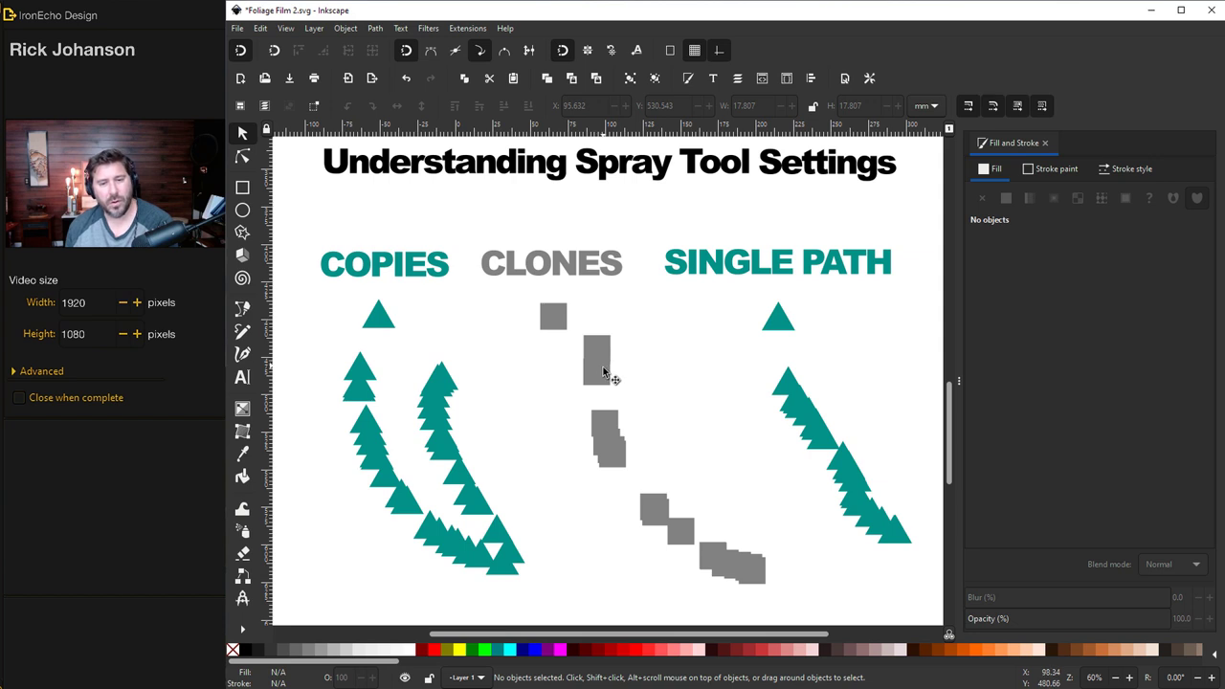
pyautogui.click(601, 372)
pyautogui.click(607, 441)
pyautogui.click(653, 513)
pyautogui.click(738, 567)
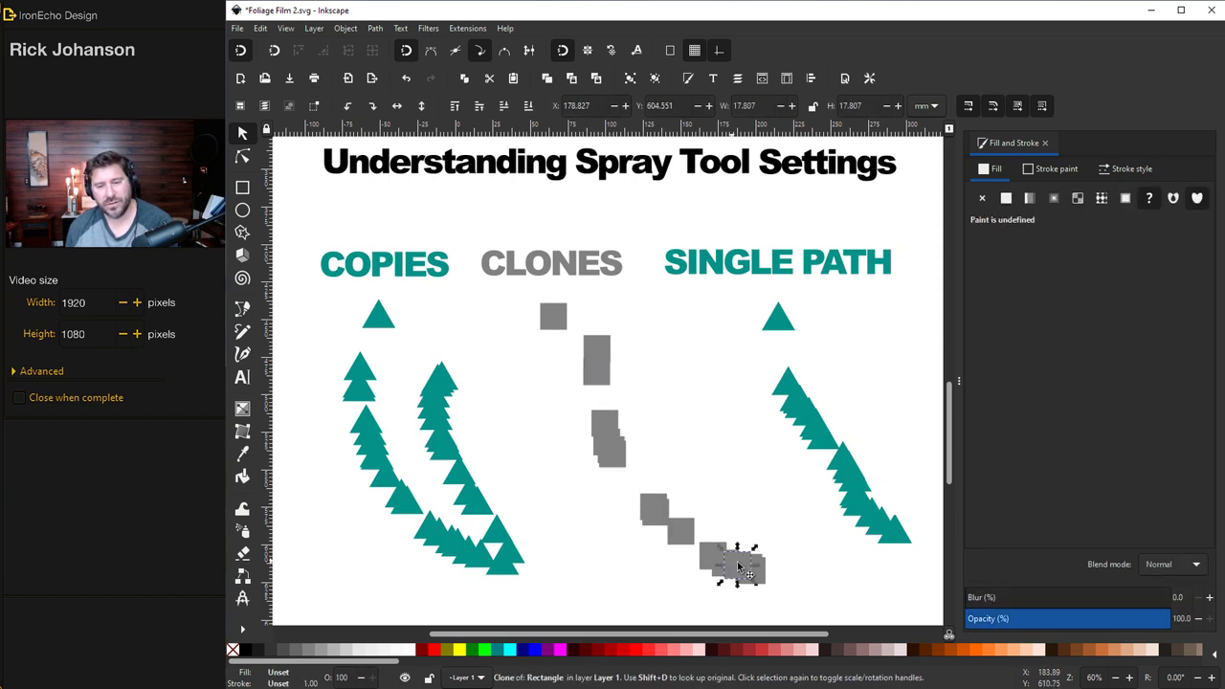
pyautogui.click(557, 312)
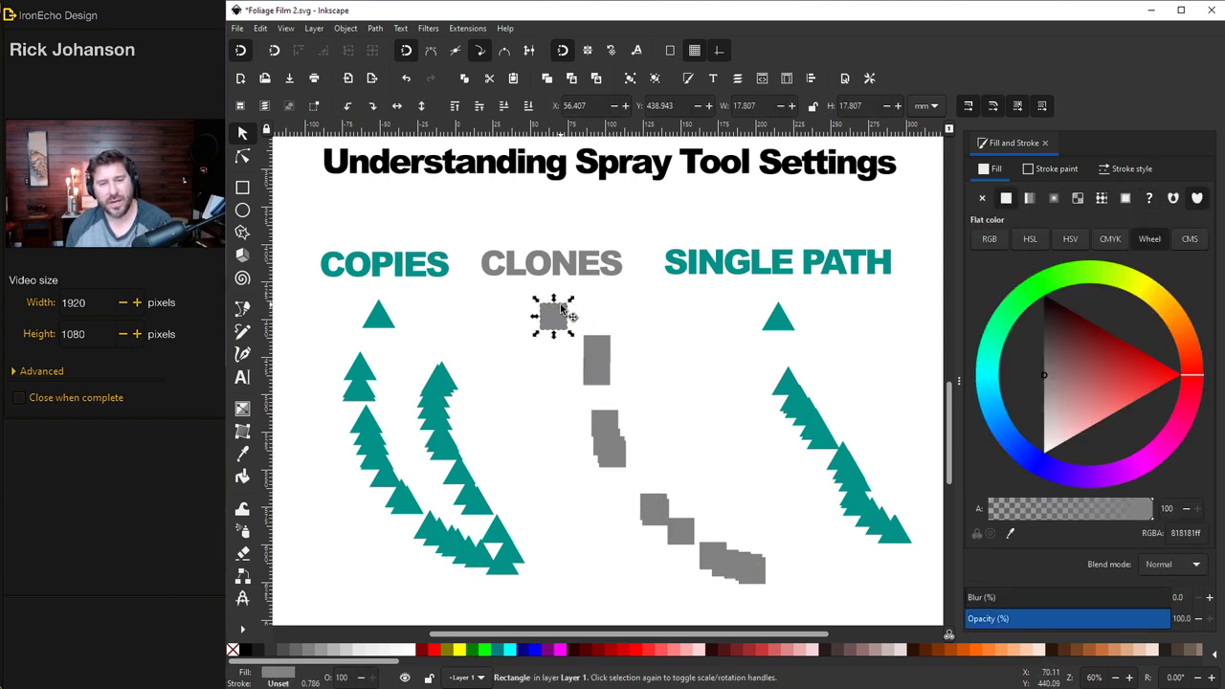
# Shrink the original square to about 75% and fill it red-orange (e64310ff)
pyautogui.moveTo(571, 300); pyautogui.dragTo(561, 314)
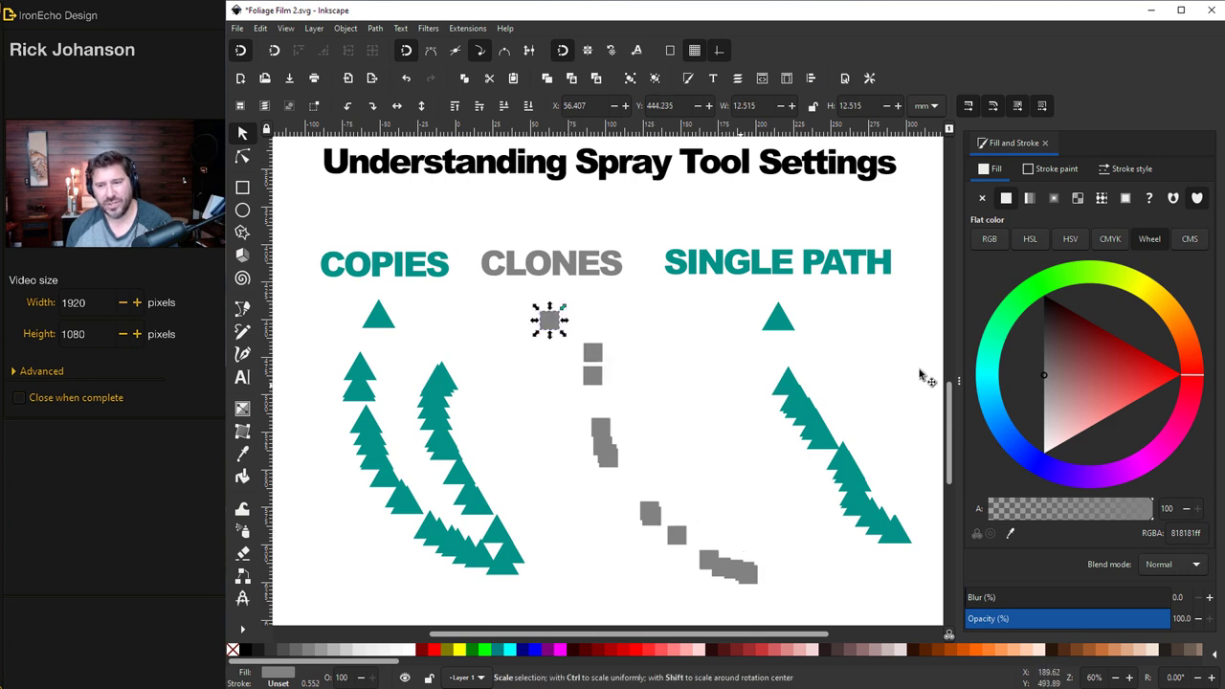
pyautogui.click(1136, 372)
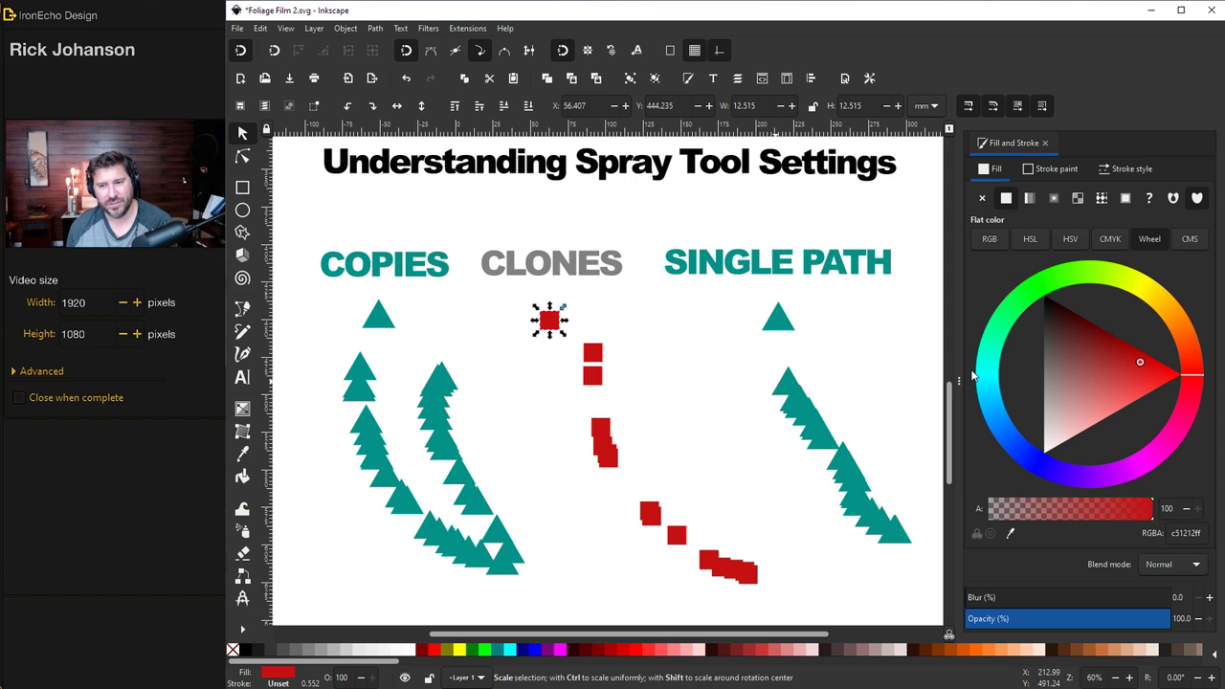
pyautogui.click(1184, 356)
pyautogui.moveTo(1183, 356)
pyautogui.mouseDown()
pyautogui.moveTo(1170, 295)
pyautogui.moveTo(1184, 326)
pyautogui.moveTo(1166, 421)
pyautogui.moveTo(1184, 369)
pyautogui.moveTo(1143, 298)
pyautogui.moveTo(1187, 352)
pyautogui.mouseUp()
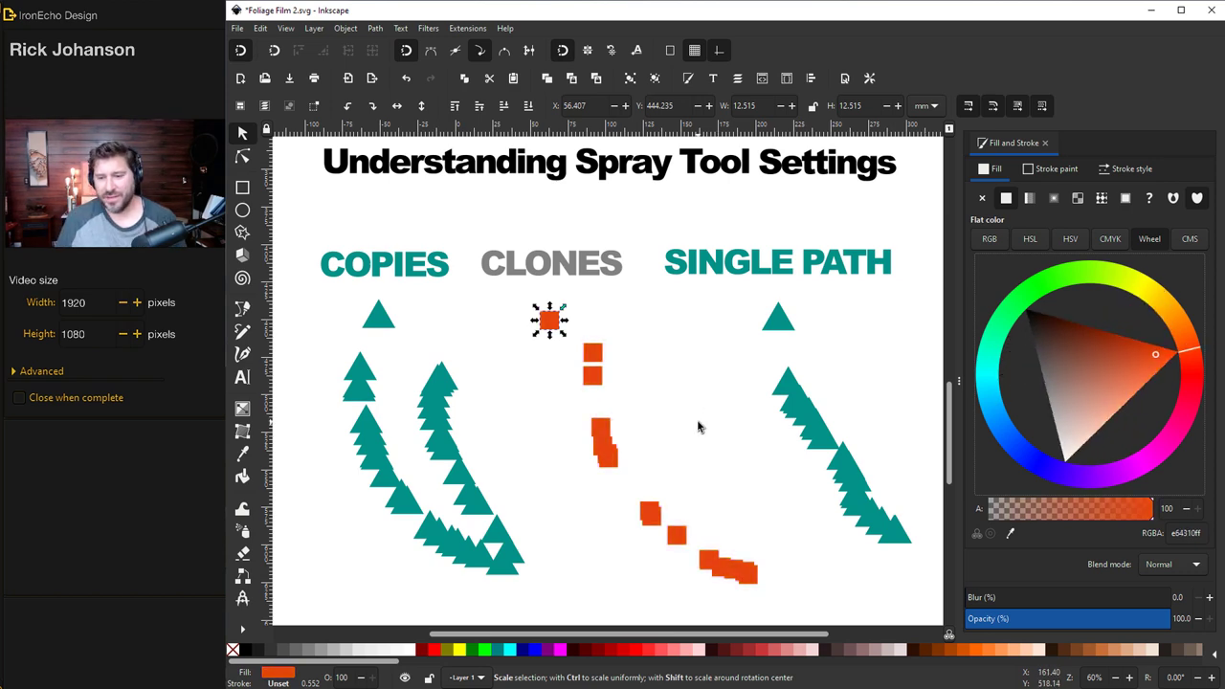
# Scroll down to the Step 3. Tree Study page and deselect everything
pyautogui.scroll(6, 718, 476)
pyautogui.scroll(-15, 718, 476)
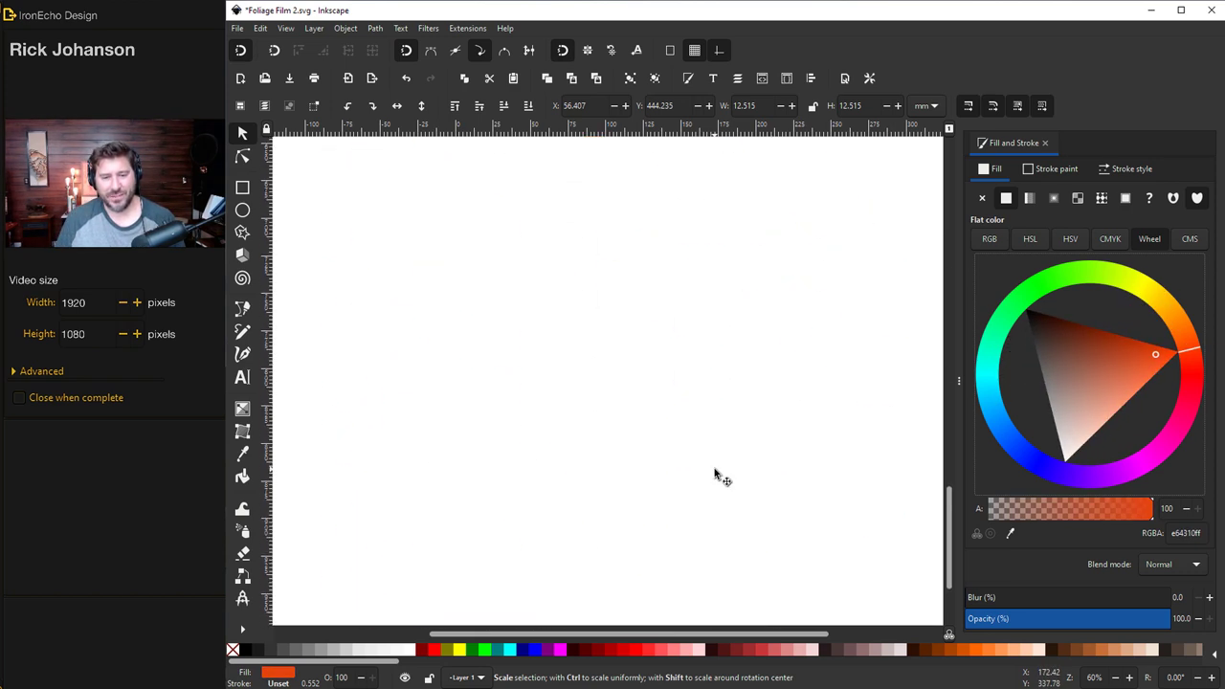
pyautogui.scroll(-2, 718, 475)
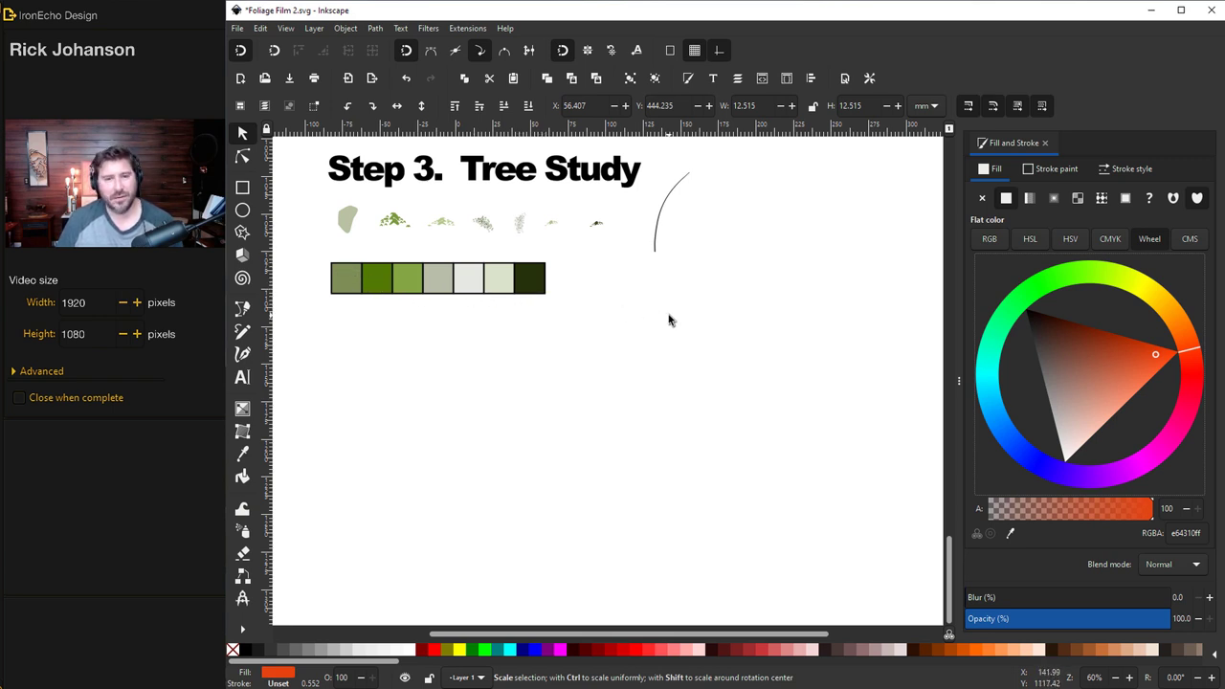
pyautogui.click(626, 508)
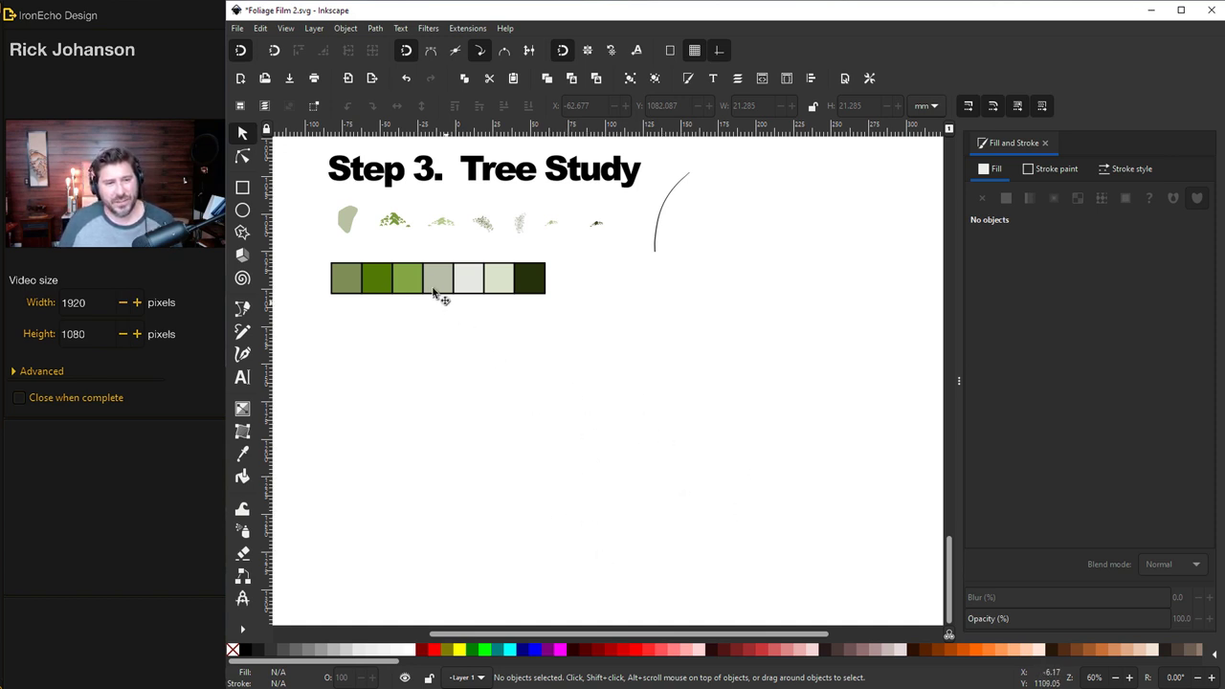
# Draw a closed, irregular curved blob with the Bezier tool
pyautogui.click(244, 312)
pyautogui.click(341, 357)
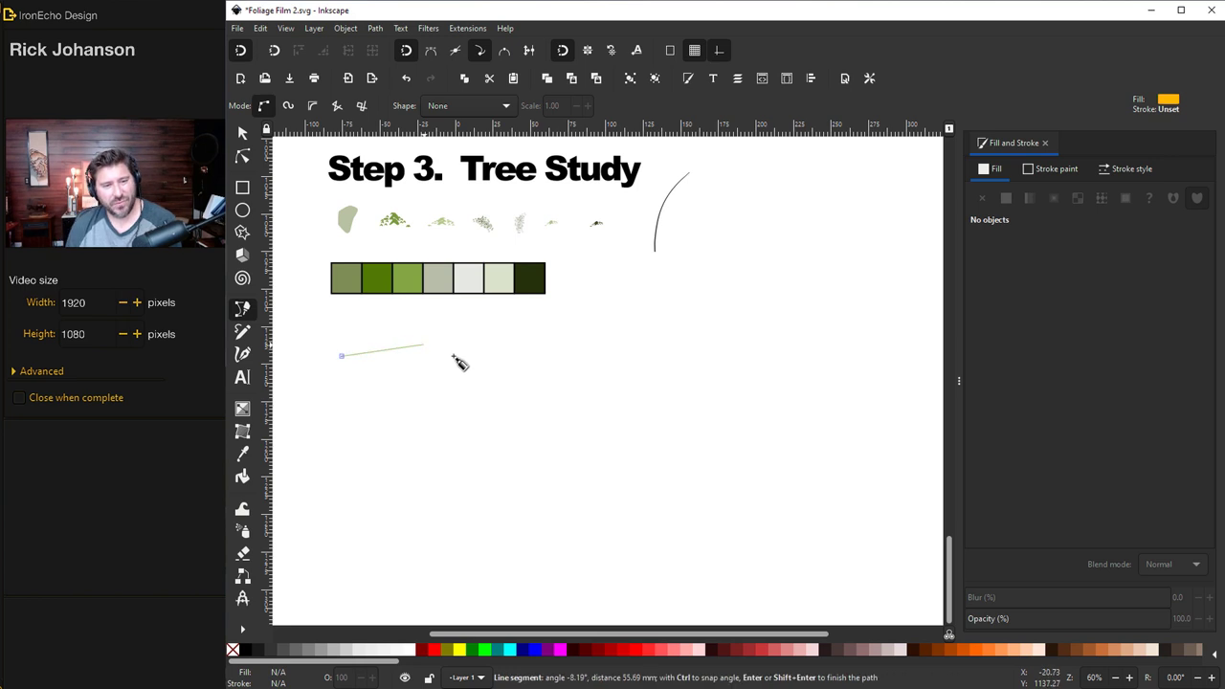
pyautogui.moveTo(442, 423); pyautogui.dragTo(426, 506)
pyautogui.moveTo(351, 536); pyautogui.dragTo(328, 504)
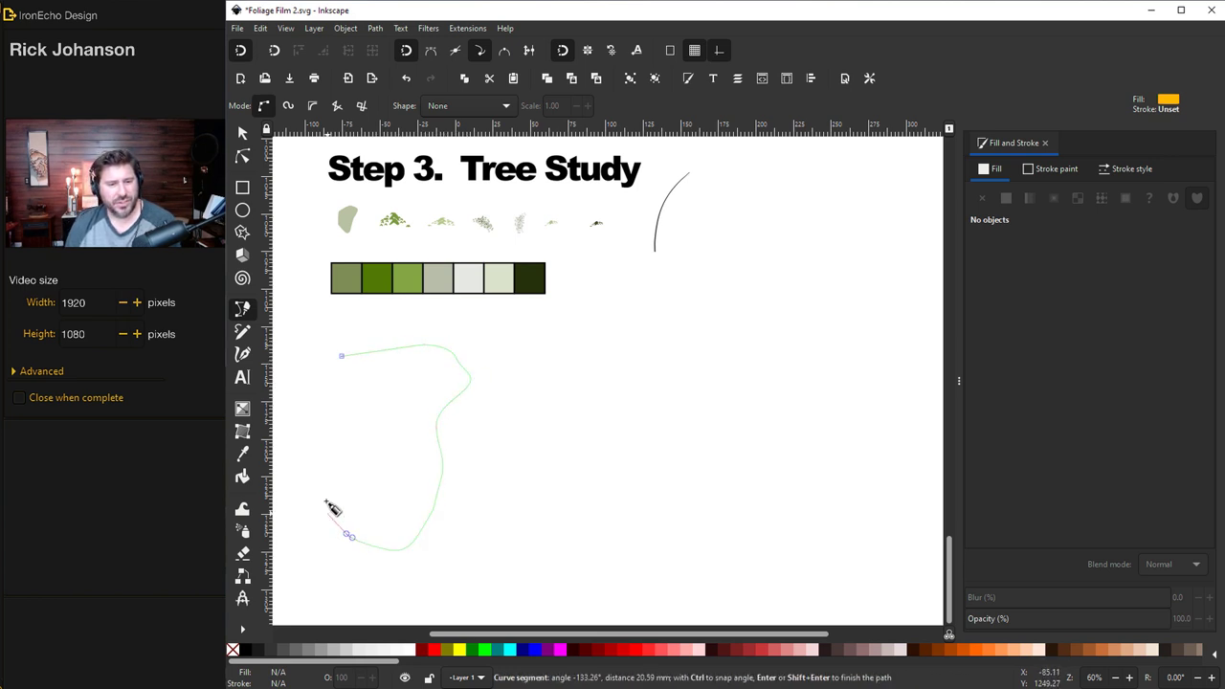
pyautogui.click(336, 407)
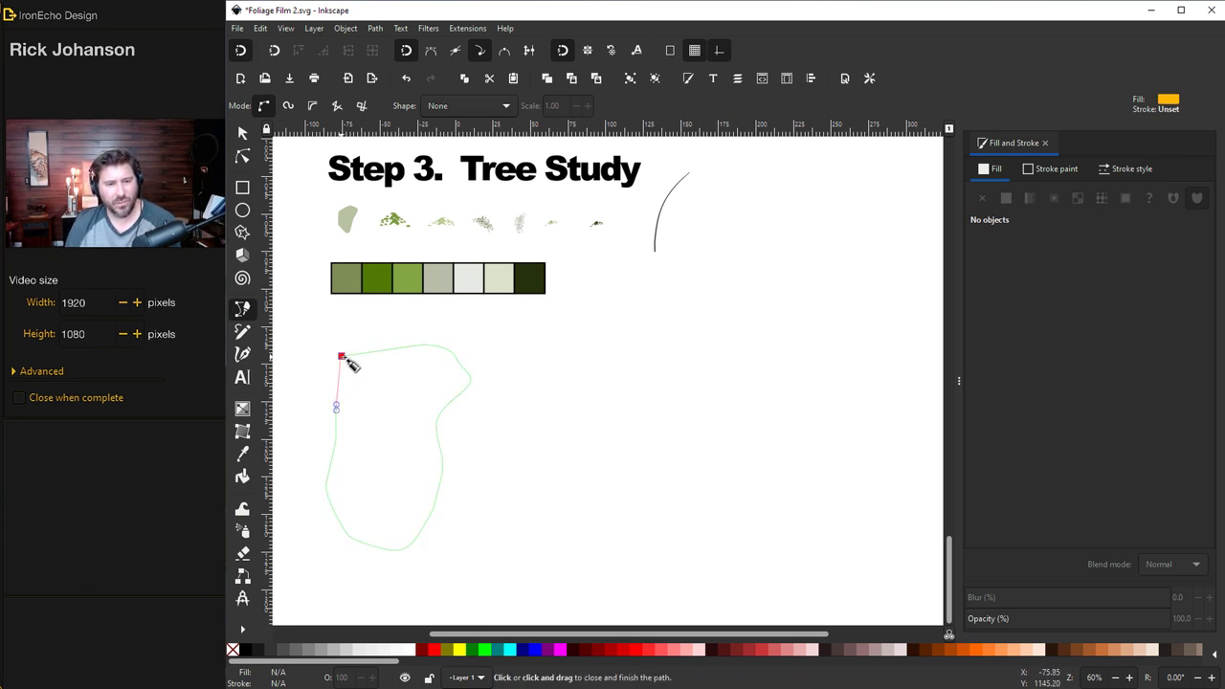
pyautogui.click(343, 357)
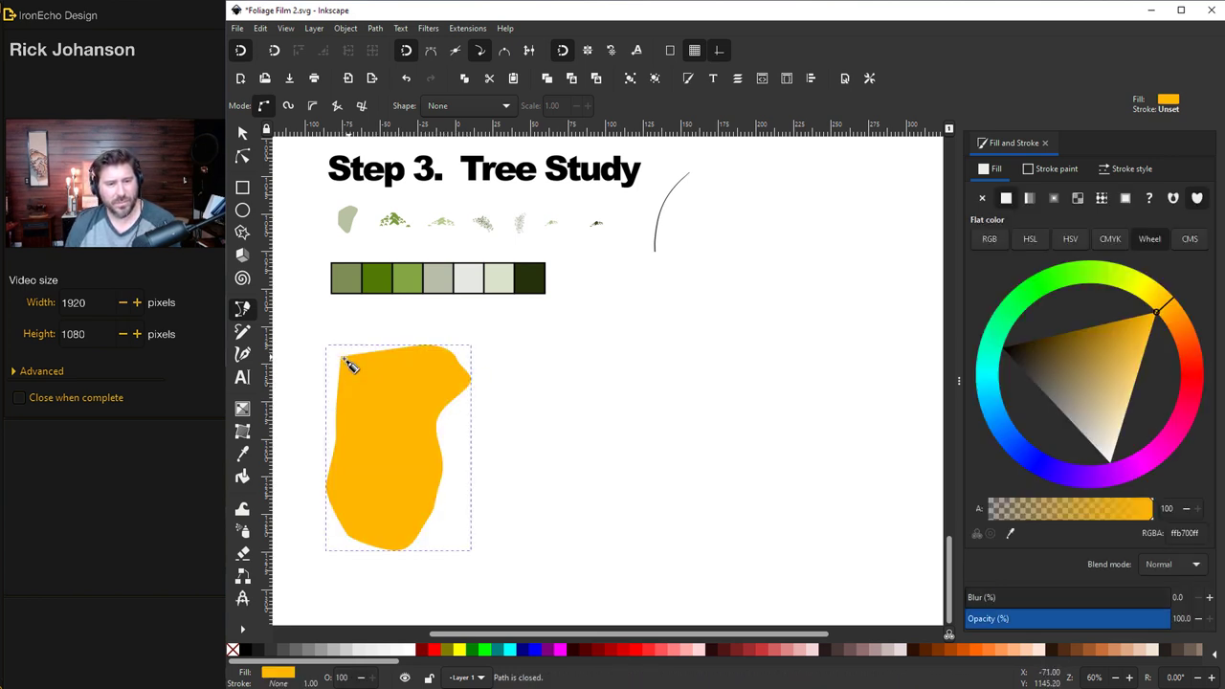
# Fill the blob with the first olive swatch at alpha 53, then scale it down
pyautogui.click(1012, 533)
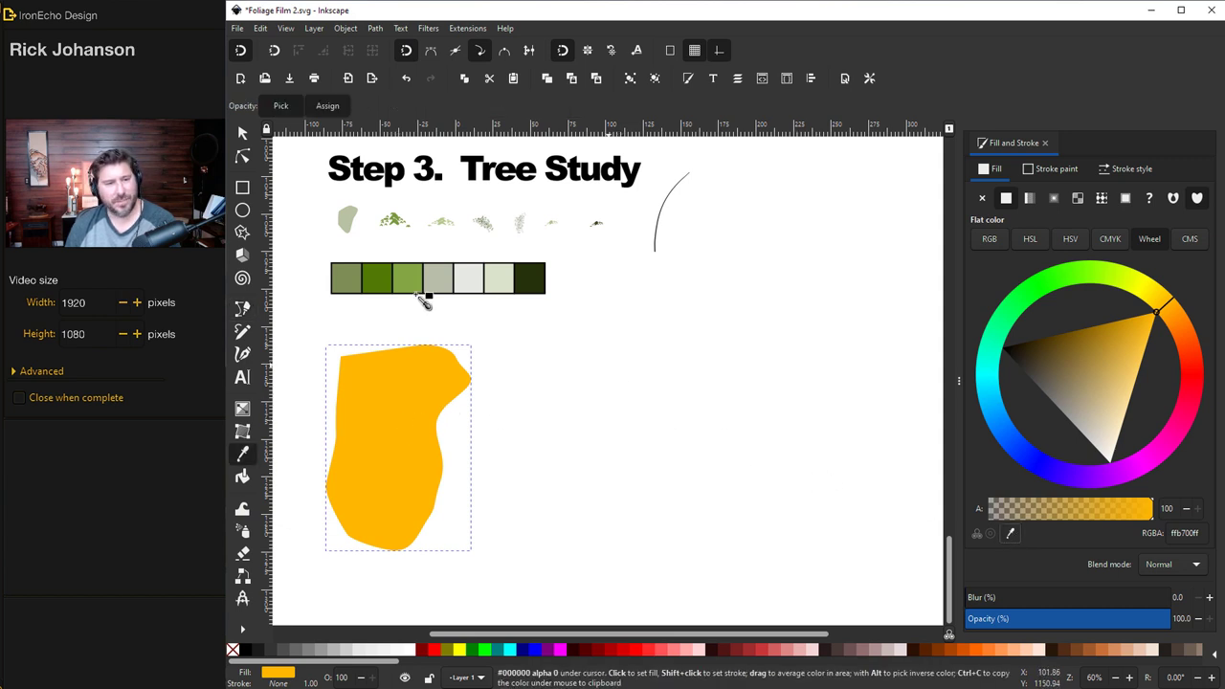
pyautogui.click(347, 279)
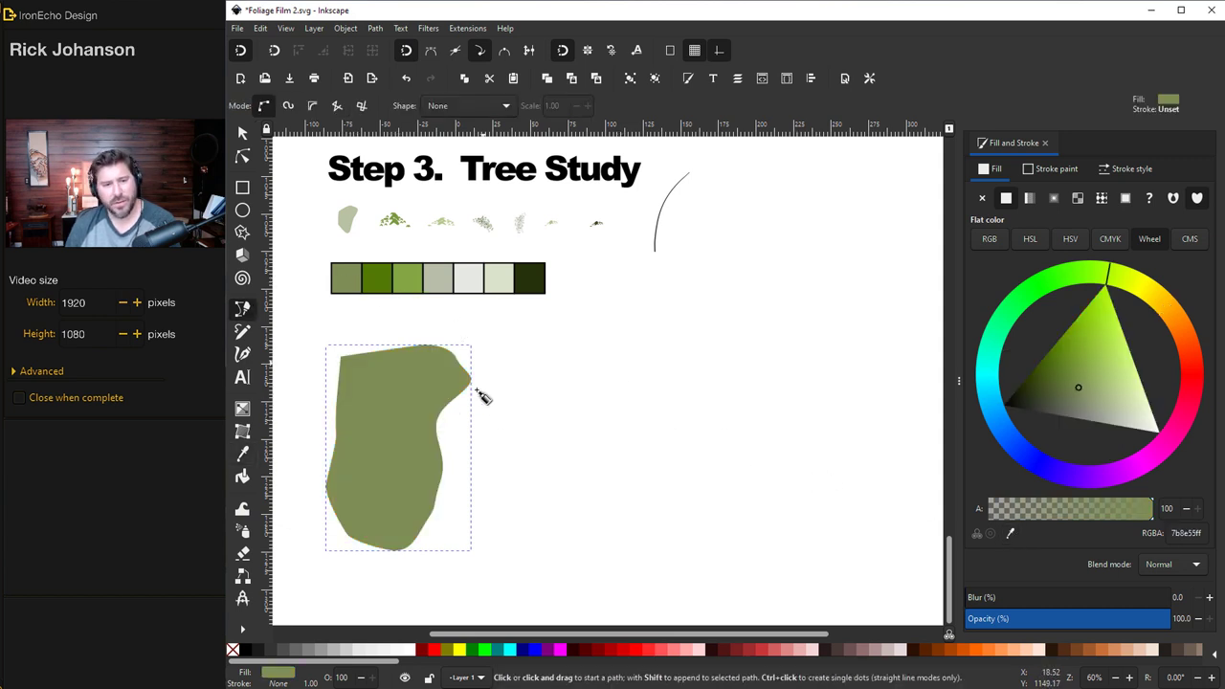
pyautogui.click(1075, 509)
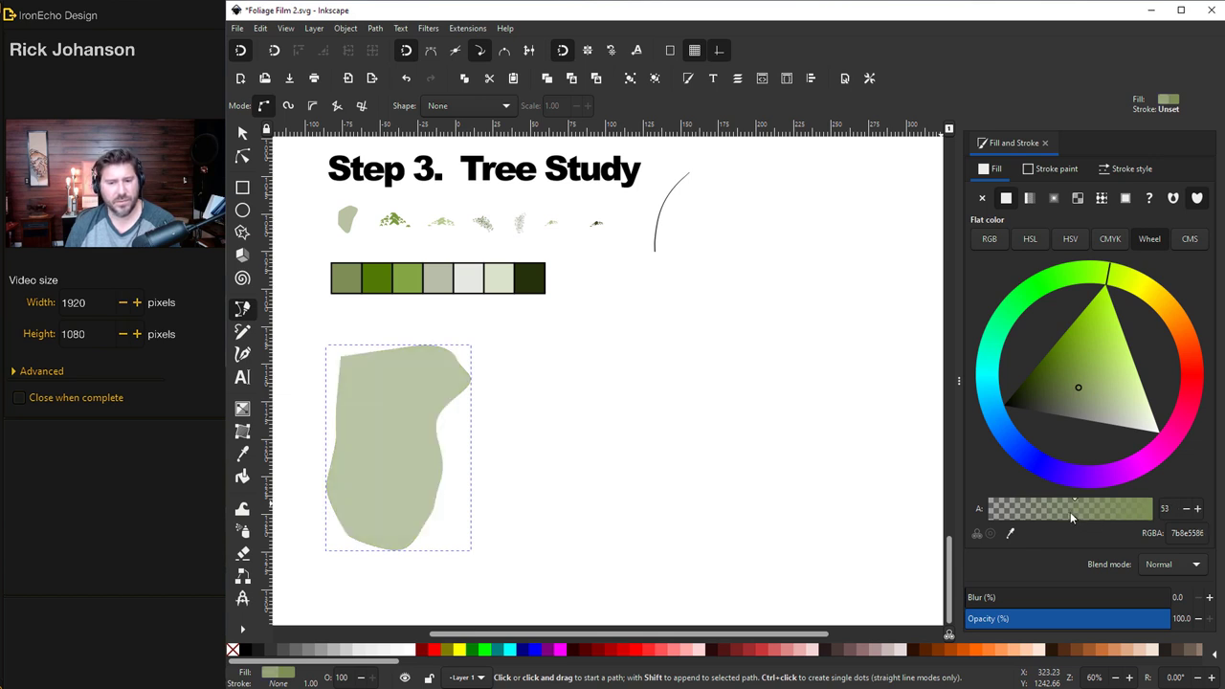
pyautogui.click(241, 135)
pyautogui.moveTo(479, 341); pyautogui.dragTo(415, 440)
# Move the green blob under the swatches and spray its clones into a tall foliage mass
pyautogui.moveTo(395, 456); pyautogui.dragTo(345, 333)
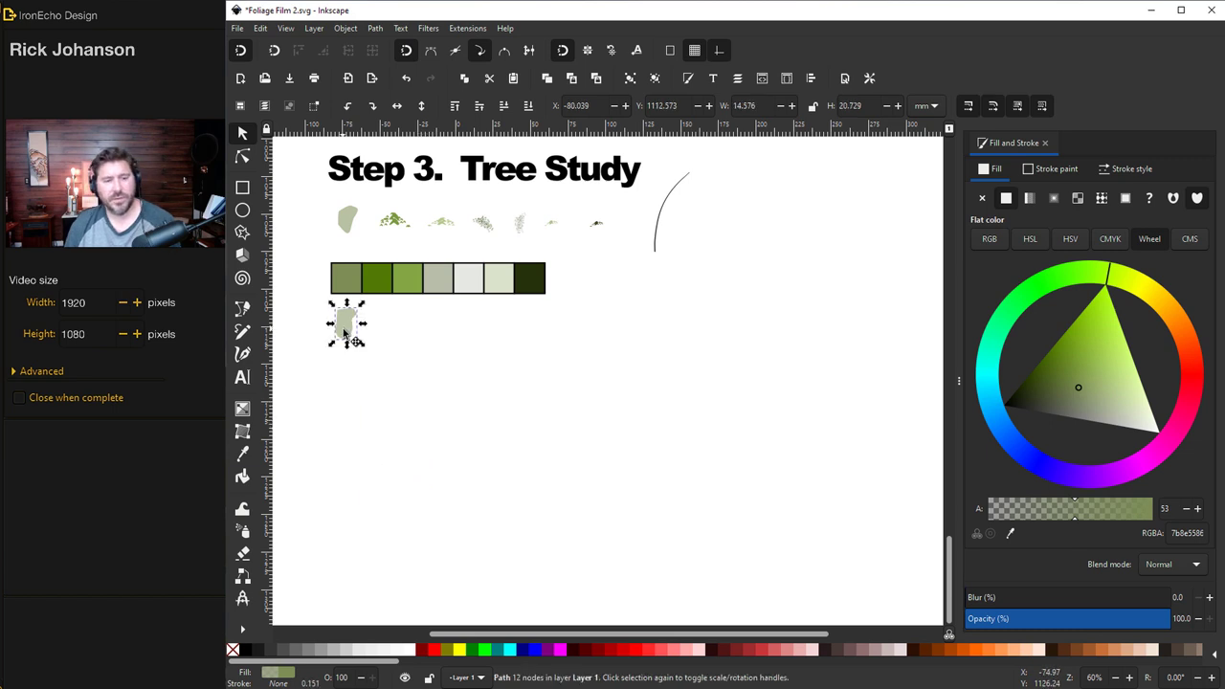
pyautogui.click(245, 535)
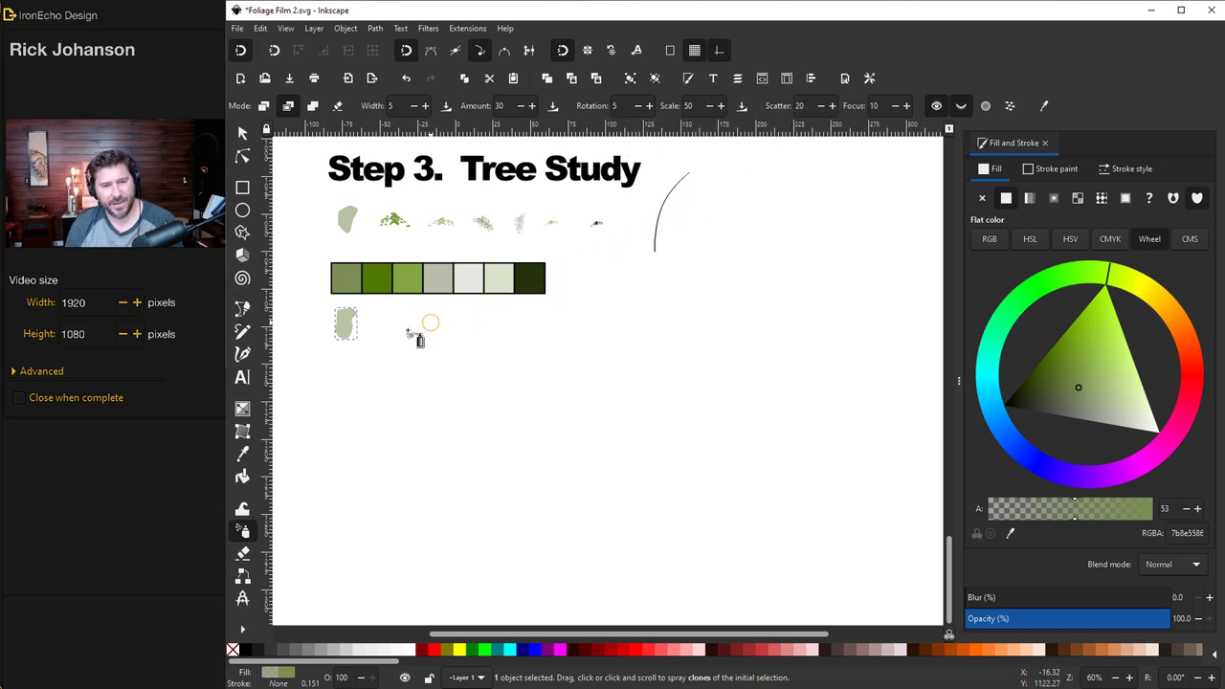
pyautogui.moveTo(503, 476)
pyautogui.mouseDown()
pyautogui.moveTo(542, 472)
pyautogui.moveTo(526, 481)
pyautogui.moveTo(546, 453)
pyautogui.moveTo(506, 439)
pyautogui.moveTo(552, 416)
pyautogui.moveTo(518, 399)
pyautogui.moveTo(555, 377)
pyautogui.moveTo(527, 380)
pyautogui.moveTo(544, 374)
pyautogui.moveTo(481, 394)
pyautogui.moveTo(508, 402)
pyautogui.moveTo(504, 492)
pyautogui.moveTo(557, 391)
pyautogui.moveTo(554, 463)
pyautogui.moveTo(531, 504)
pyautogui.moveTo(539, 350)
pyautogui.moveTo(528, 366)
pyautogui.moveTo(579, 437)
pyautogui.mouseUp()
pyautogui.press('Escape')
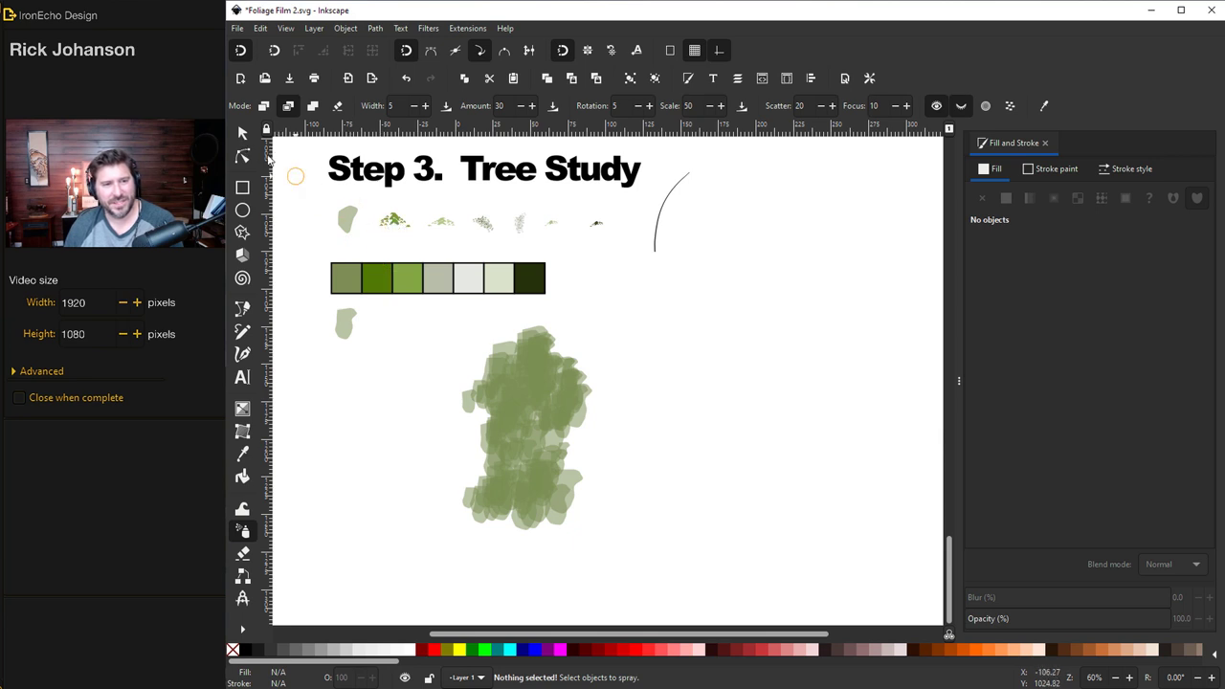
# Draw a closed leaf outline with a curved top edge using the Bezier tool
pyautogui.click(242, 134)
pyautogui.press('Tab')
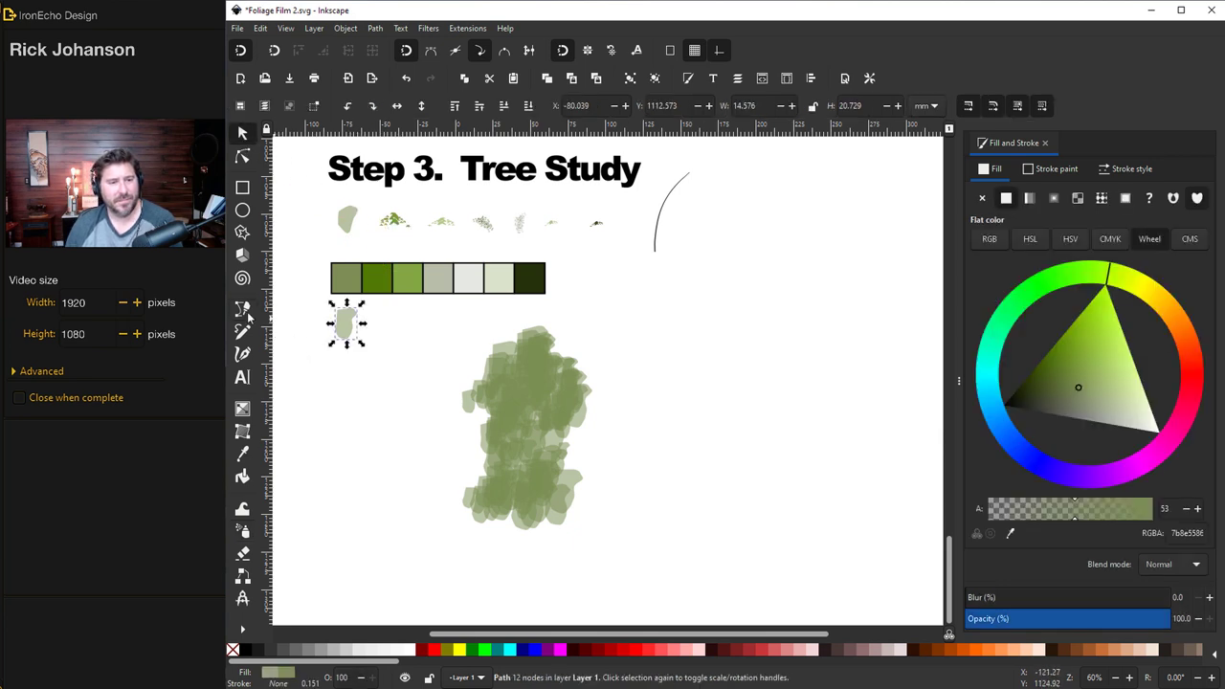
pyautogui.click(242, 307)
pyautogui.click(697, 363)
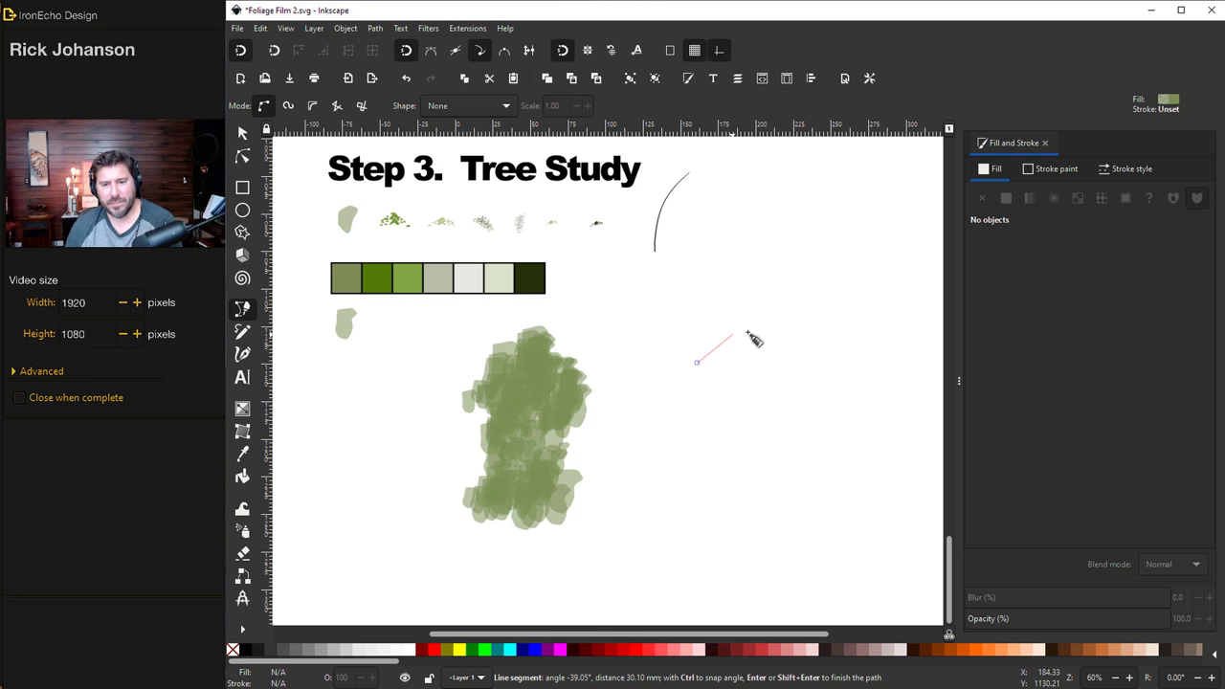
pyautogui.moveTo(832, 392); pyautogui.dragTo(766, 383)
pyautogui.click(698, 365)
# Shrink the leaf, shift it left and stamp a copy with Space
pyautogui.press('space')
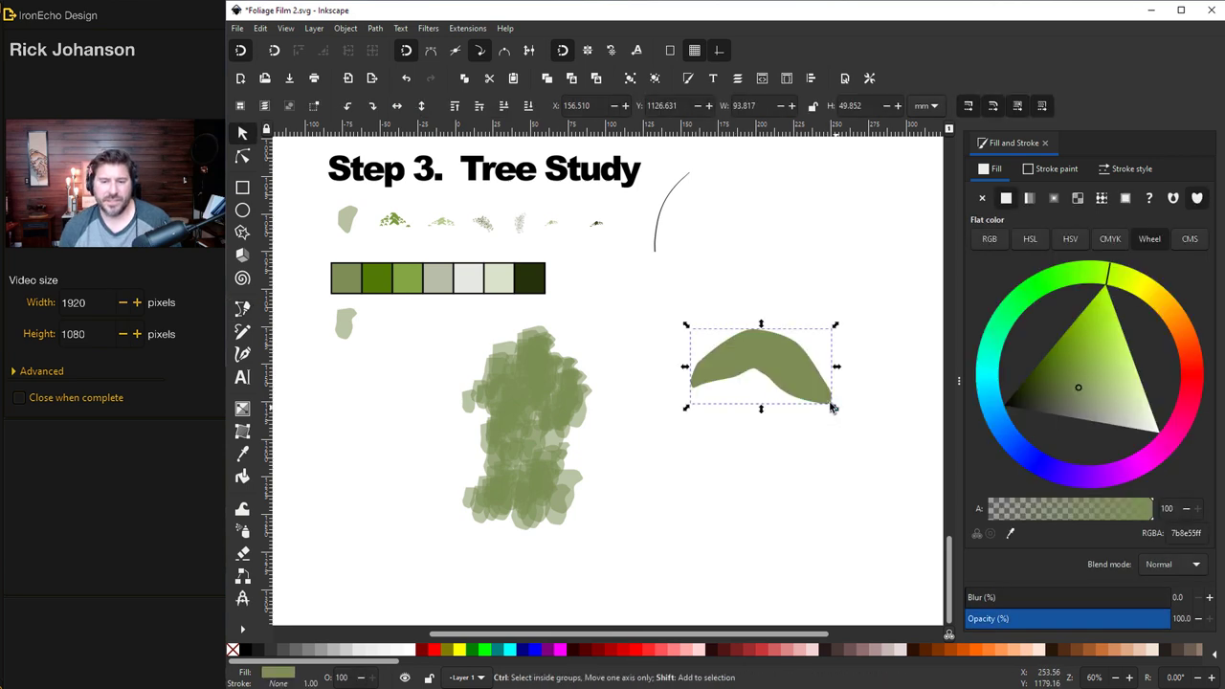
pyautogui.moveTo(832, 407); pyautogui.dragTo(758, 343)
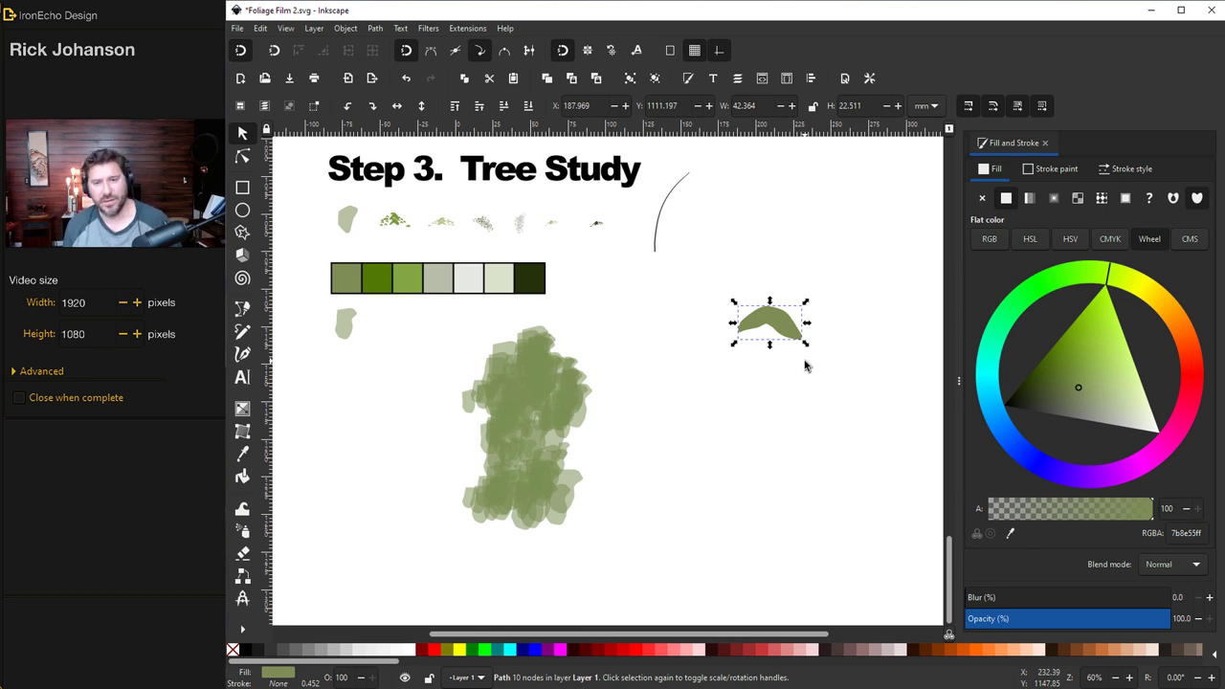
pyautogui.moveTo(800, 337); pyautogui.dragTo(754, 379)
pyautogui.click(776, 328)
pyautogui.press('space')
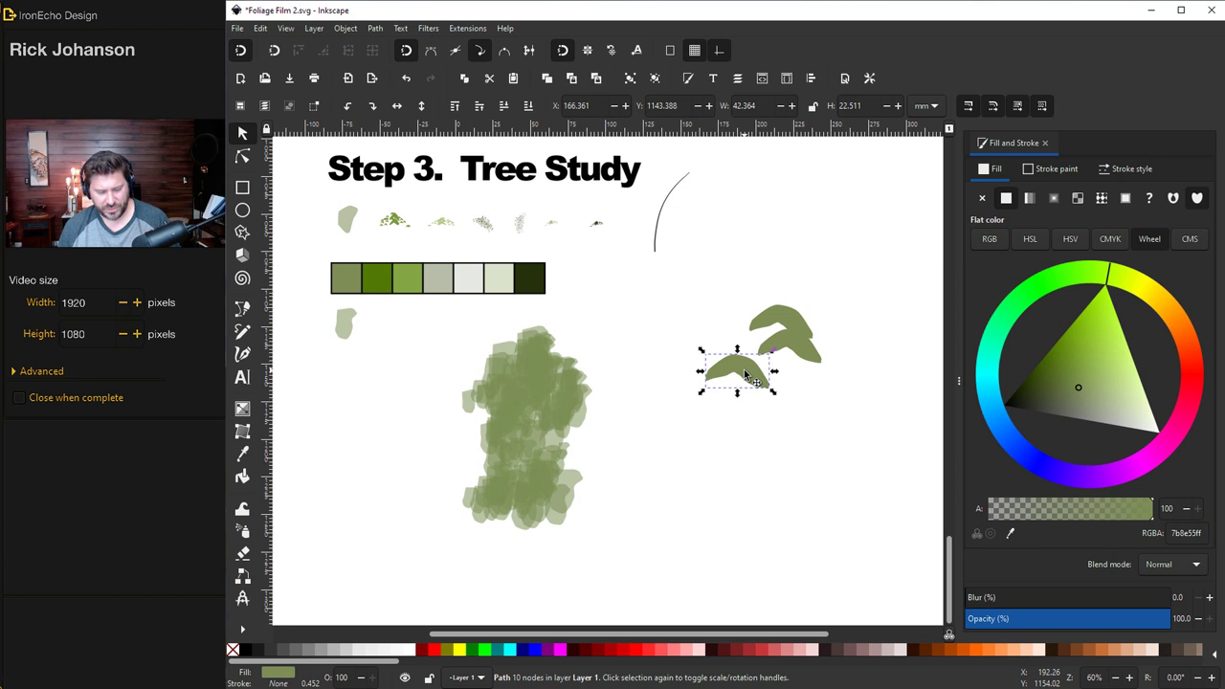
# Shrink the leaf to about 61%, stamp several copies, and turn off snapping
pyautogui.moveTo(772, 391); pyautogui.dragTo(748, 378)
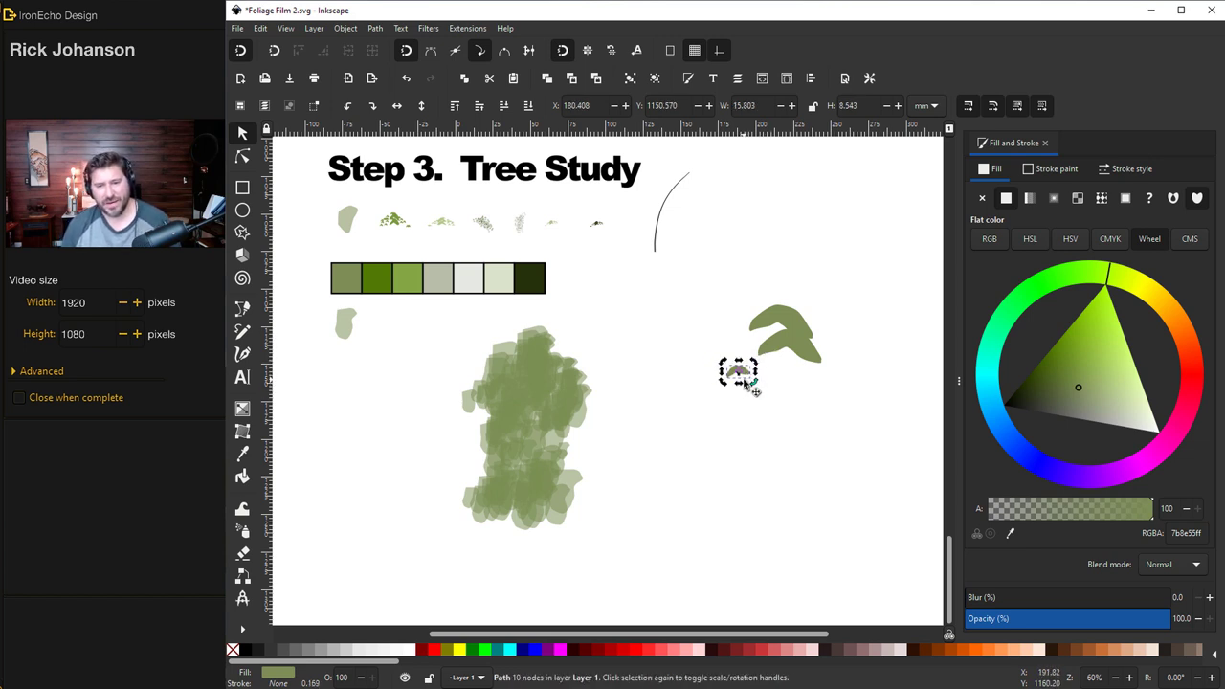
pyautogui.click(737, 398)
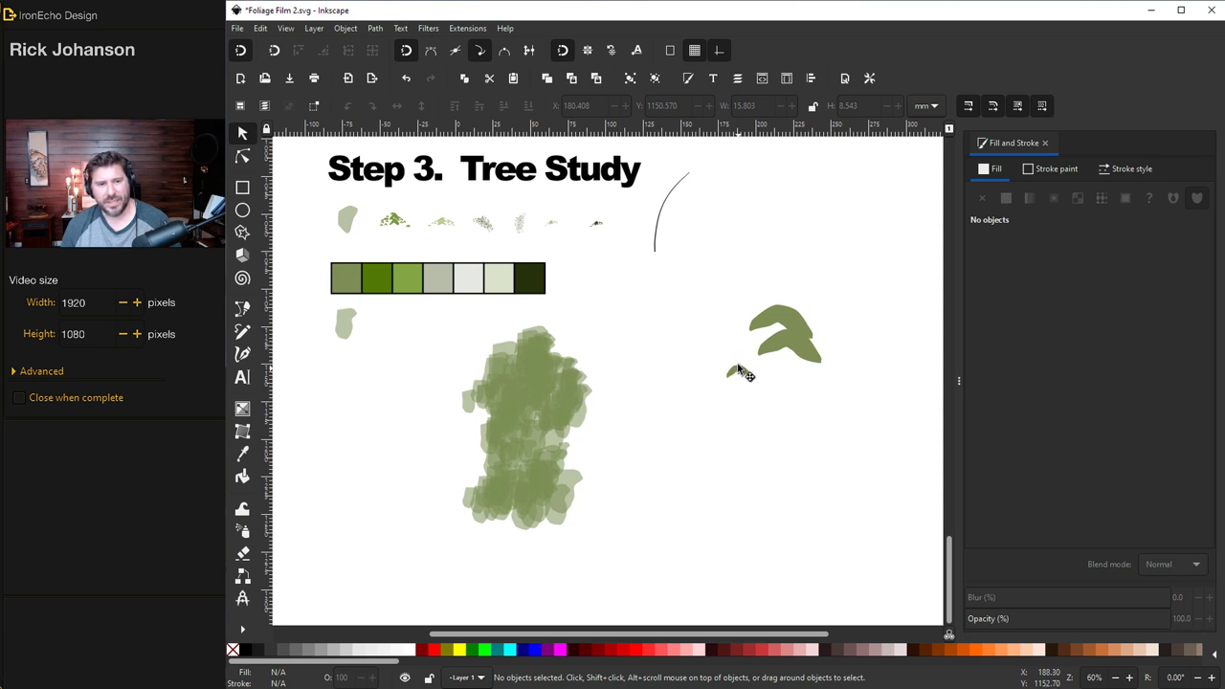
pyautogui.moveTo(739, 371); pyautogui.dragTo(866, 362)
pyautogui.press('space')
pyautogui.press('space')
pyautogui.press('space')
pyautogui.press('space')
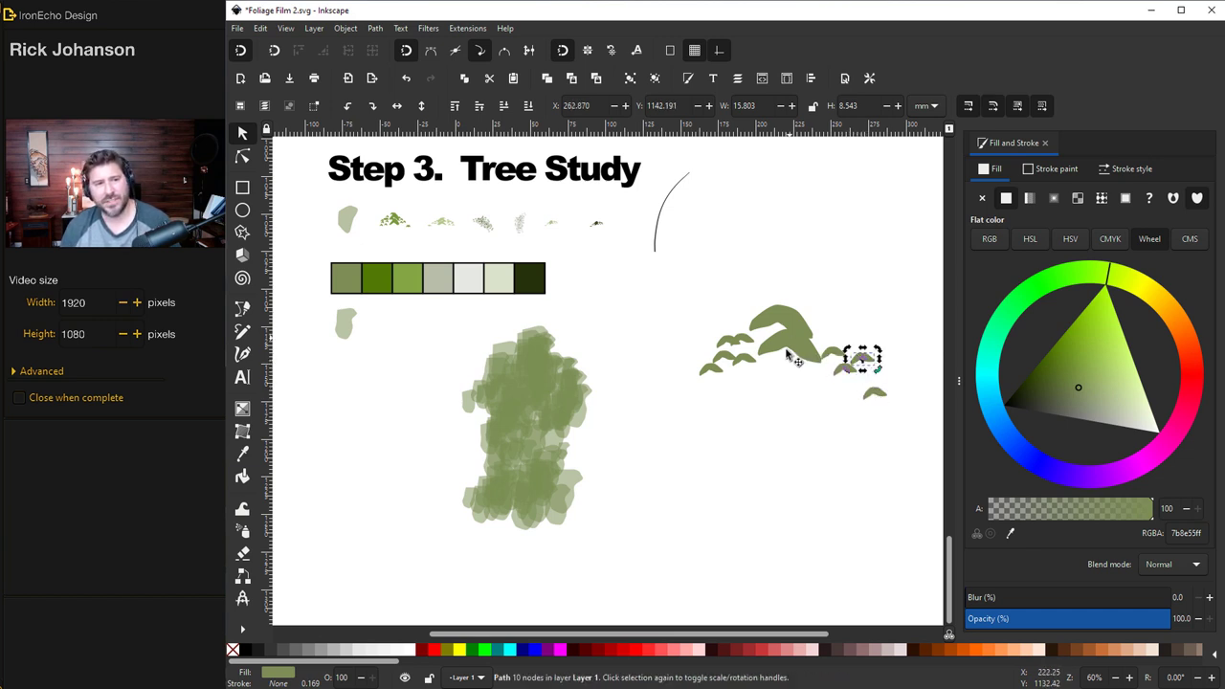
pyautogui.click(239, 50)
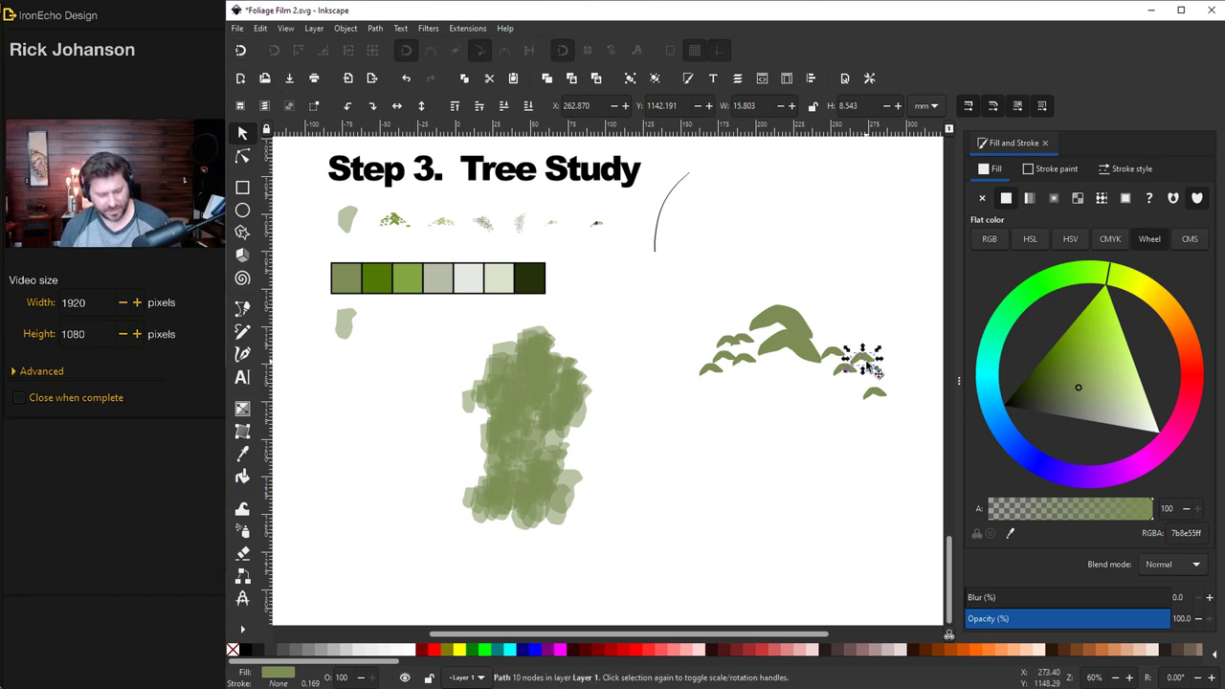
pyautogui.moveTo(873, 373); pyautogui.dragTo(814, 339)
pyautogui.click(757, 437)
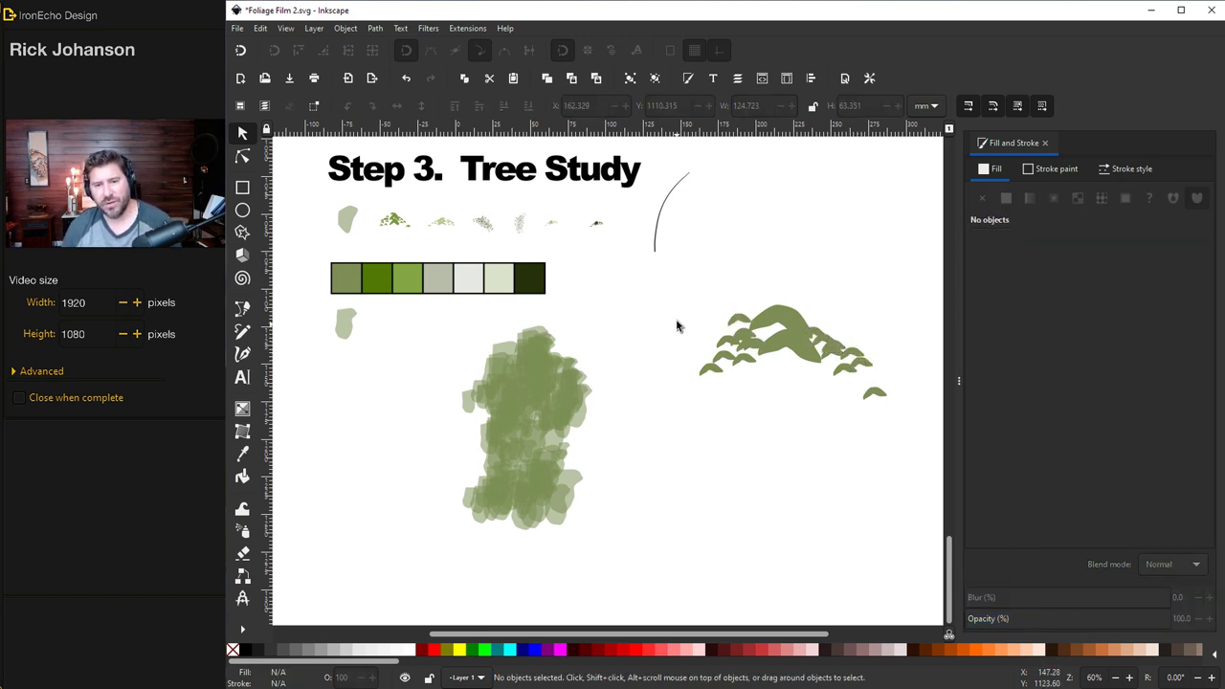
# Union the rubber-band-selected leaf cluster into one path
pyautogui.moveTo(669, 280); pyautogui.dragTo(913, 442)
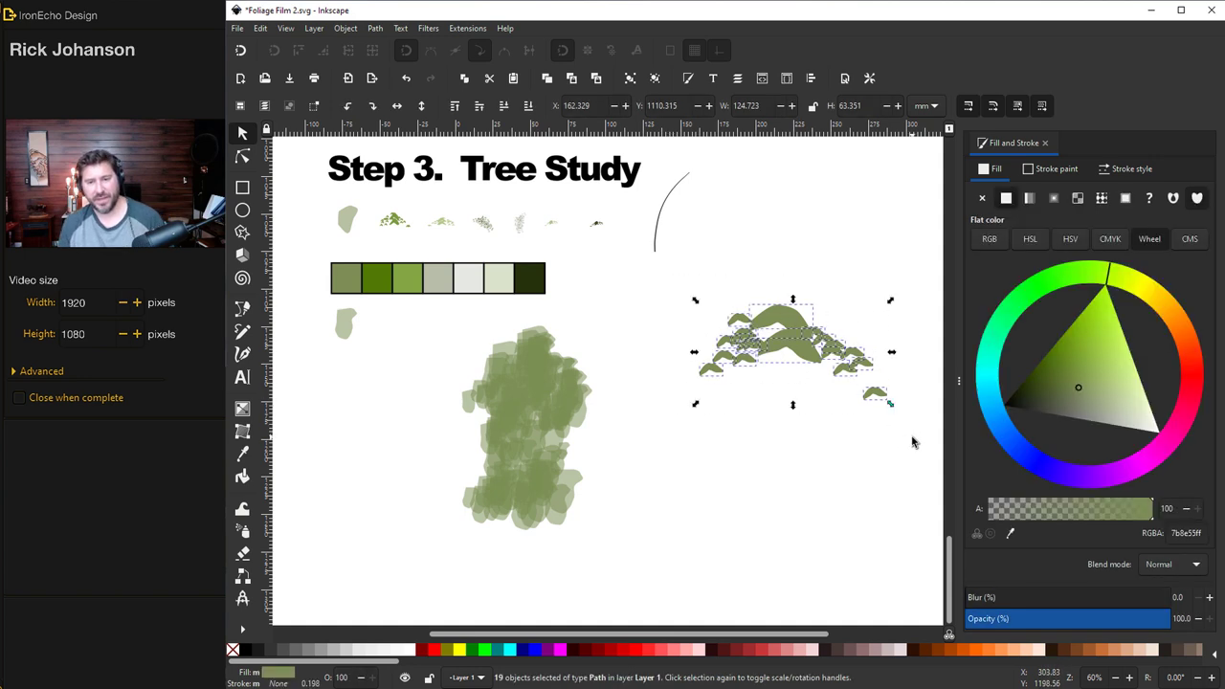
pyautogui.click(375, 29)
pyautogui.click(393, 90)
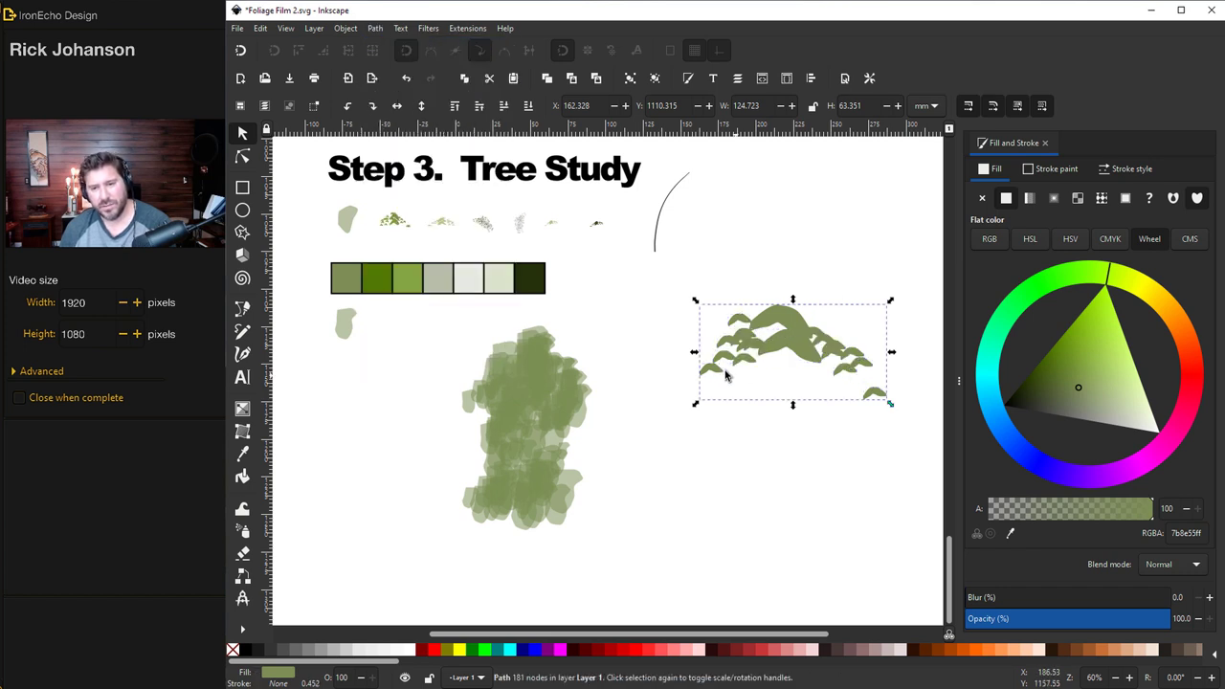
pyautogui.moveTo(791, 346); pyautogui.dragTo(750, 352)
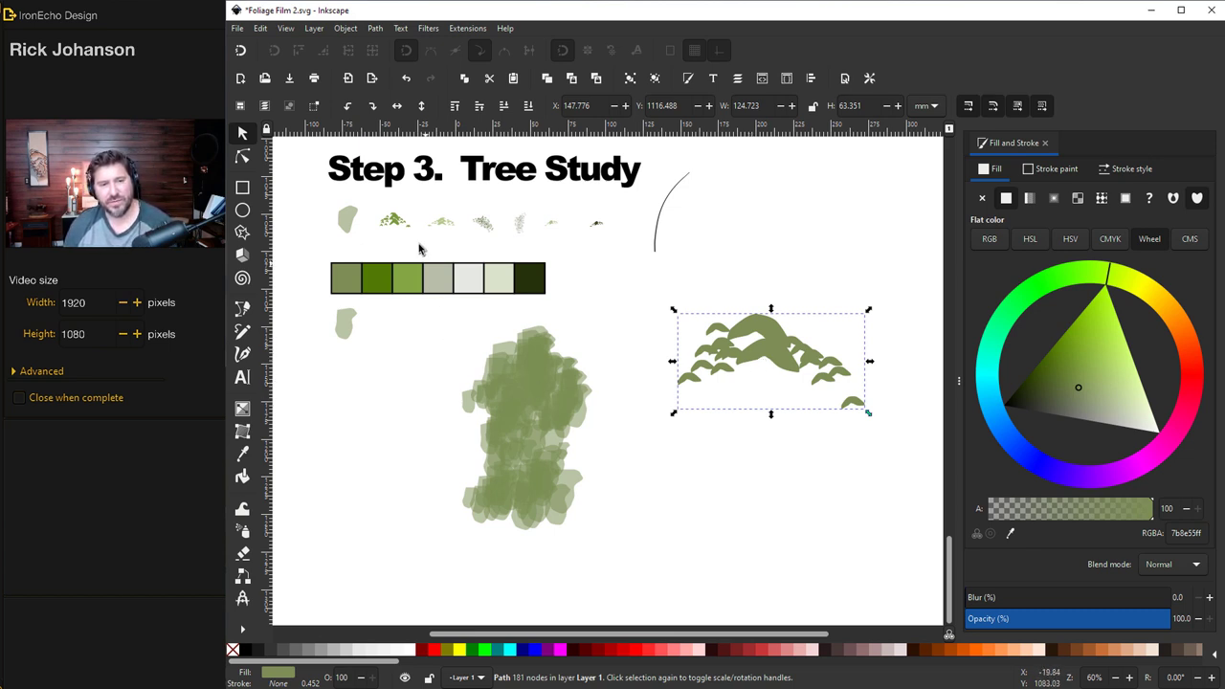
# Simplify the merged leaf path twice and scale it down to about 30%
pyautogui.click(242, 156)
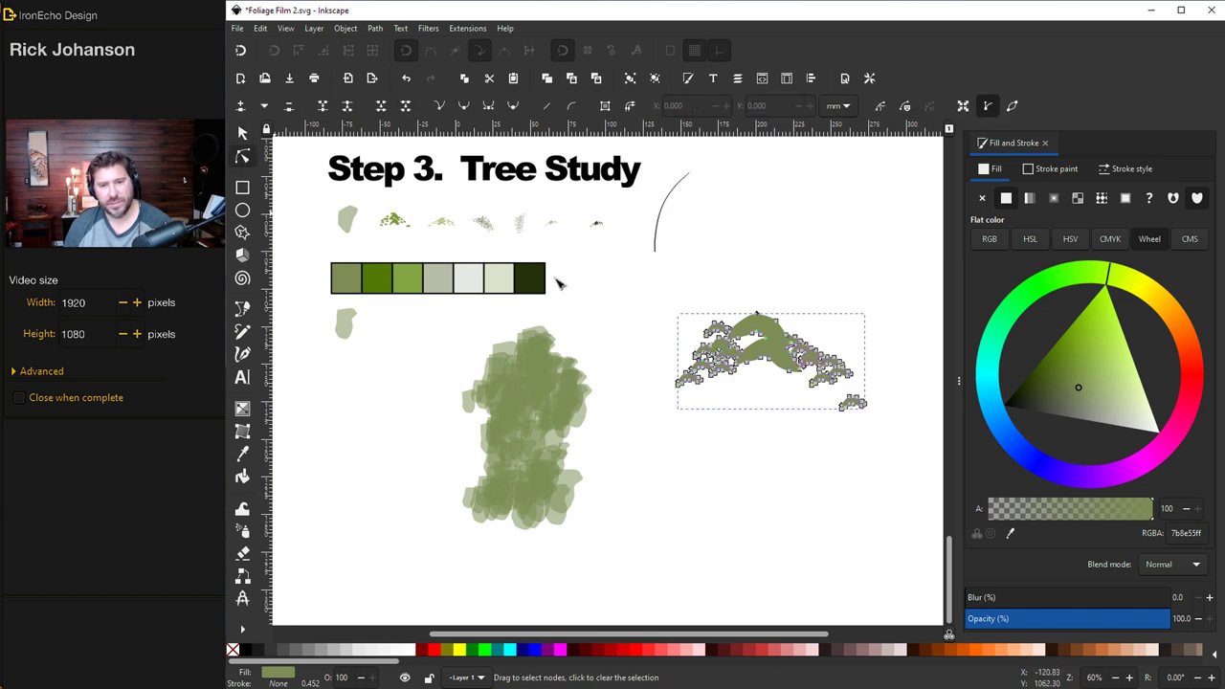
pyautogui.click(242, 134)
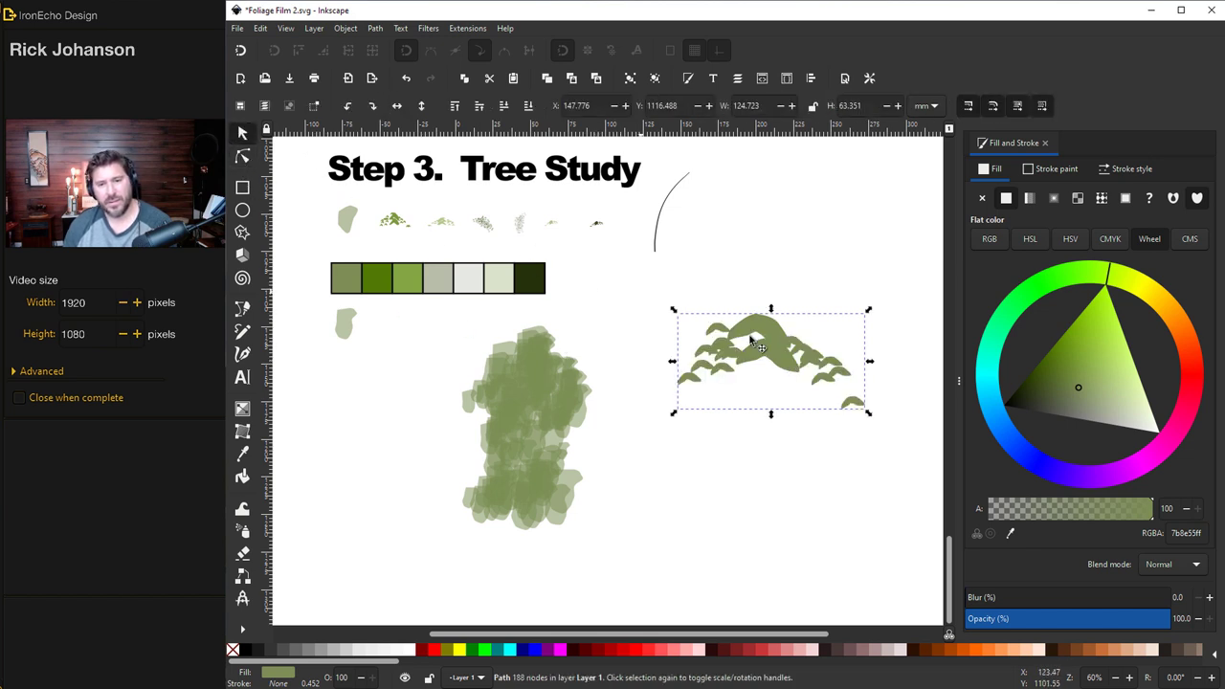
pyautogui.click(786, 361)
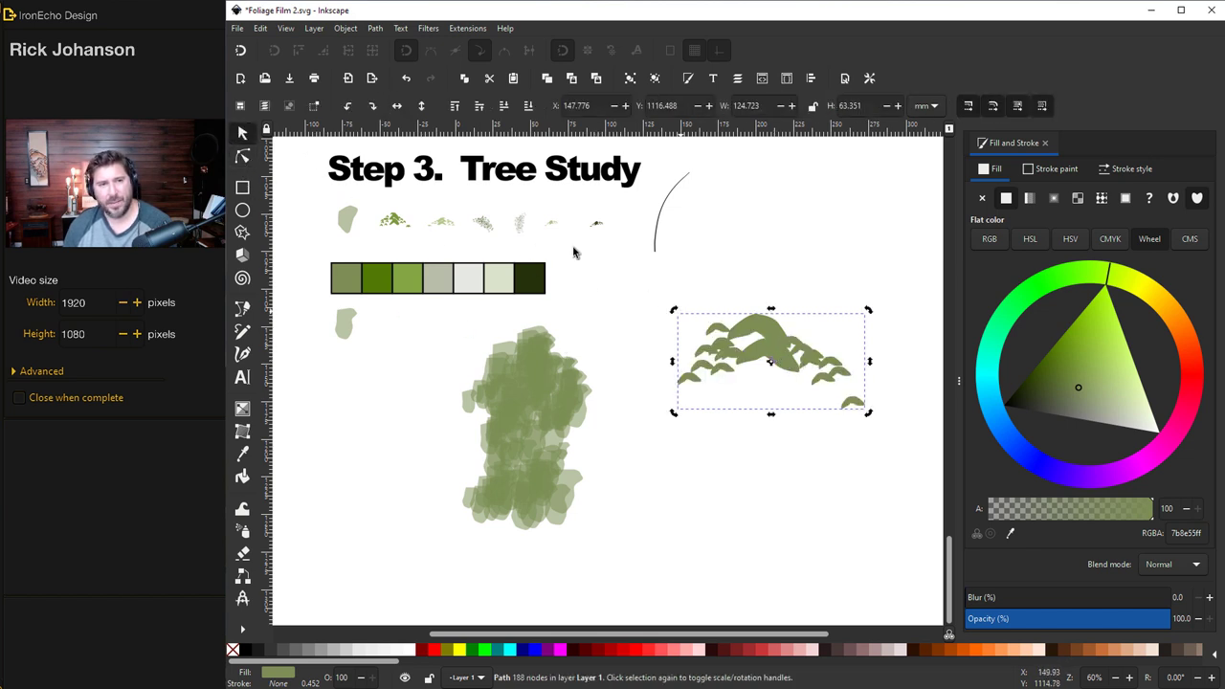
pyautogui.click(372, 29)
pyautogui.click(404, 302)
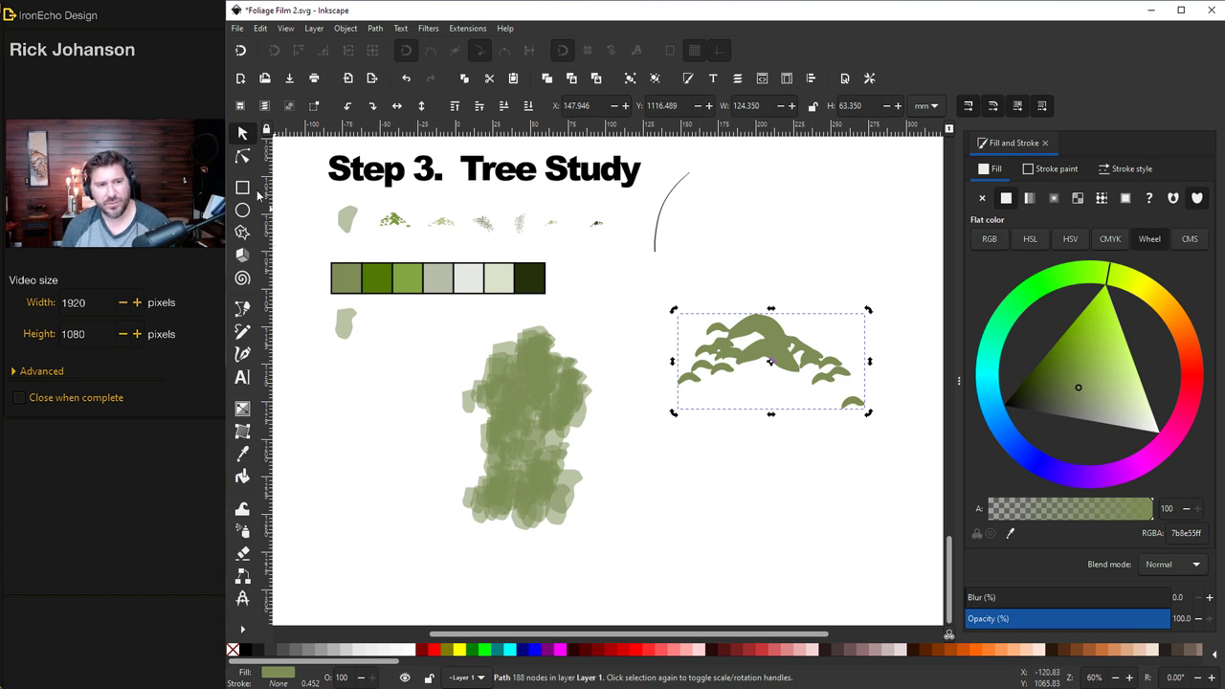
pyautogui.hotkey('ctrl', 'l')
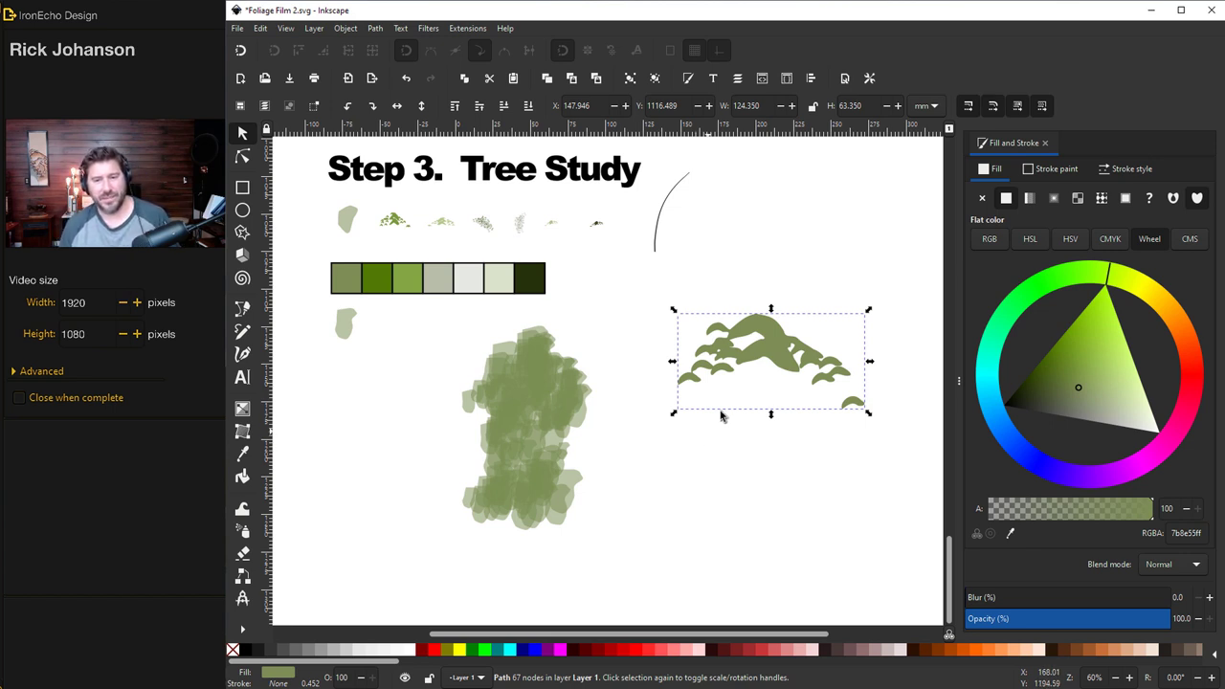
pyautogui.moveTo(763, 351)
pyautogui.mouseDown()
pyautogui.moveTo(776, 335)
pyautogui.moveTo(766, 344)
pyautogui.mouseUp()
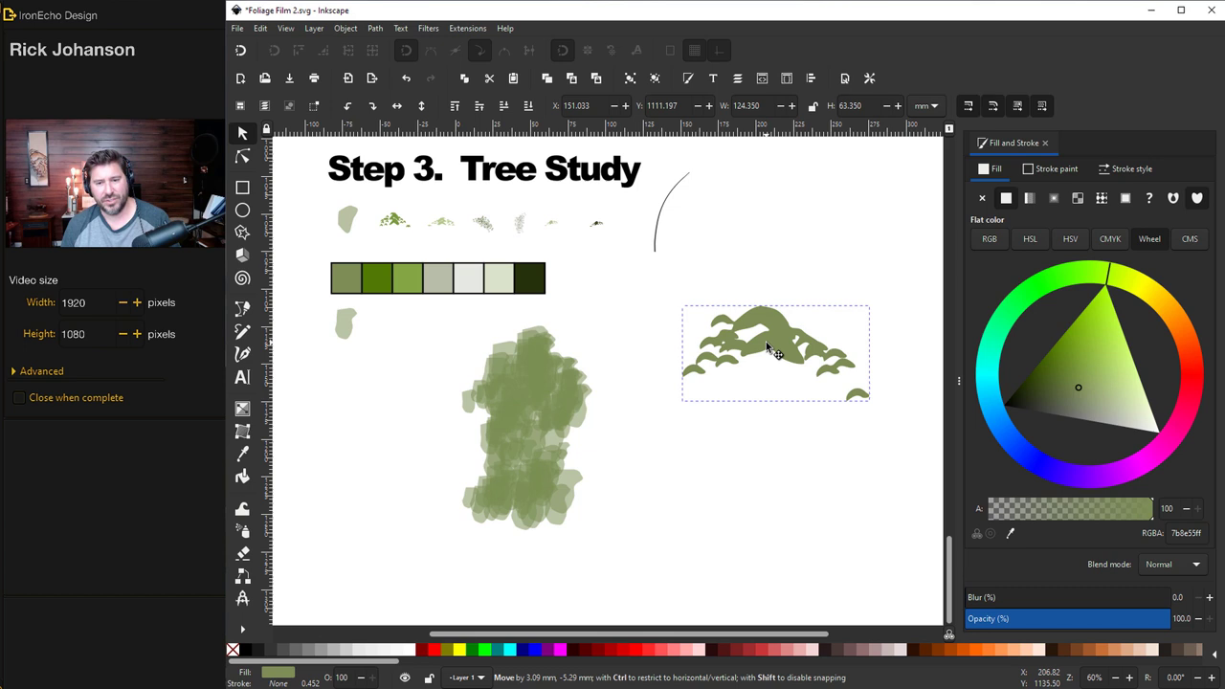
pyautogui.moveTo(862, 403); pyautogui.dragTo(811, 366)
# Fill the cluster with the dark green swatch at opacity 75 and move it beside the blob
pyautogui.click(1012, 535)
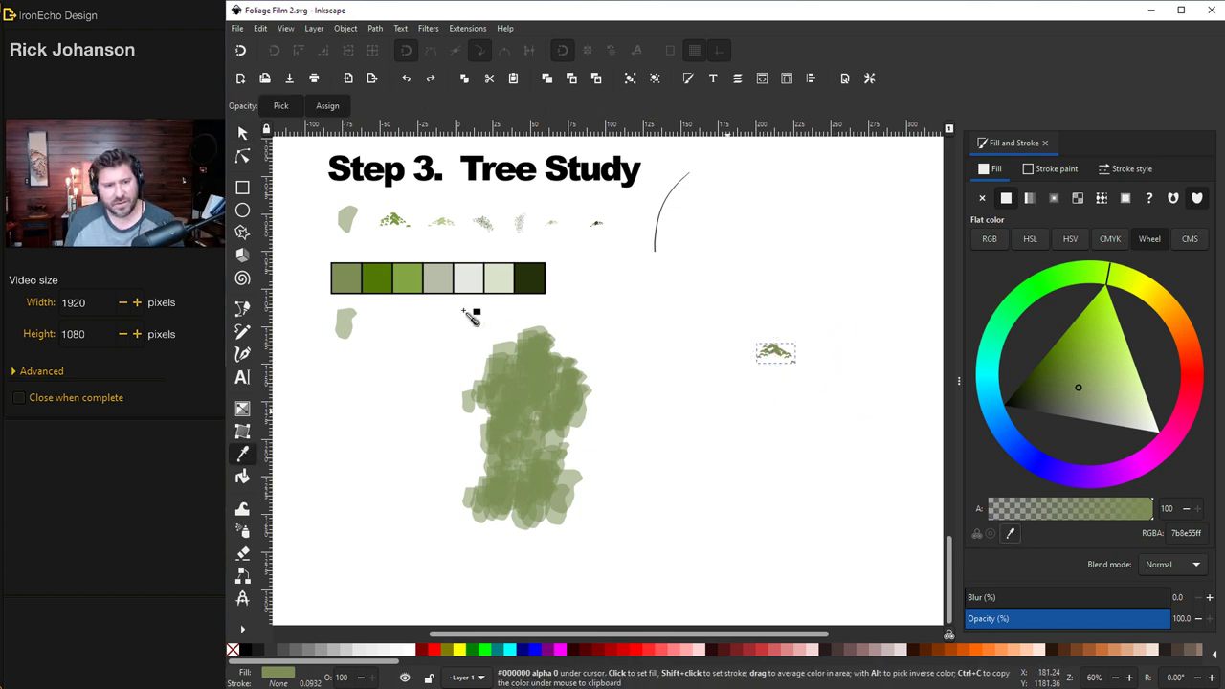
pyautogui.click(386, 283)
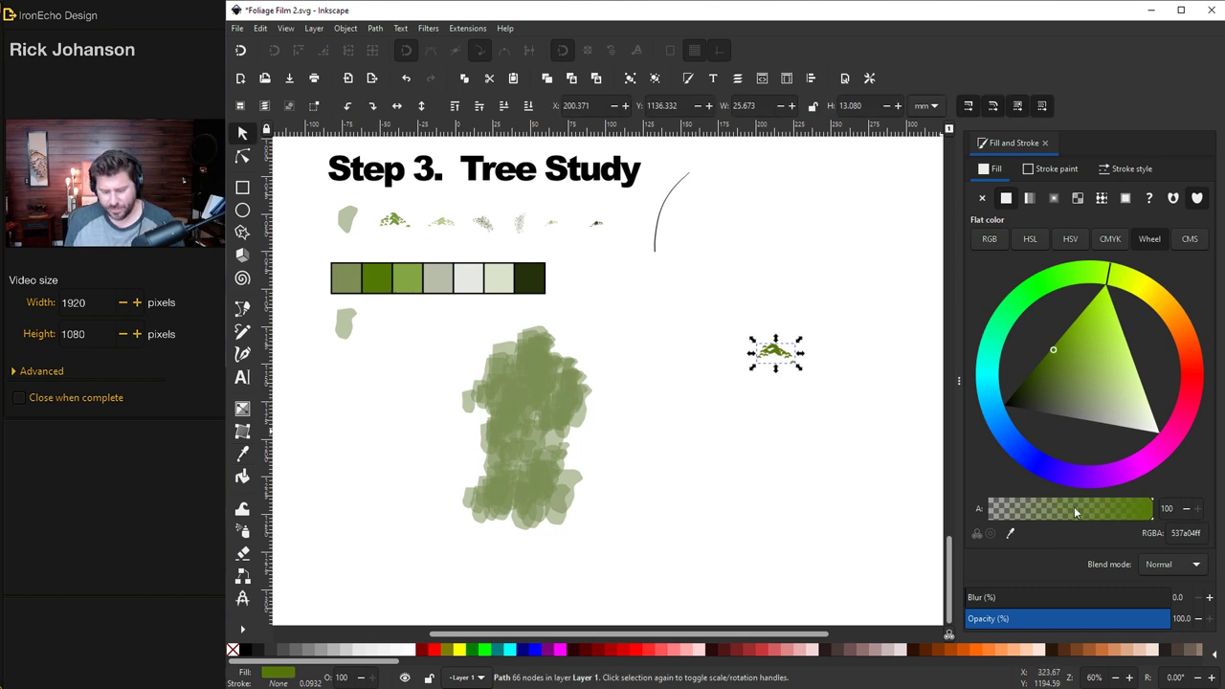
pyautogui.moveTo(1130, 516); pyautogui.dragTo(1112, 516)
pyautogui.moveTo(776, 353); pyautogui.dragTo(396, 331)
pyautogui.press('less')
pyautogui.press('less')
pyautogui.press('less')
pyautogui.press('less')
pyautogui.press('less')
pyautogui.press('less')
pyautogui.press('less')
pyautogui.press('less')
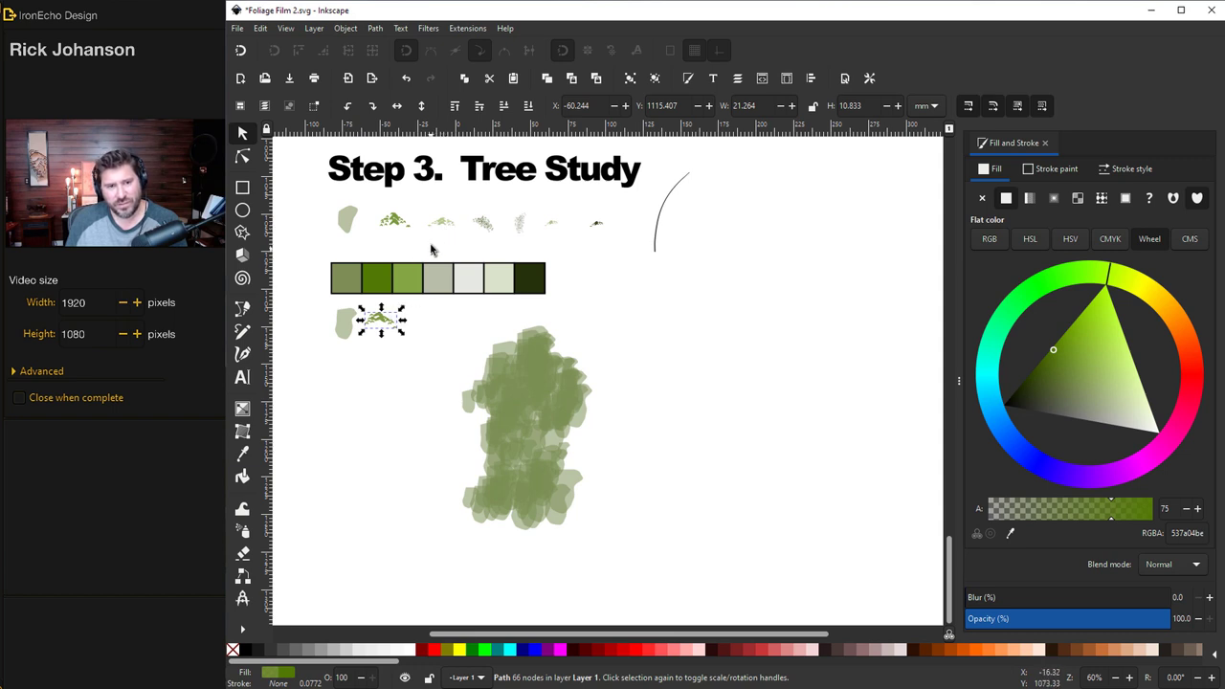
# Place duplicates of the third and fourth foliage samples, one into the brush row
pyautogui.click(442, 229)
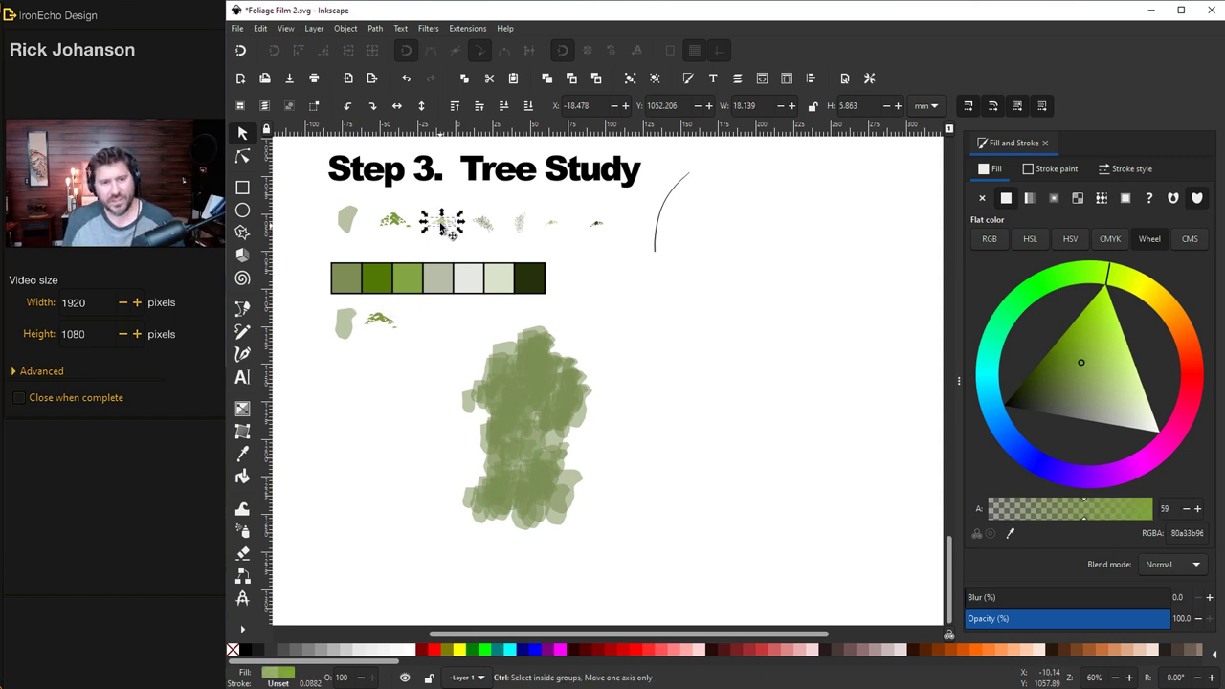
pyautogui.hotkey('ctrl', 'd')
pyautogui.moveTo(442, 230); pyautogui.dragTo(410, 319)
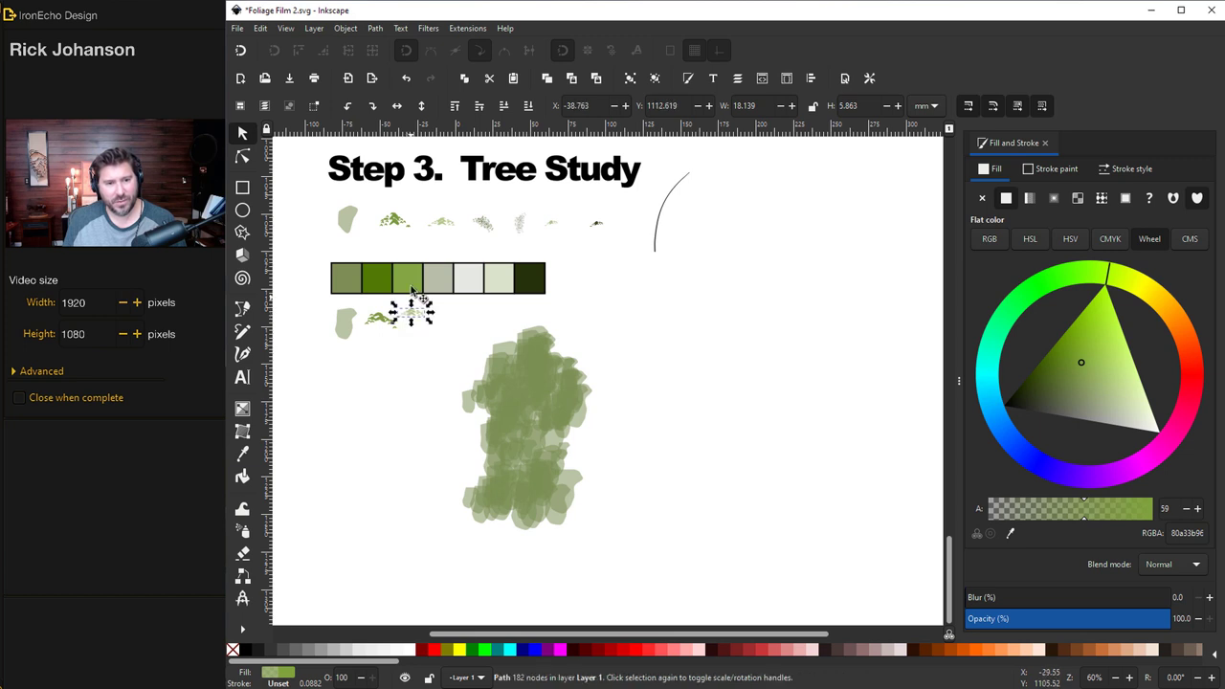
pyautogui.click(491, 231)
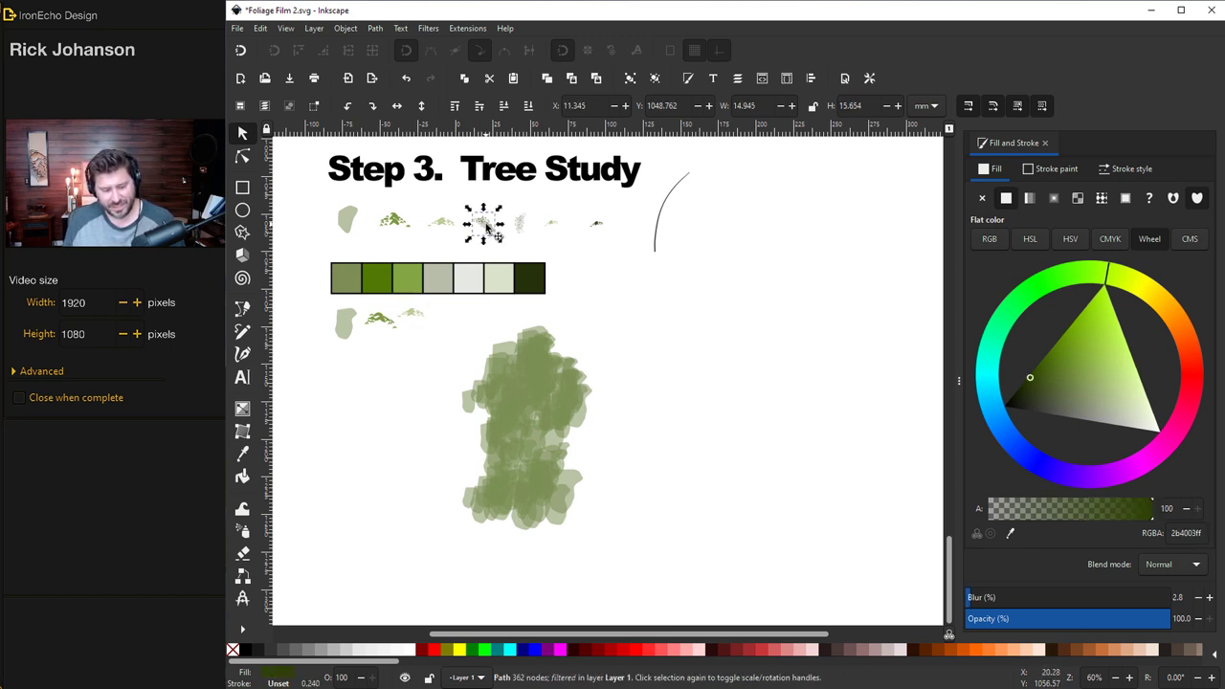
pyautogui.hotkey('ctrl', 'd')
pyautogui.moveTo(491, 230); pyautogui.dragTo(794, 478)
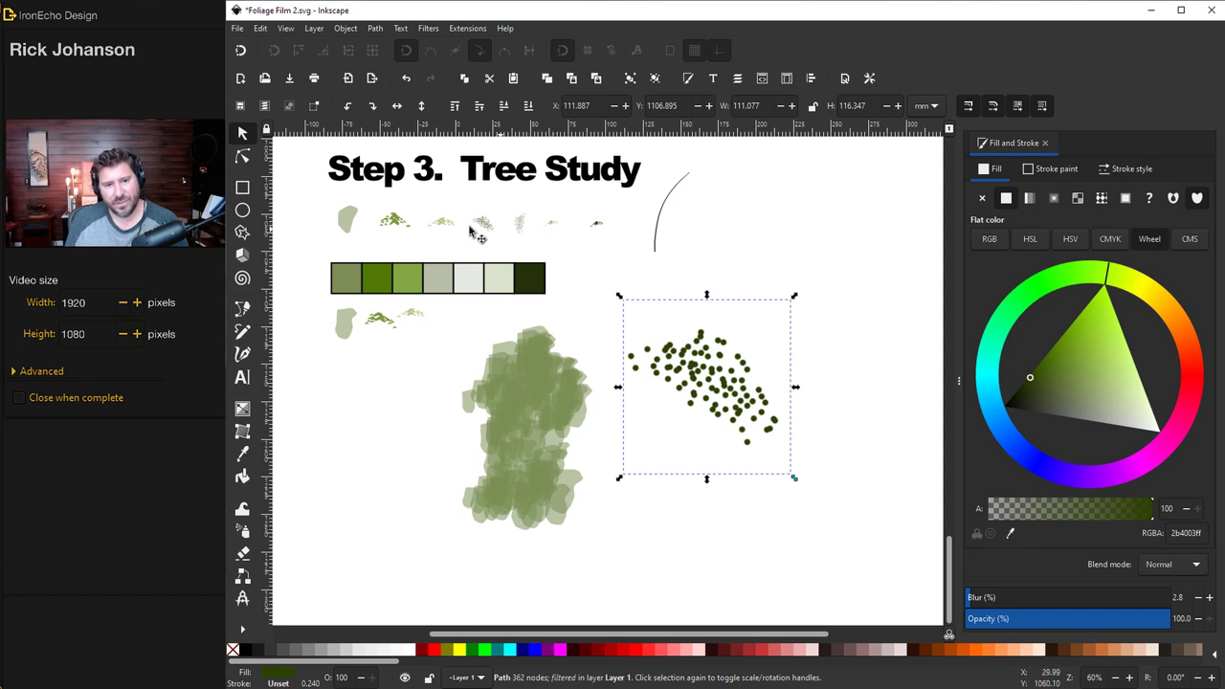
pyautogui.click(415, 314)
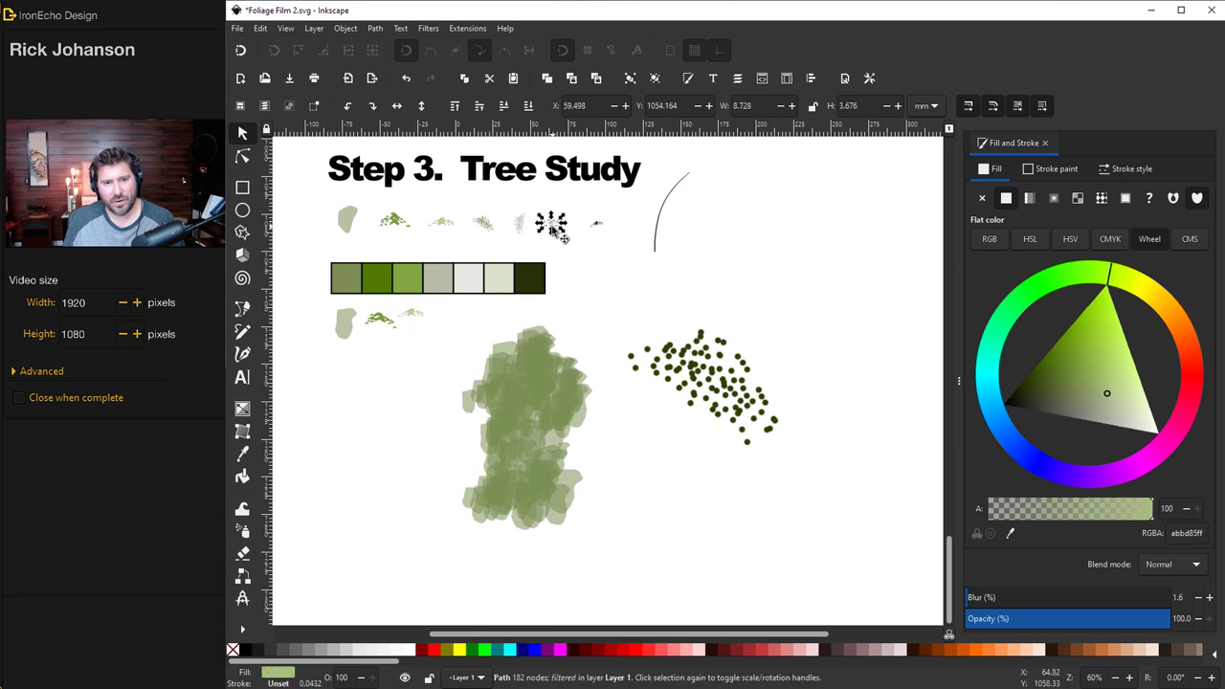
pyautogui.press('Escape')
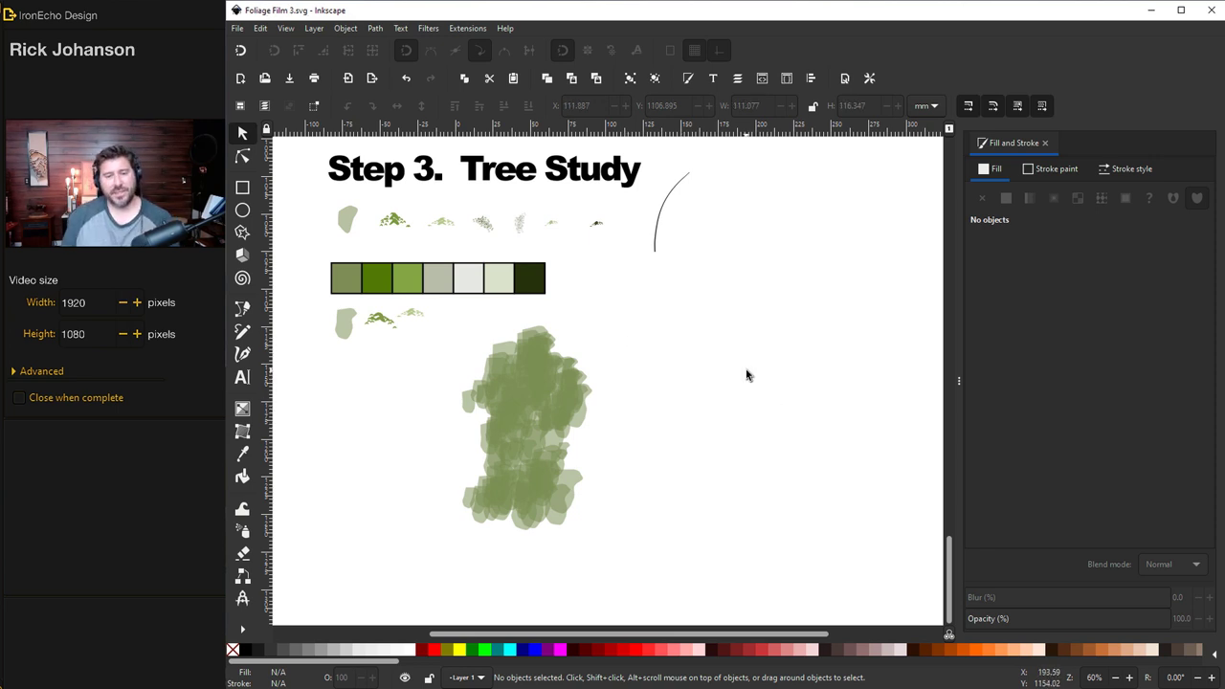
# Nudge the foliage blob right and spray clones of the first brush over its top and sides
pyautogui.moveTo(442, 315); pyautogui.dragTo(511, 391)
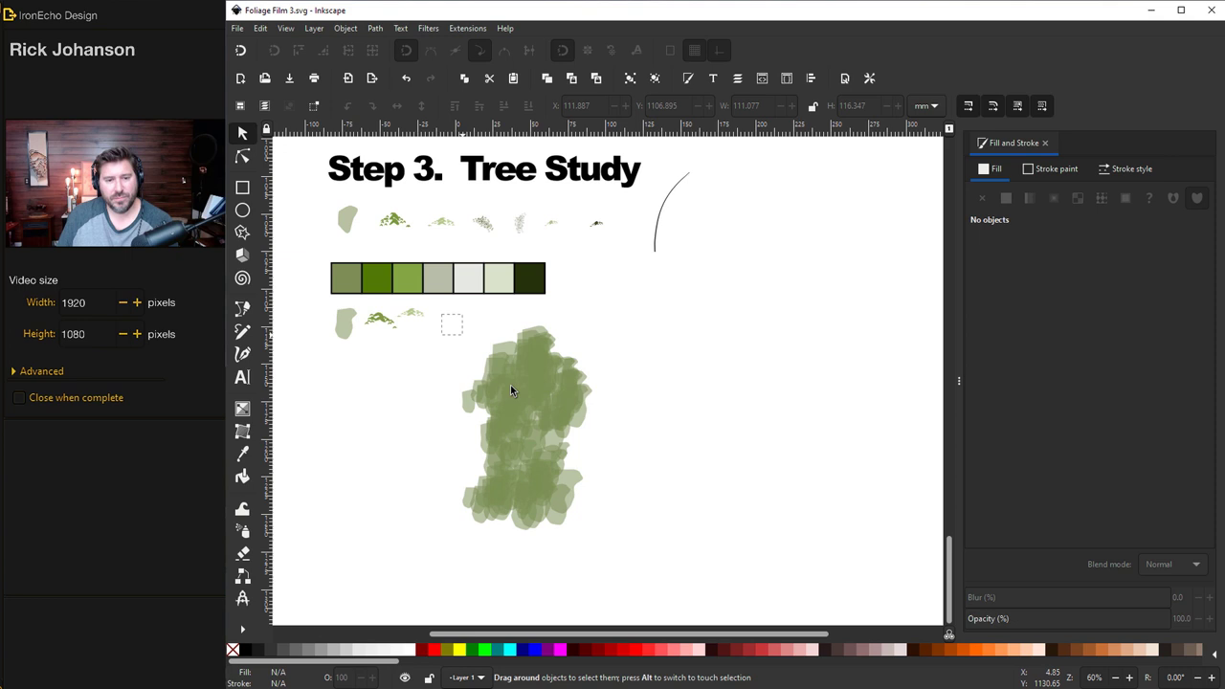
pyautogui.moveTo(606, 536); pyautogui.dragTo(606, 536)
pyautogui.moveTo(546, 430); pyautogui.dragTo(568, 444)
pyautogui.click(447, 447)
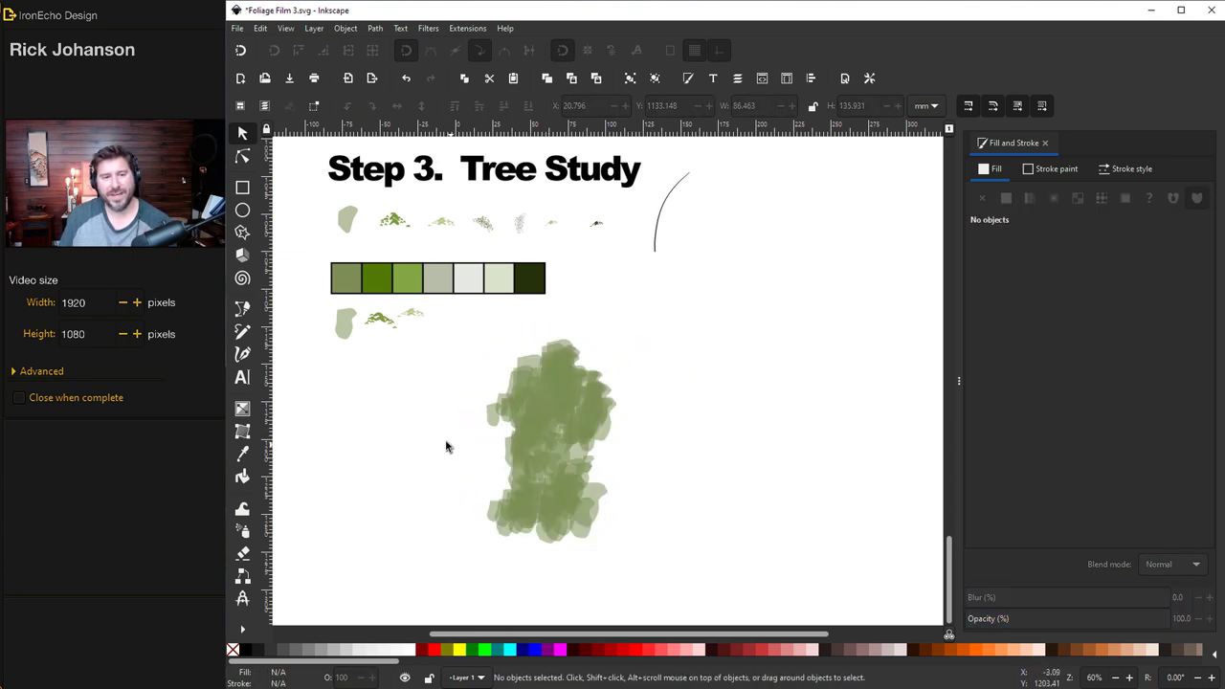
pyautogui.click(384, 327)
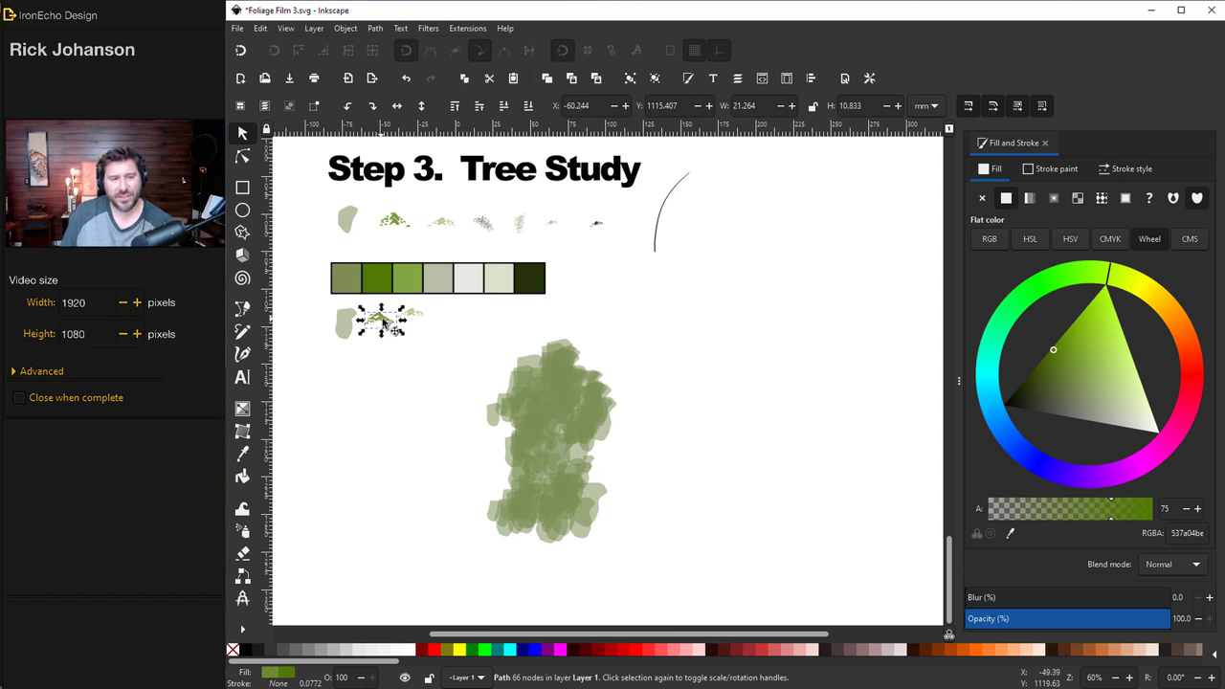
pyautogui.click(242, 531)
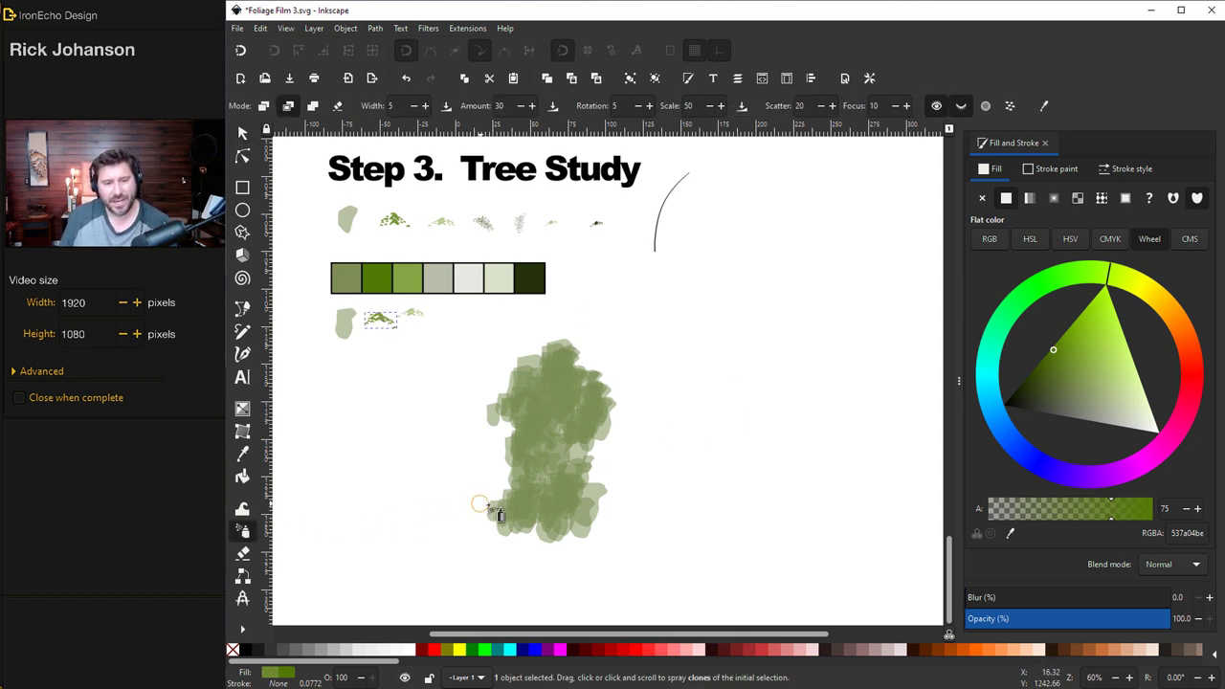
pyautogui.click(535, 431)
pyautogui.moveTo(534, 430)
pyautogui.mouseDown()
pyautogui.moveTo(570, 390)
pyautogui.moveTo(554, 350)
pyautogui.moveTo(559, 442)
pyautogui.moveTo(535, 492)
pyautogui.moveTo(494, 514)
pyautogui.moveTo(525, 491)
pyautogui.moveTo(520, 518)
pyautogui.moveTo(568, 516)
pyautogui.moveTo(560, 483)
pyautogui.moveTo(530, 454)
pyautogui.moveTo(579, 440)
pyautogui.moveTo(562, 384)
pyautogui.moveTo(590, 370)
pyautogui.moveTo(597, 404)
pyautogui.moveTo(511, 390)
pyautogui.moveTo(487, 404)
pyautogui.moveTo(516, 393)
pyautogui.moveTo(490, 392)
pyautogui.moveTo(525, 398)
pyautogui.moveTo(523, 459)
pyautogui.moveTo(538, 474)
pyautogui.moveTo(493, 507)
pyautogui.moveTo(527, 451)
pyautogui.moveTo(497, 451)
pyautogui.moveTo(570, 469)
pyautogui.mouseUp()
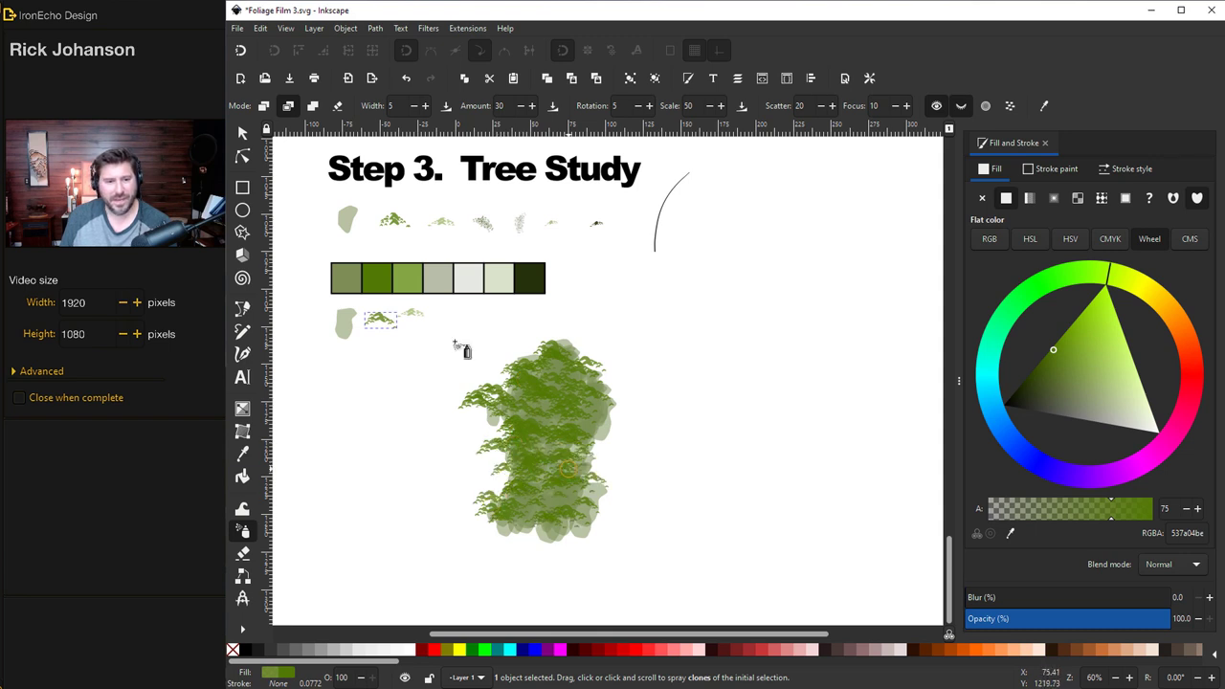
pyautogui.press('Escape')
# Spray clones of the third top-row leaf sample along the tree's lower edges
pyautogui.press('s')
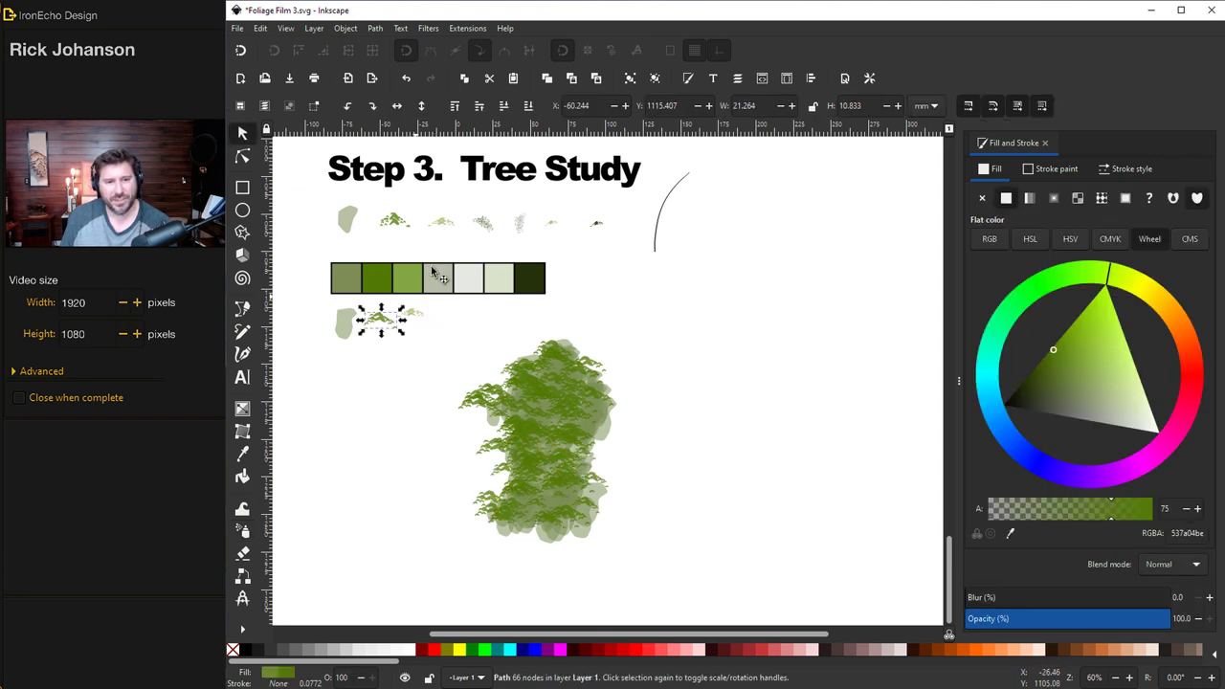
pyautogui.click(444, 225)
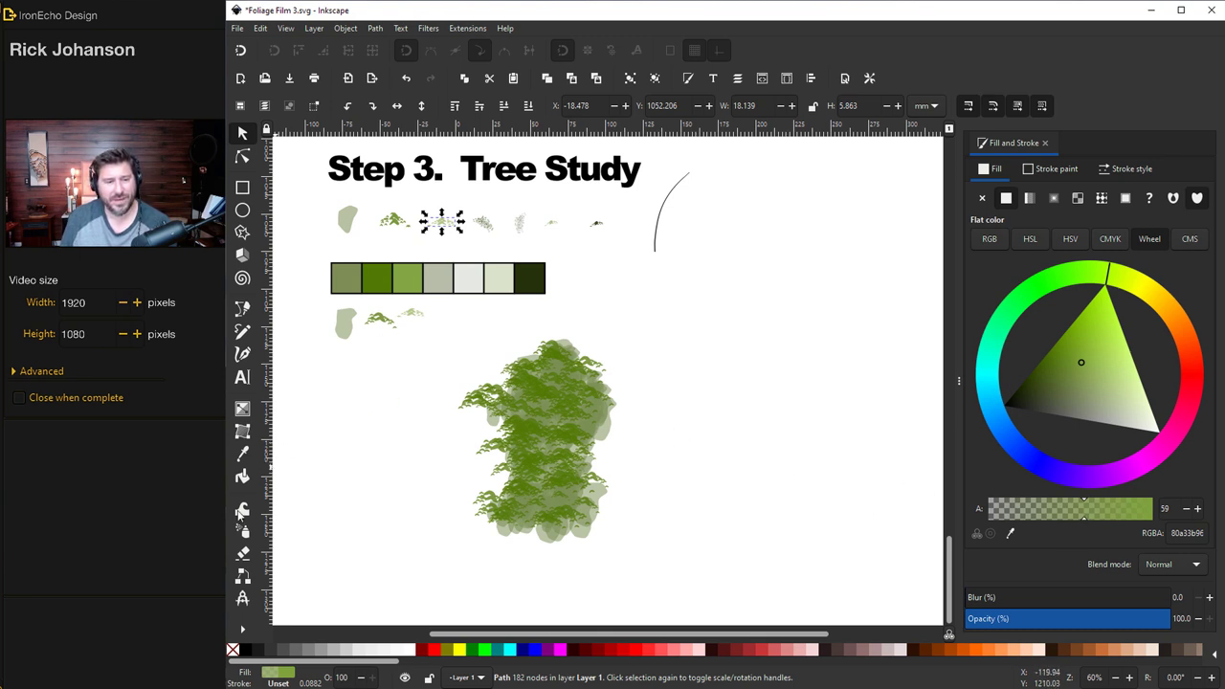
pyautogui.click(242, 531)
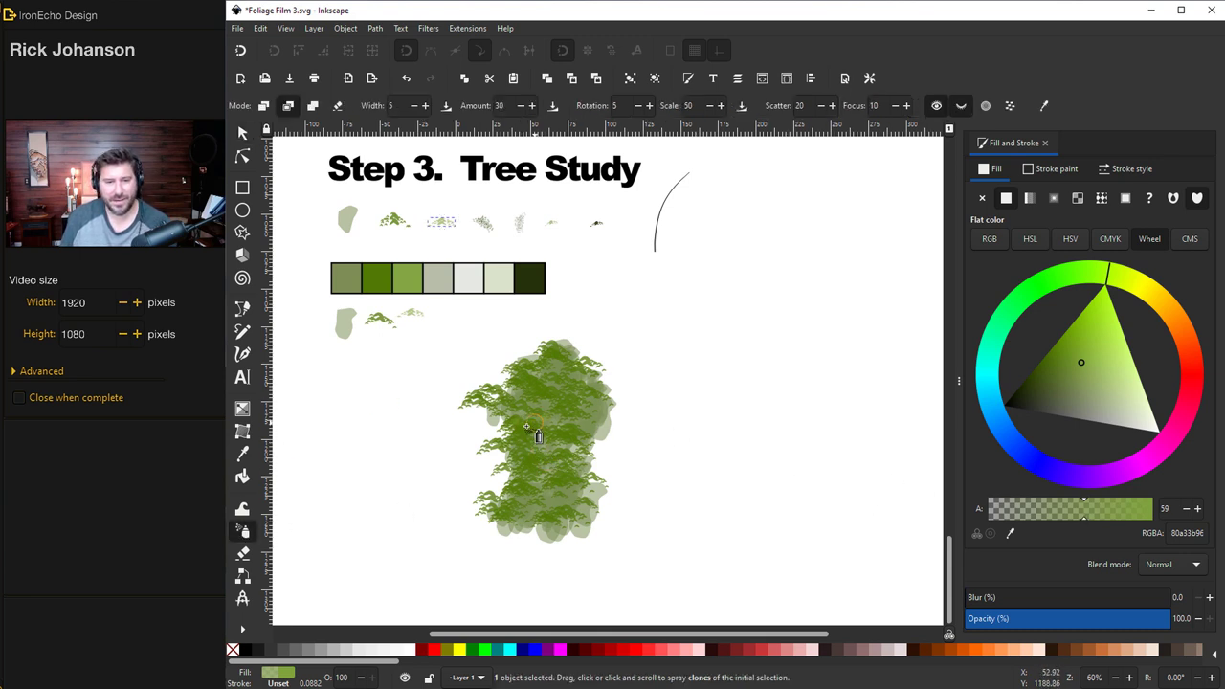
pyautogui.moveTo(523, 422); pyautogui.dragTo(598, 434)
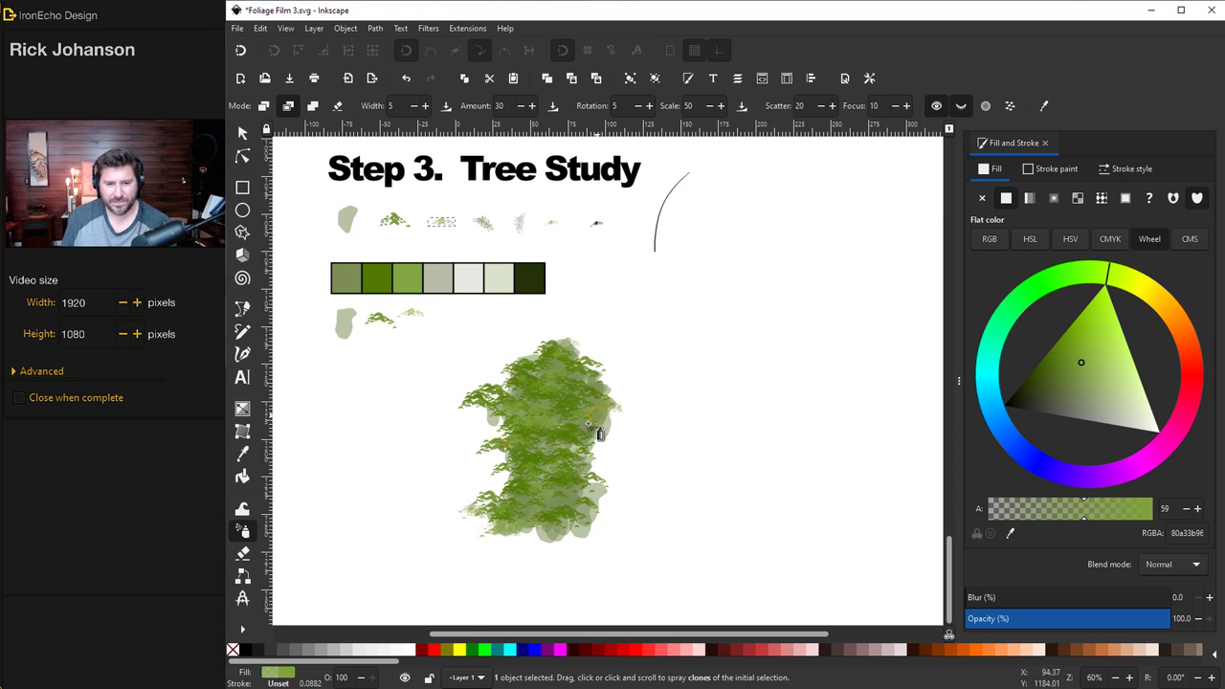
pyautogui.press('Escape')
# Pick the blurred sprig samples in the top row as the next spray source
pyautogui.press('s')
pyautogui.click(441, 221)
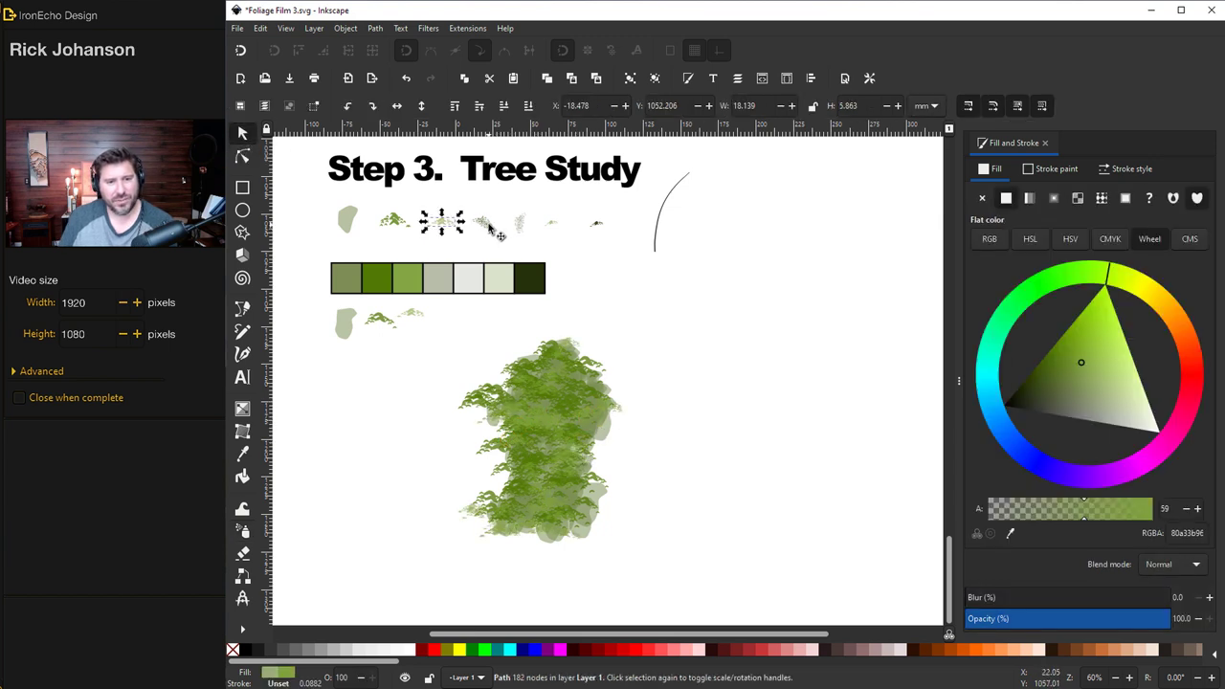
pyautogui.click(487, 225)
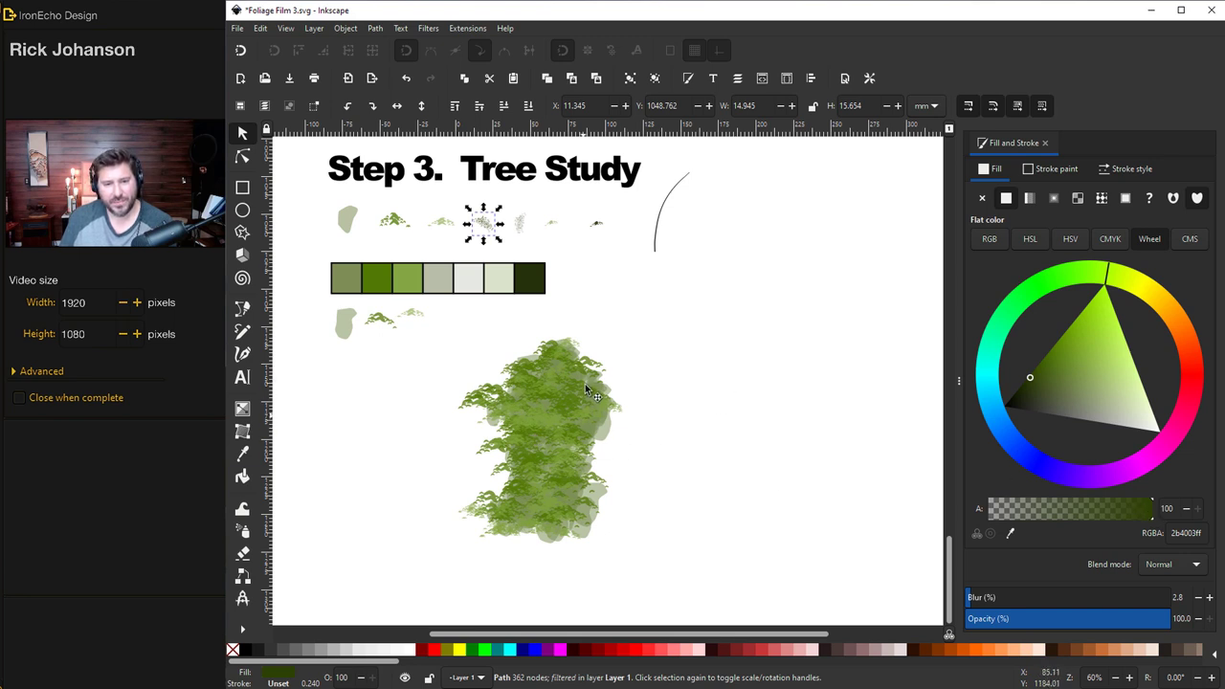
pyautogui.press('a')
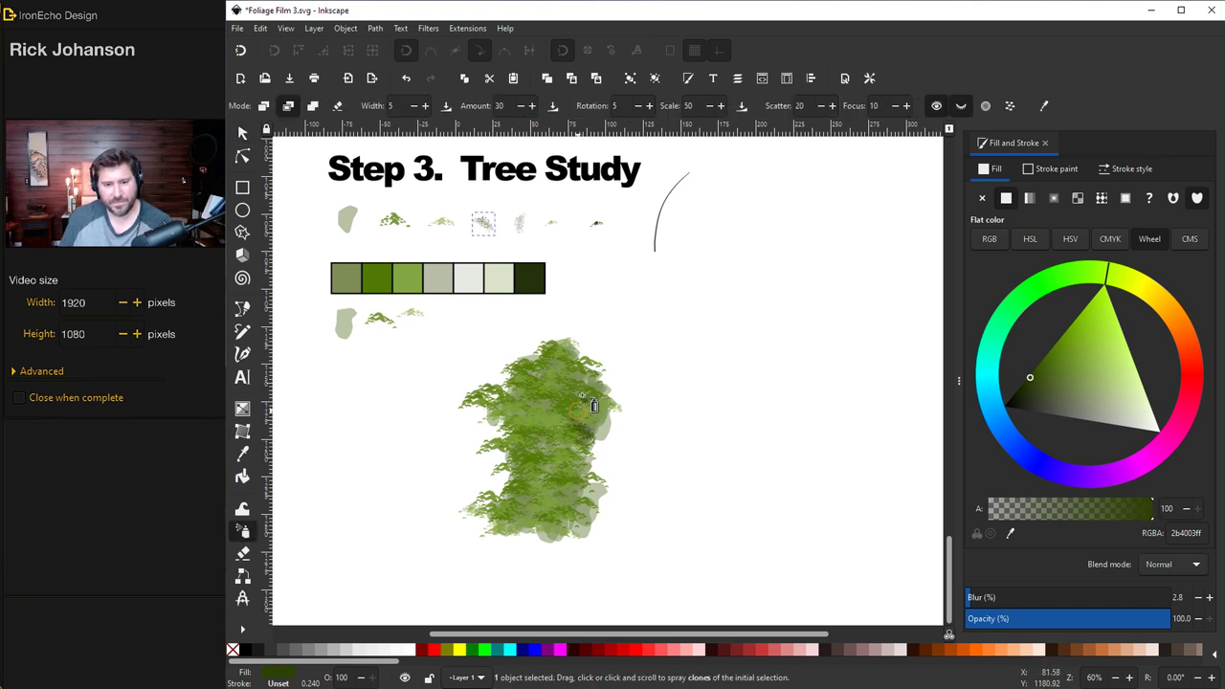
pyautogui.press('Escape')
pyautogui.press('s')
pyautogui.click(491, 226)
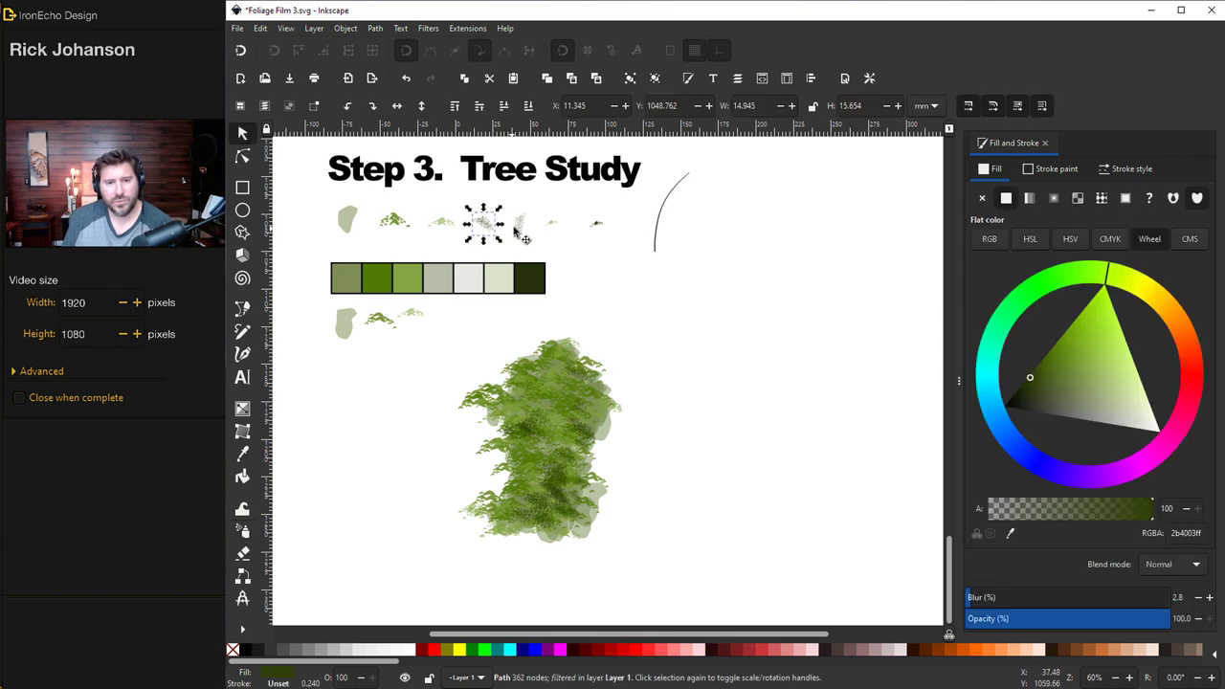
pyautogui.click(521, 226)
pyautogui.click(243, 531)
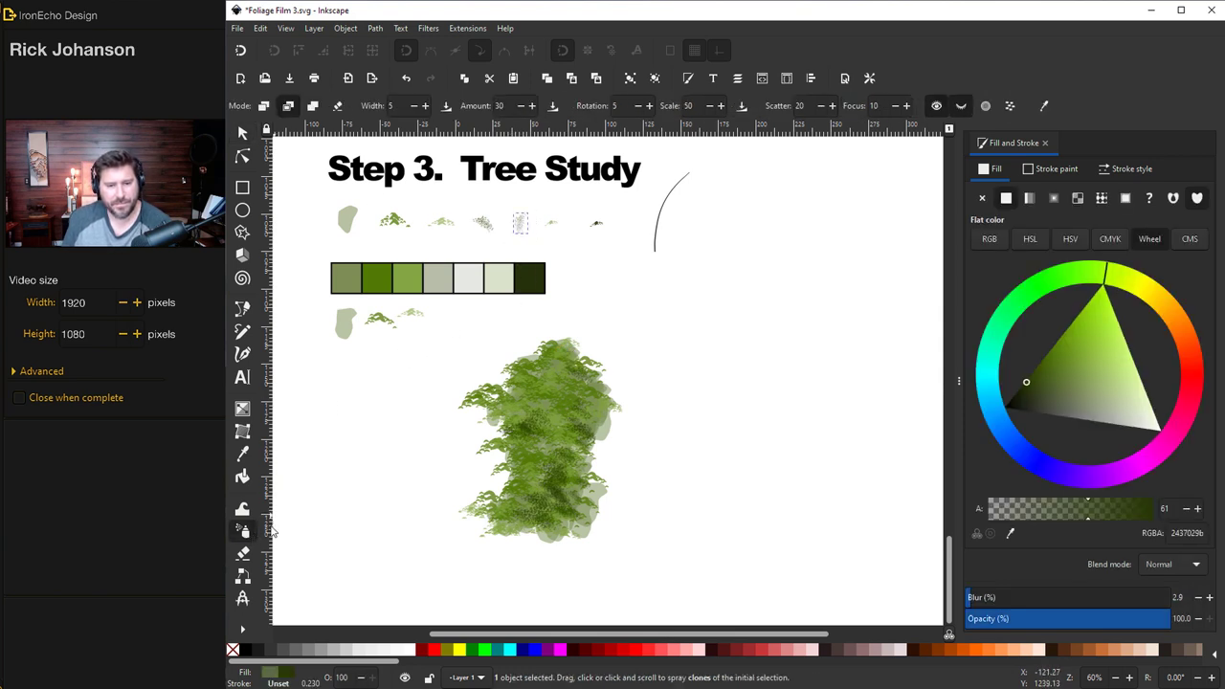
# Draw a short freehand stroke, then draw a rectangle to the right of the title
pyautogui.press('p')
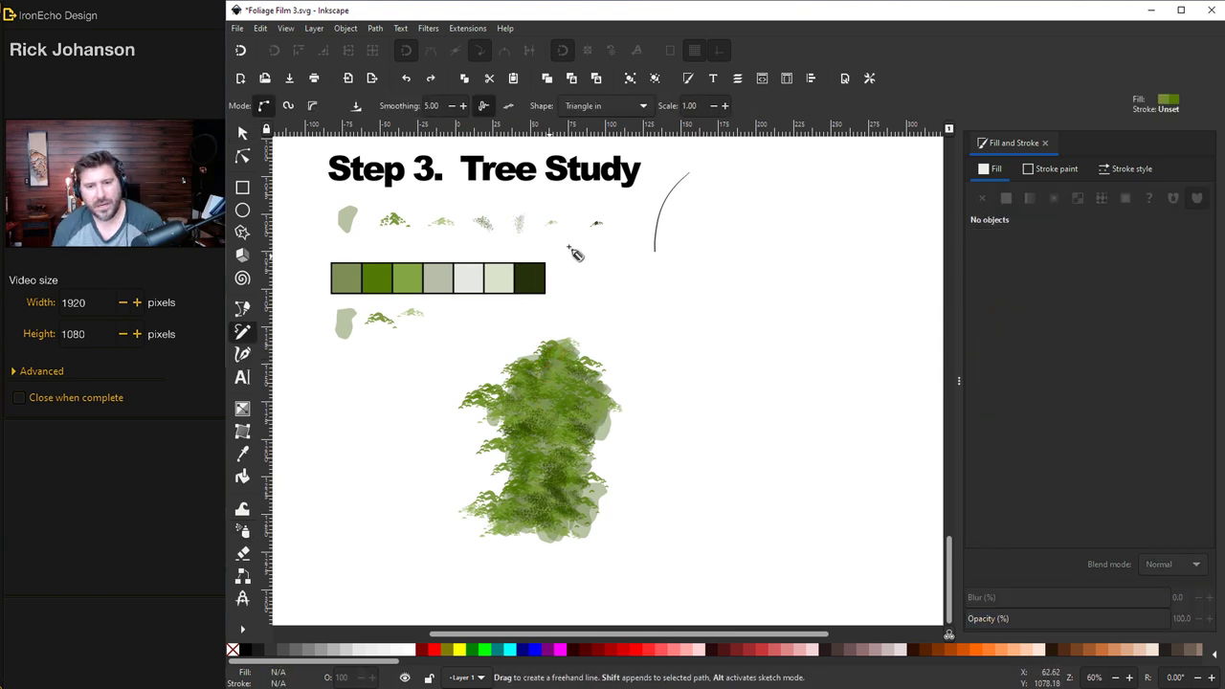
pyautogui.moveTo(656, 251); pyautogui.dragTo(657, 259)
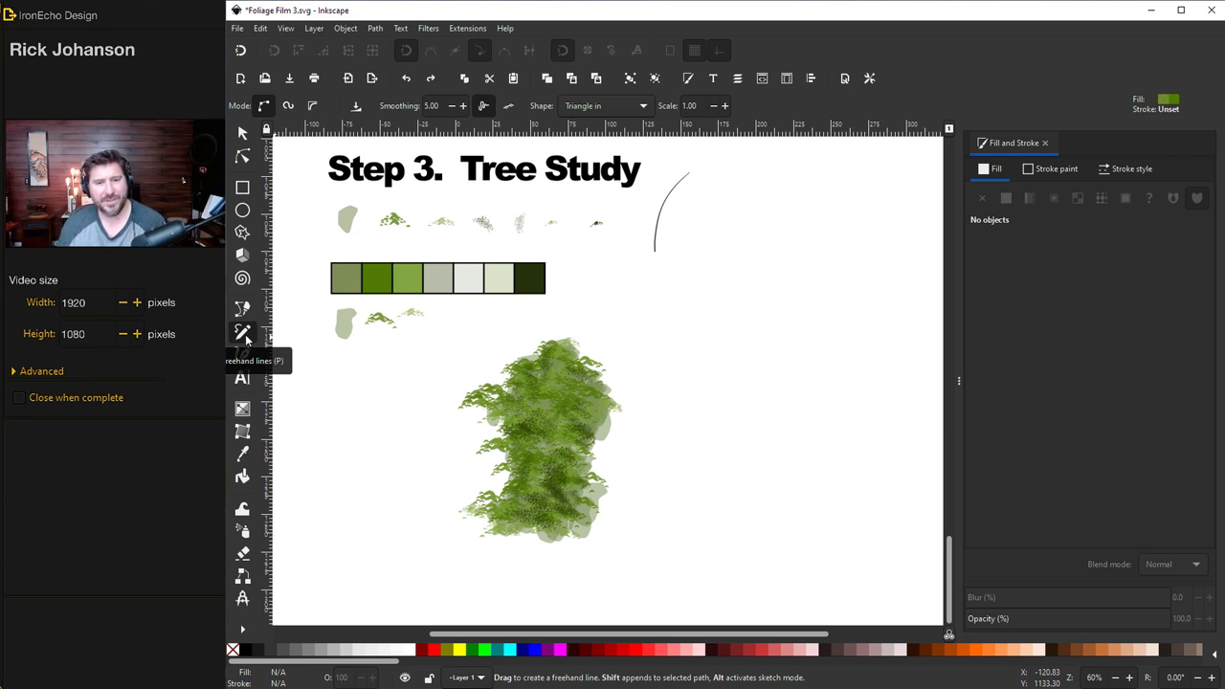
pyautogui.click(243, 189)
pyautogui.moveTo(735, 224)
pyautogui.mouseDown()
pyautogui.moveTo(839, 309)
pyautogui.moveTo(832, 303)
pyautogui.mouseUp()
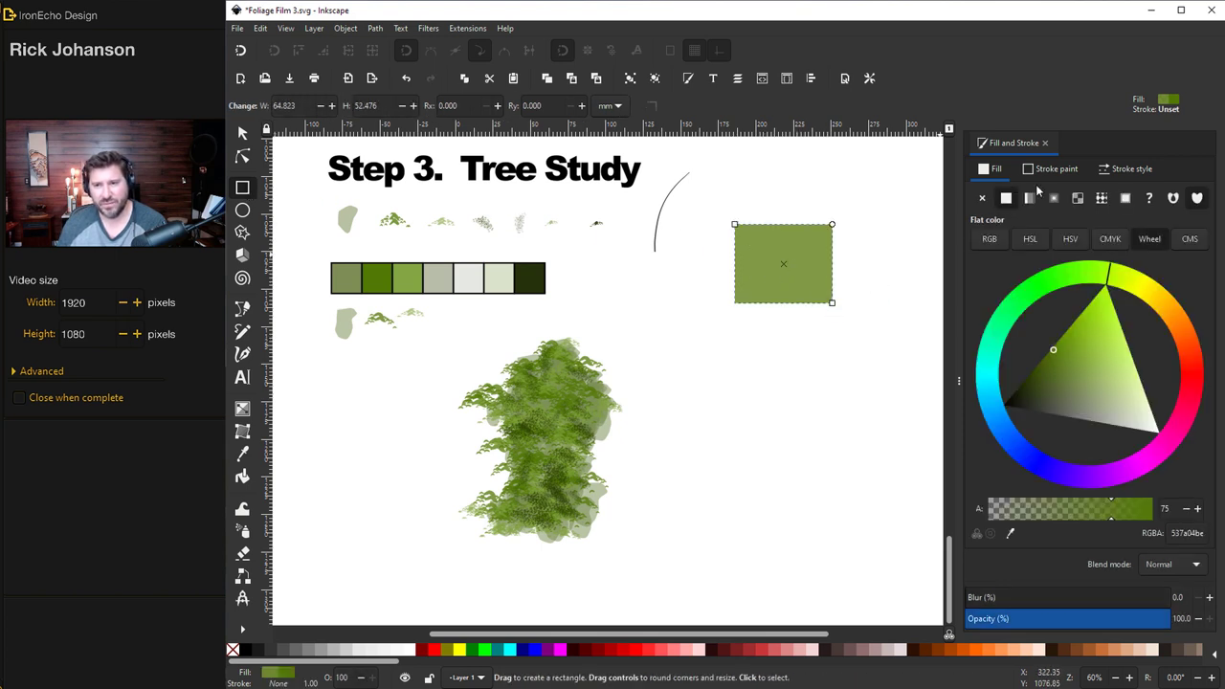
# Give the rectangle a flat black outline and no fill
pyautogui.click(1034, 178)
pyautogui.click(1006, 198)
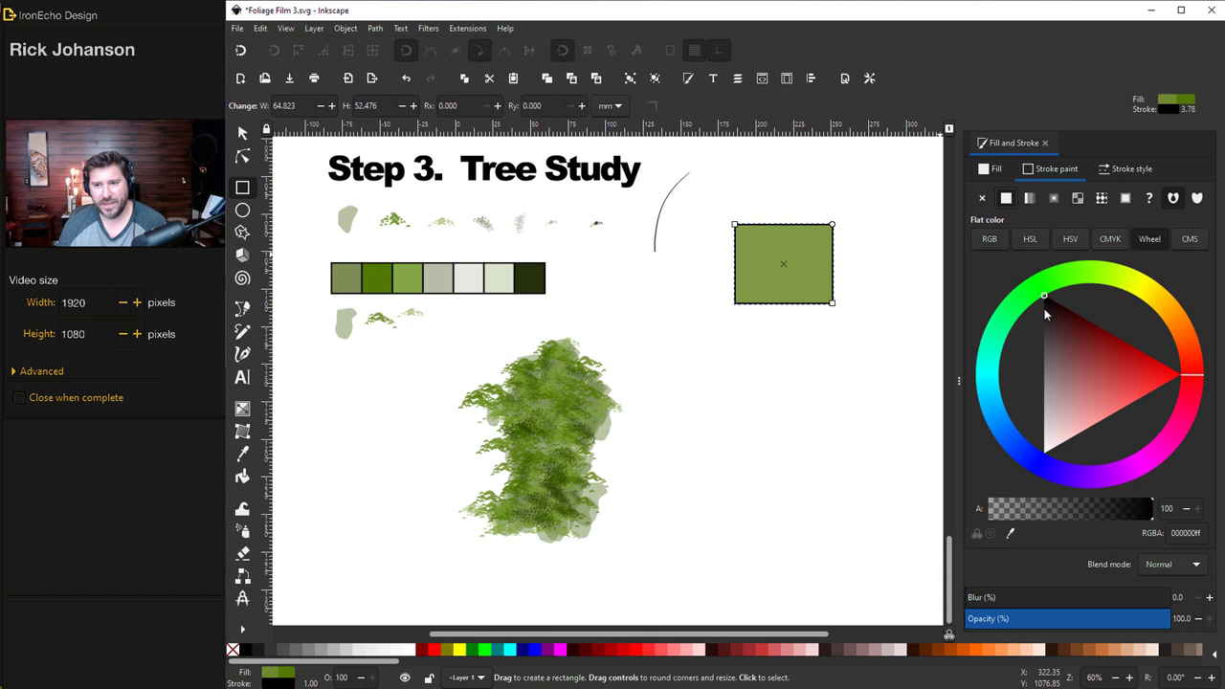
pyautogui.click(994, 170)
pyautogui.click(986, 199)
# Draw a tapered Pencil stroke right of the rectangle and a thin trunk up into the tree
pyautogui.press('s')
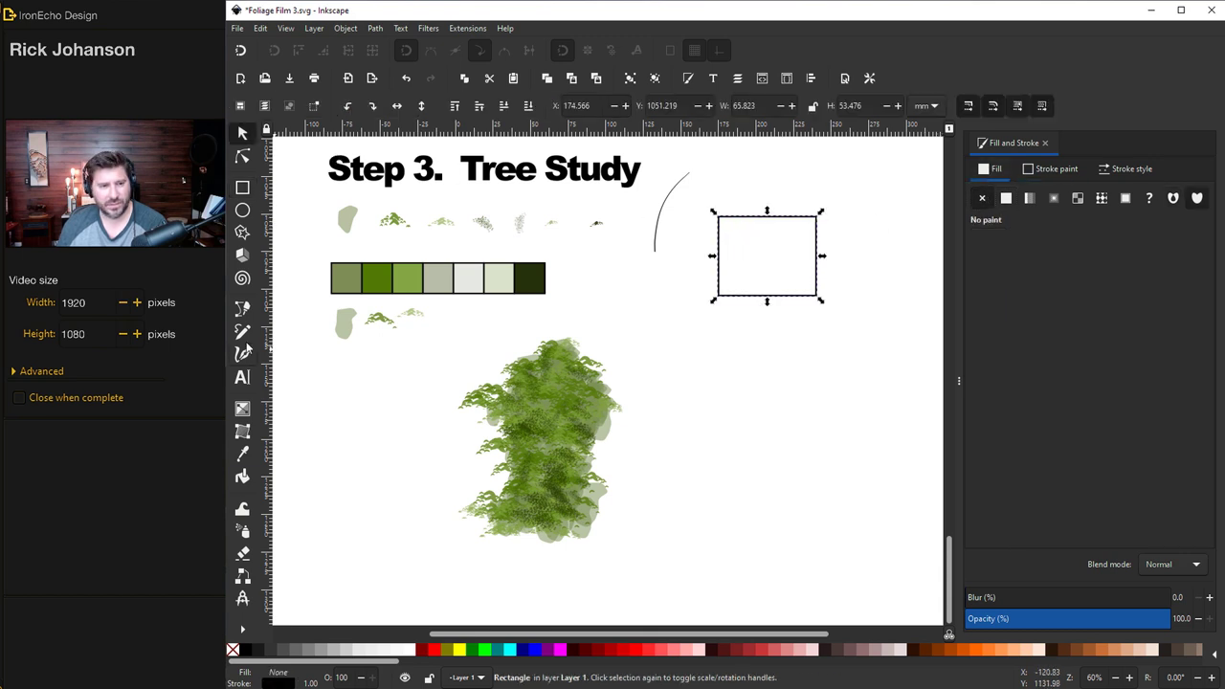
pyautogui.click(242, 332)
pyautogui.moveTo(866, 337); pyautogui.dragTo(911, 208)
pyautogui.press('Escape')
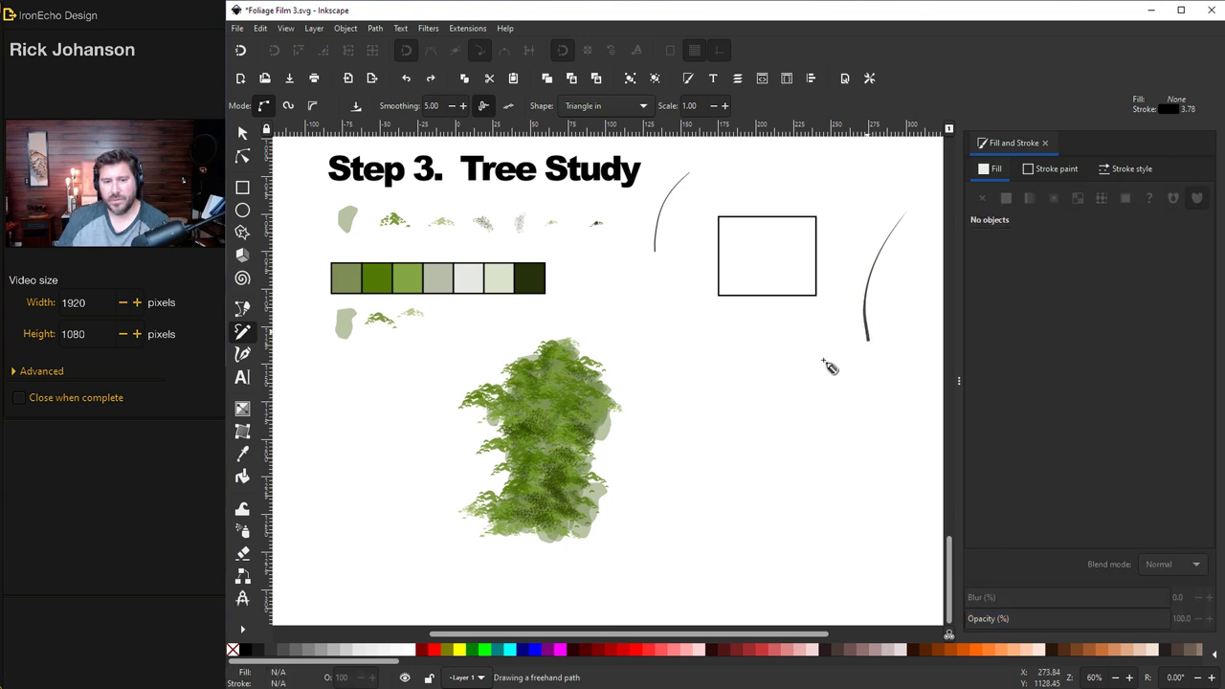
pyautogui.moveTo(534, 583); pyautogui.dragTo(542, 449)
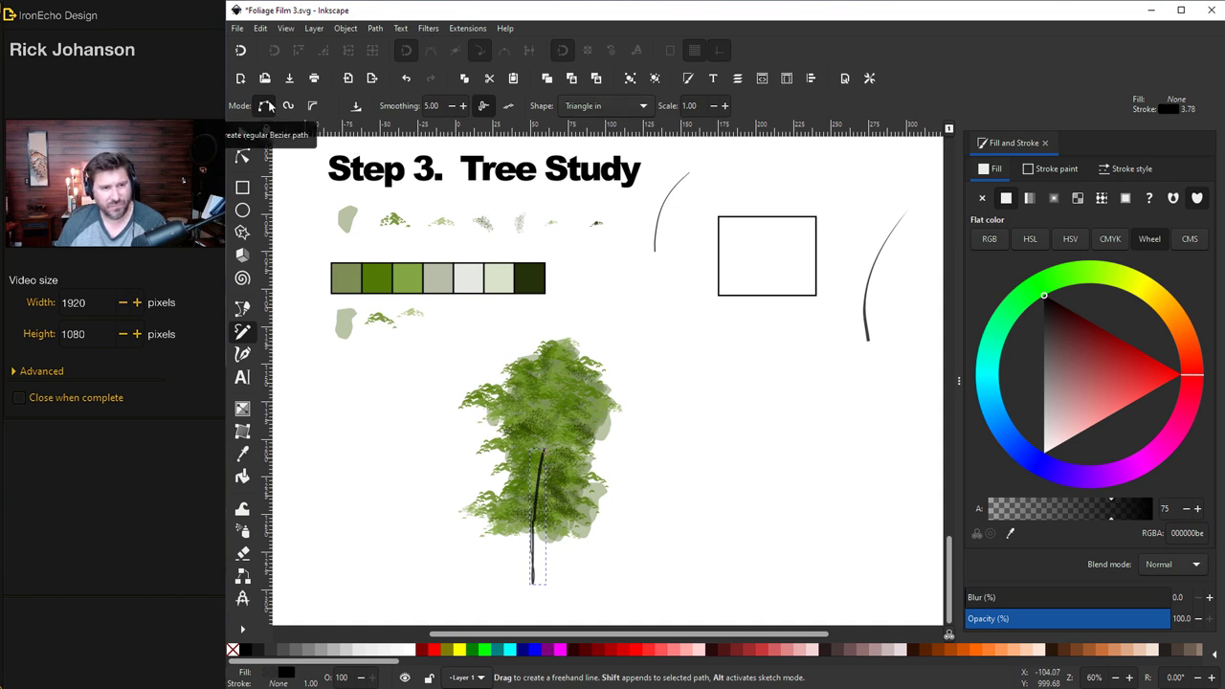
# Switch the Pencil to regular Bezier paths and draw a tall branch, an arching branch and a trunk branch
pyautogui.click(267, 106)
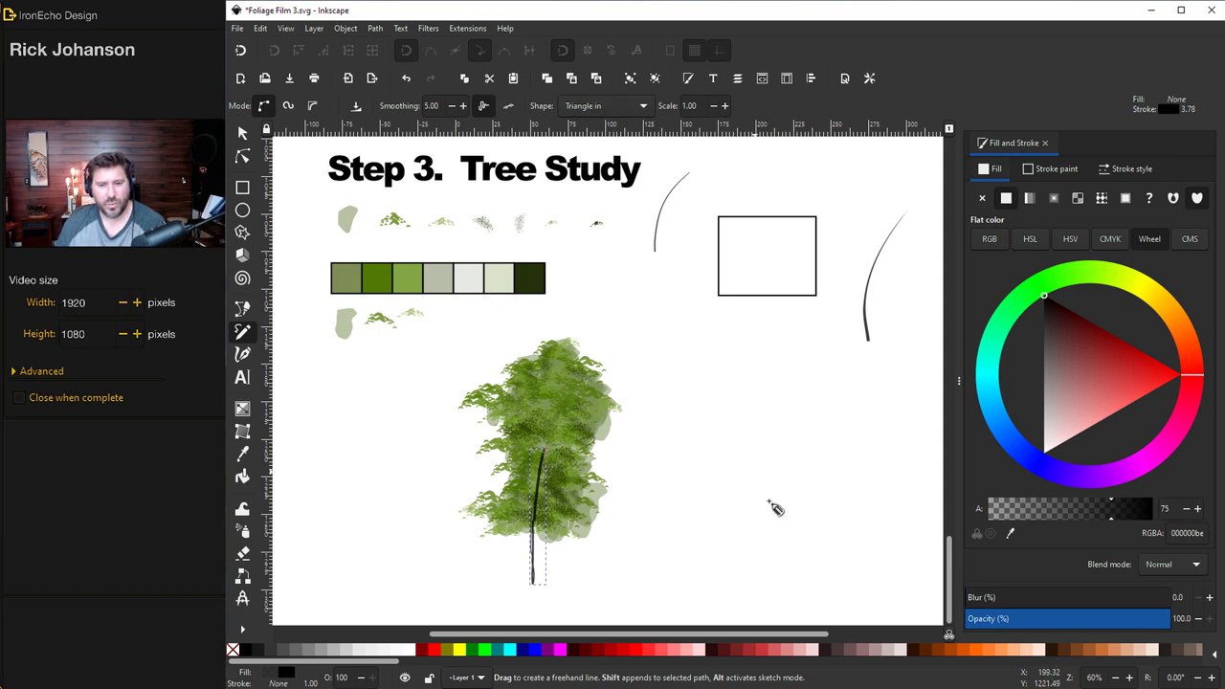
pyautogui.moveTo(778, 546)
pyautogui.mouseDown()
pyautogui.moveTo(778, 459)
pyautogui.moveTo(812, 337)
pyautogui.mouseUp()
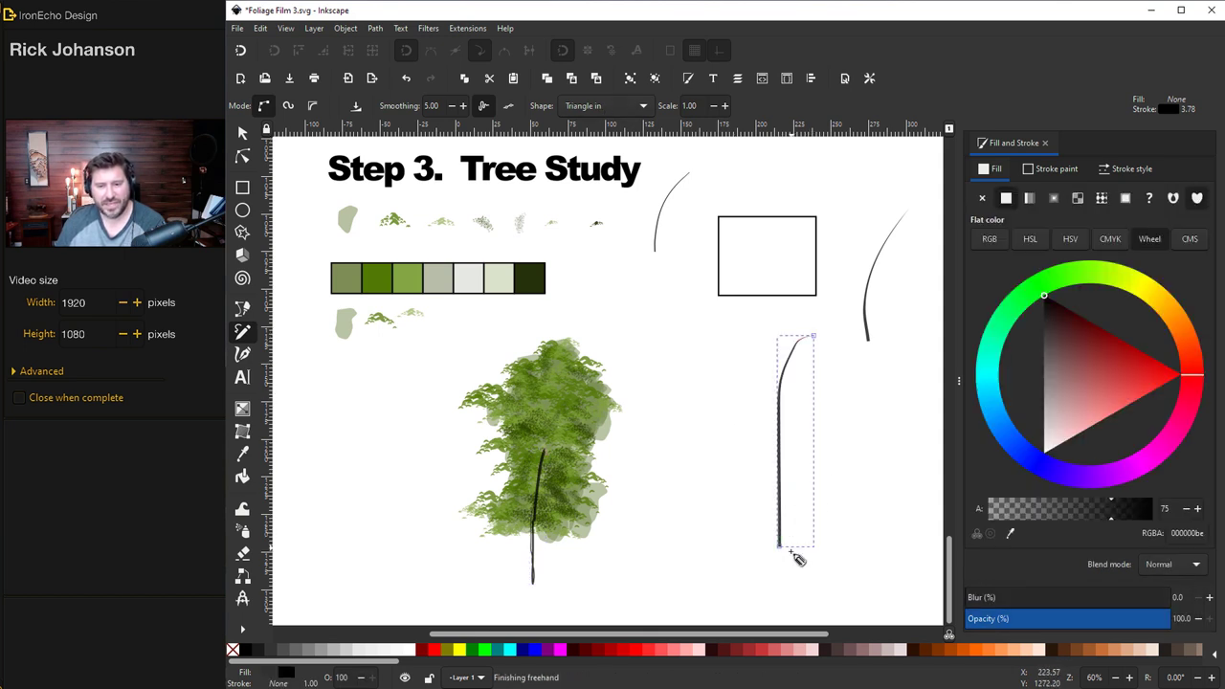
pyautogui.moveTo(698, 500); pyautogui.dragTo(773, 475)
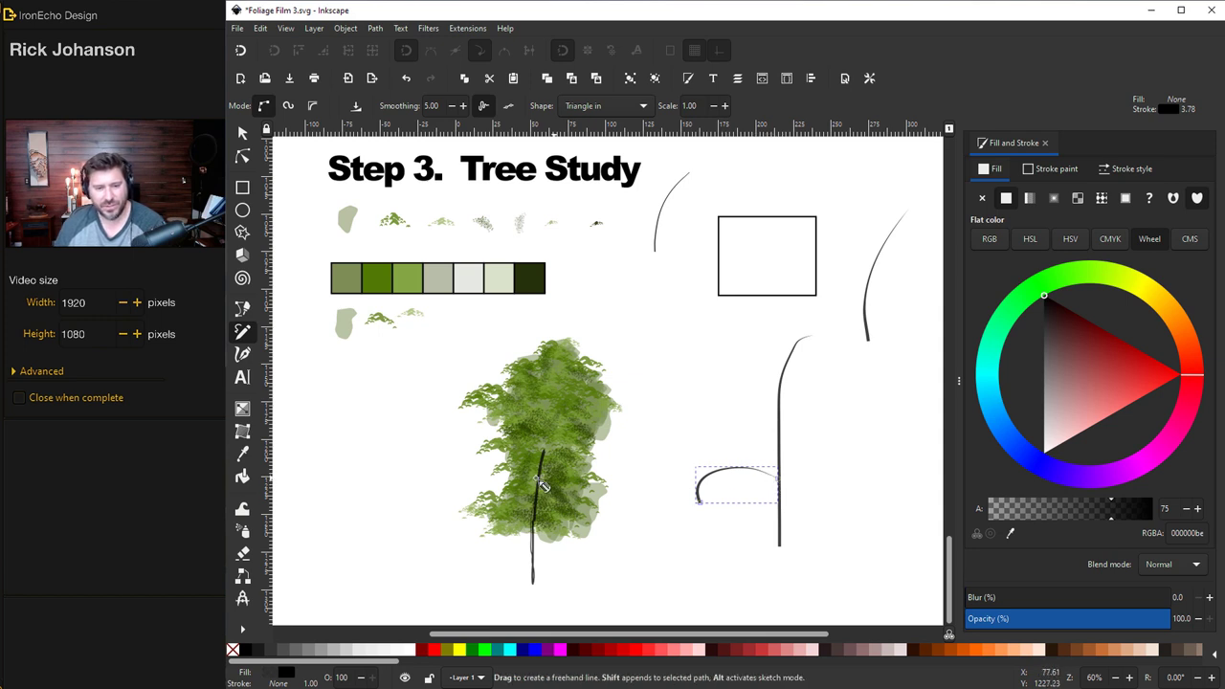
pyautogui.moveTo(544, 491)
pyautogui.mouseDown()
pyautogui.moveTo(564, 462)
pyautogui.moveTo(533, 497)
pyautogui.mouseUp()
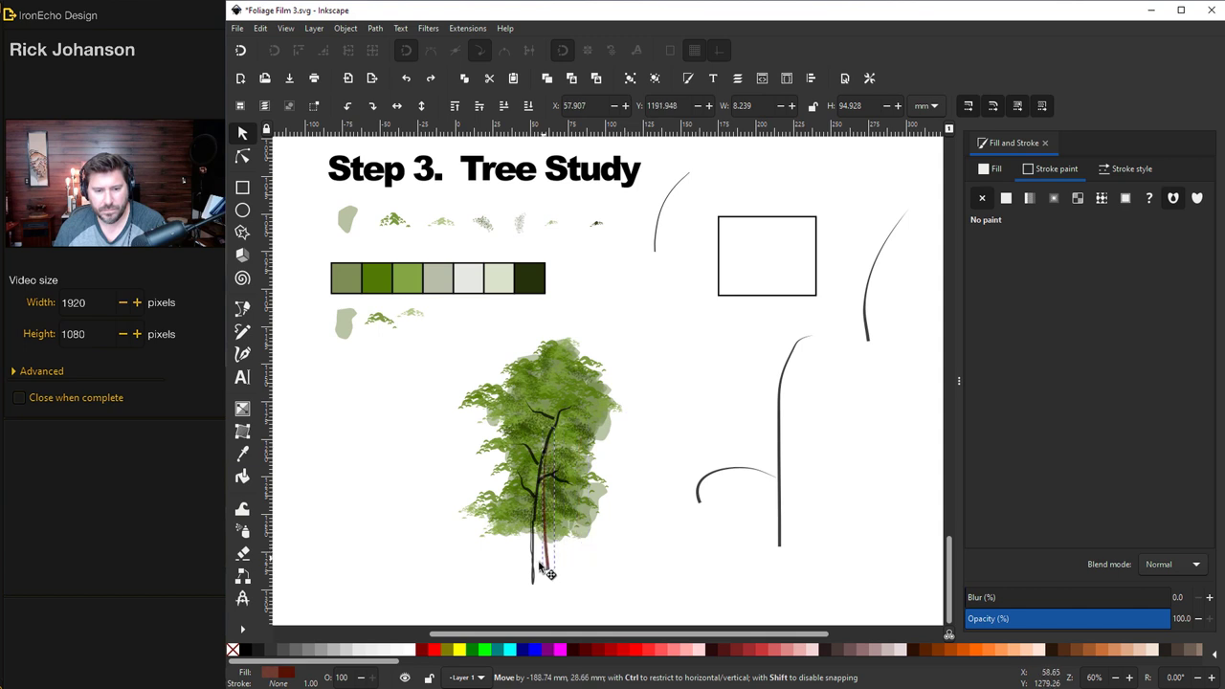
# Spray copies of the small foliage clump over the tree's middle branches
pyautogui.click(661, 522)
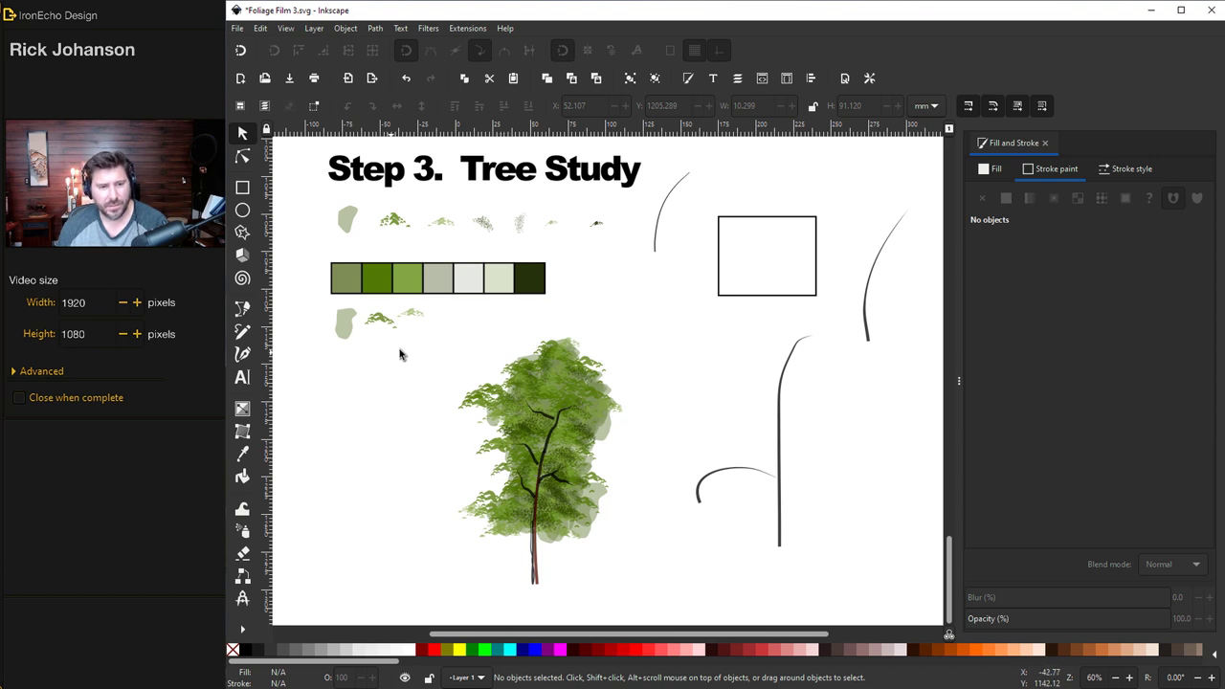
pyautogui.moveTo(408, 350); pyautogui.dragTo(354, 303)
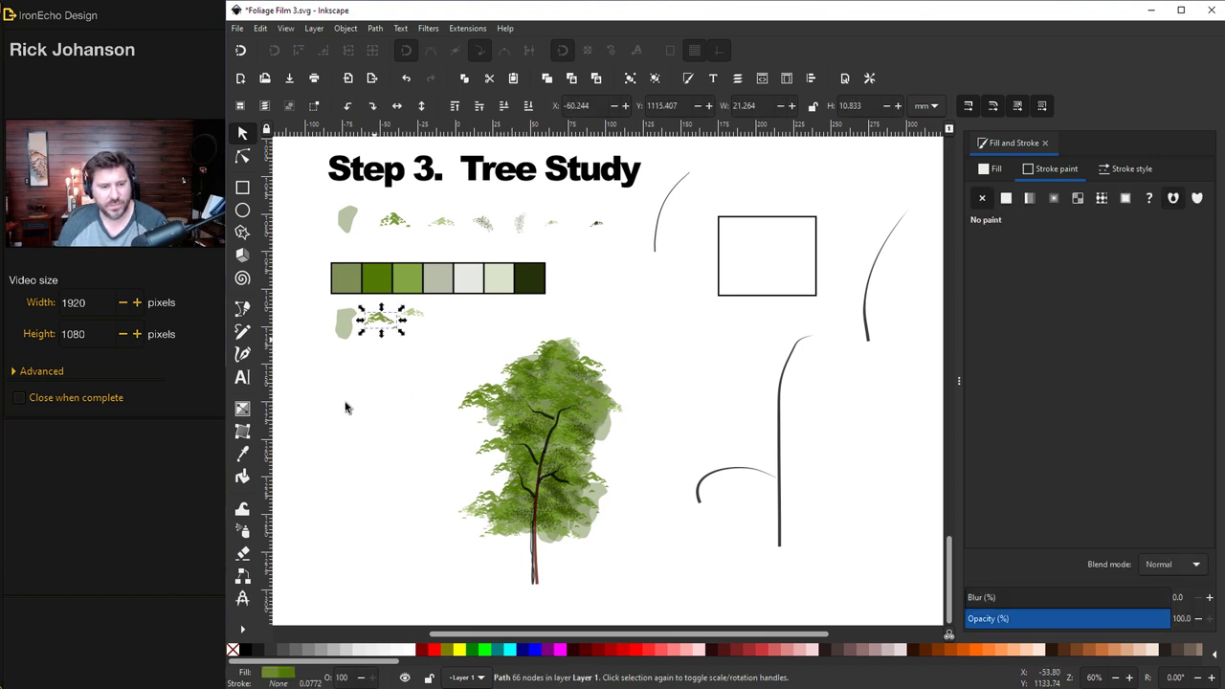
pyautogui.click(242, 531)
pyautogui.moveTo(553, 421)
pyautogui.mouseDown()
pyautogui.moveTo(549, 455)
pyautogui.moveTo(523, 445)
pyautogui.moveTo(555, 465)
pyautogui.moveTo(553, 497)
pyautogui.mouseUp()
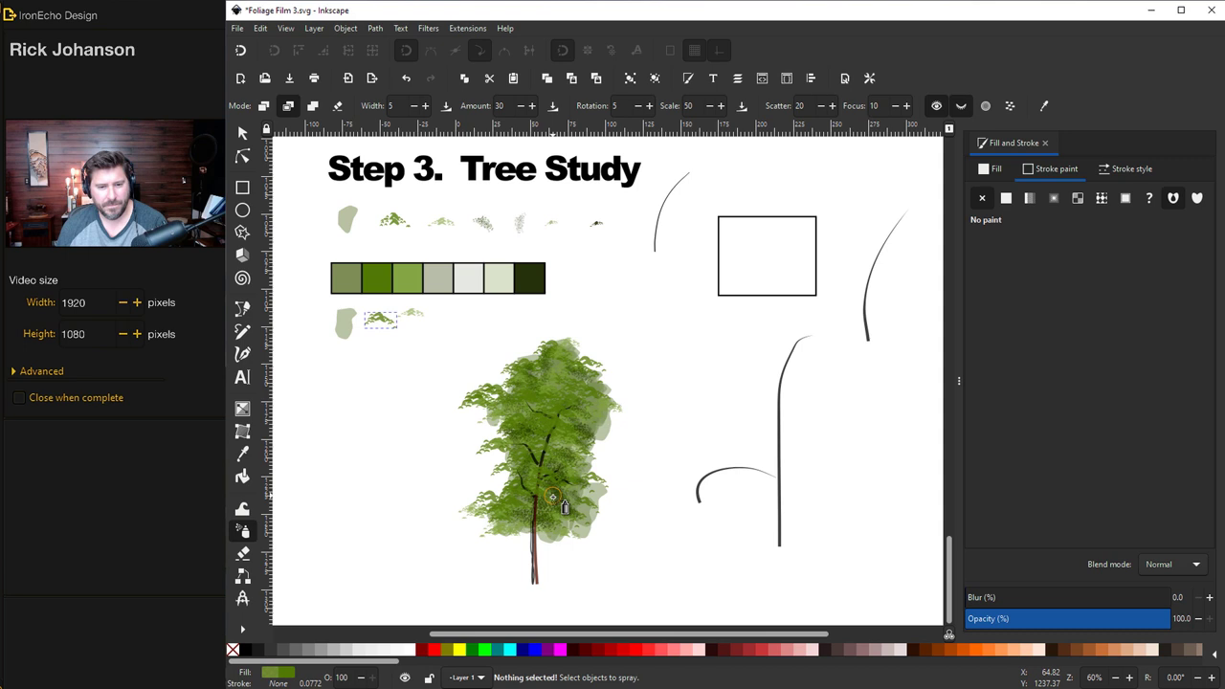
# Spray the lighter top-row foliage brush over the canopy as pale highlights
pyautogui.press('s')
pyautogui.click(243, 533)
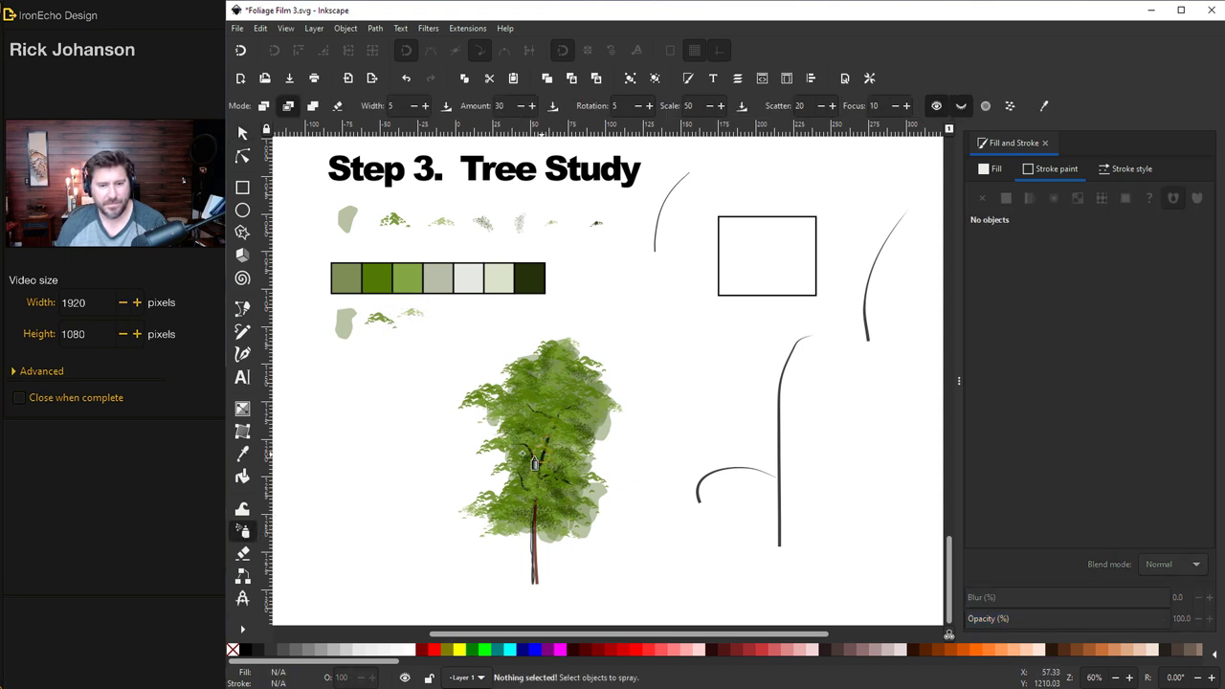
pyautogui.press('s')
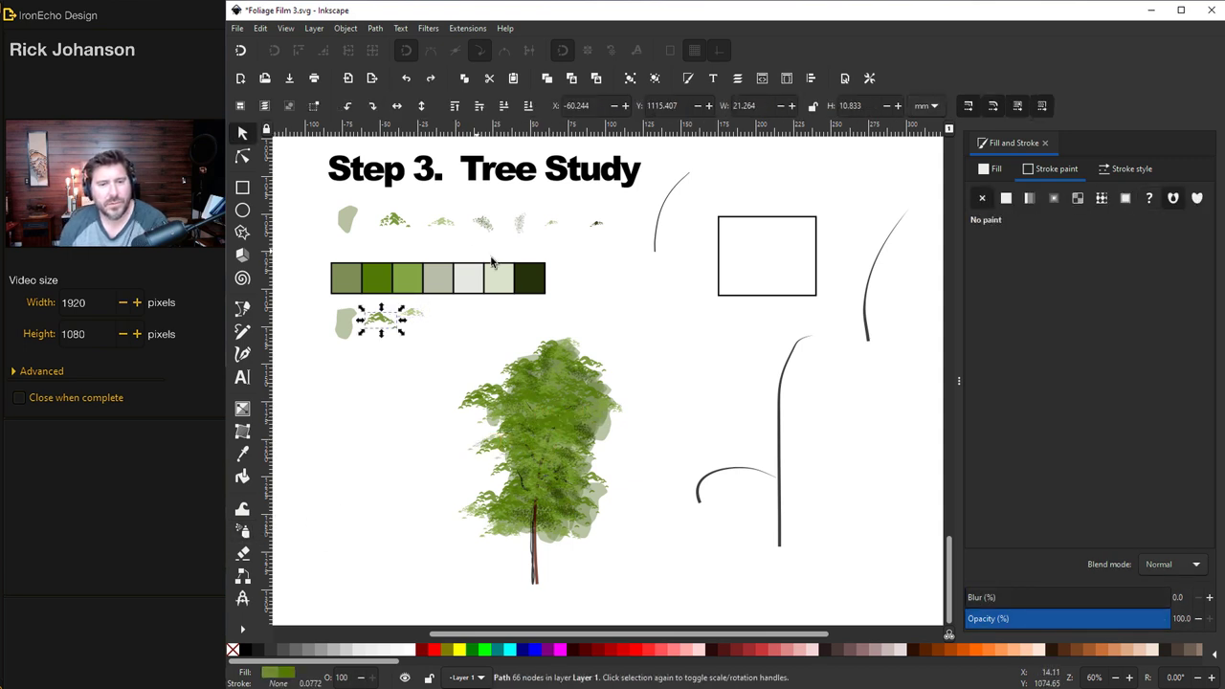
pyautogui.click(551, 225)
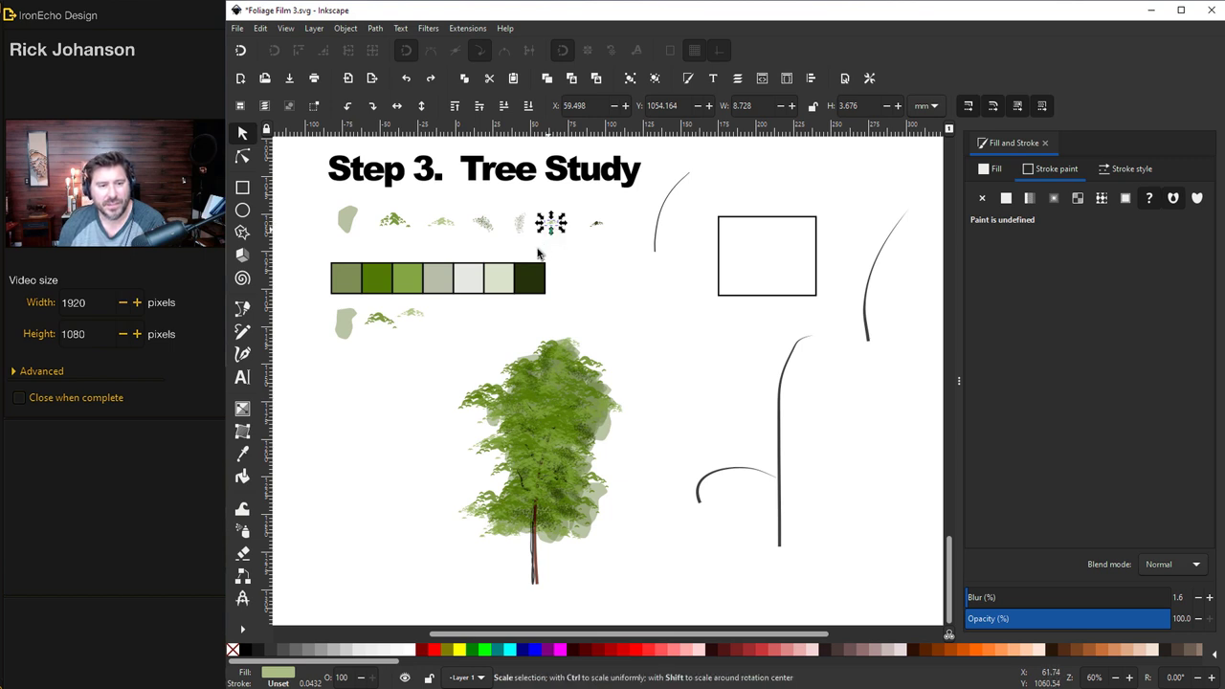
pyautogui.press('a')
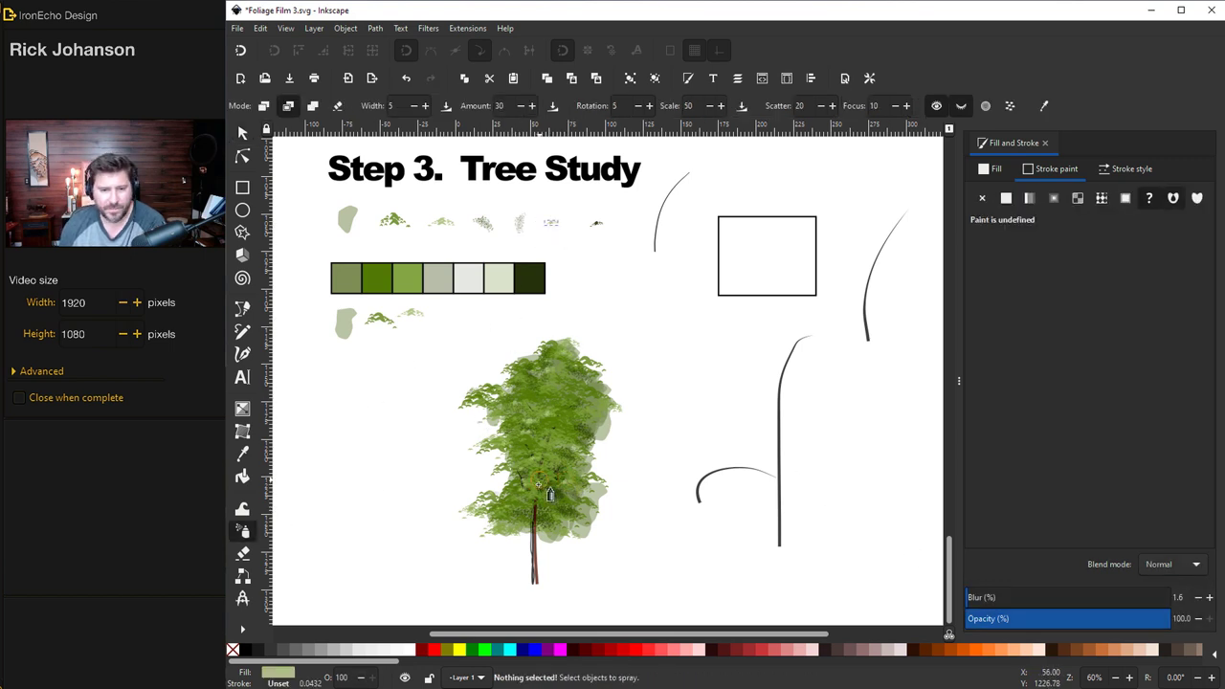
pyautogui.press('Escape')
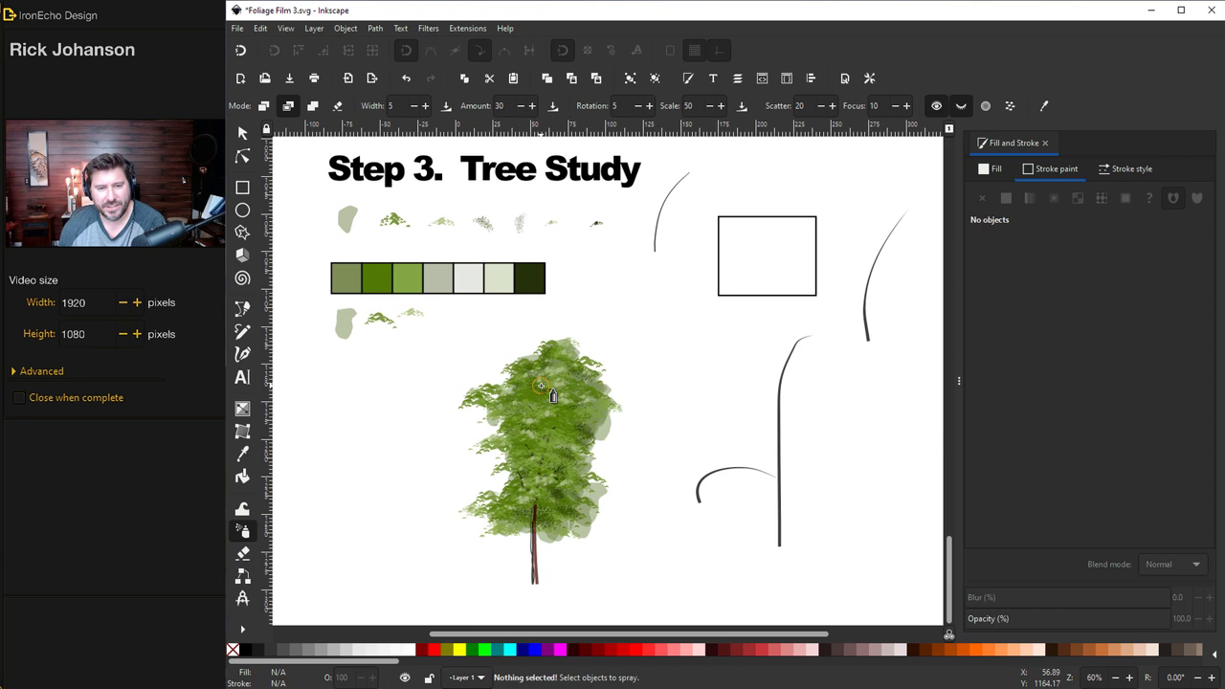
# Select the small dark foliage brush at the end of the top row
pyautogui.press('s')
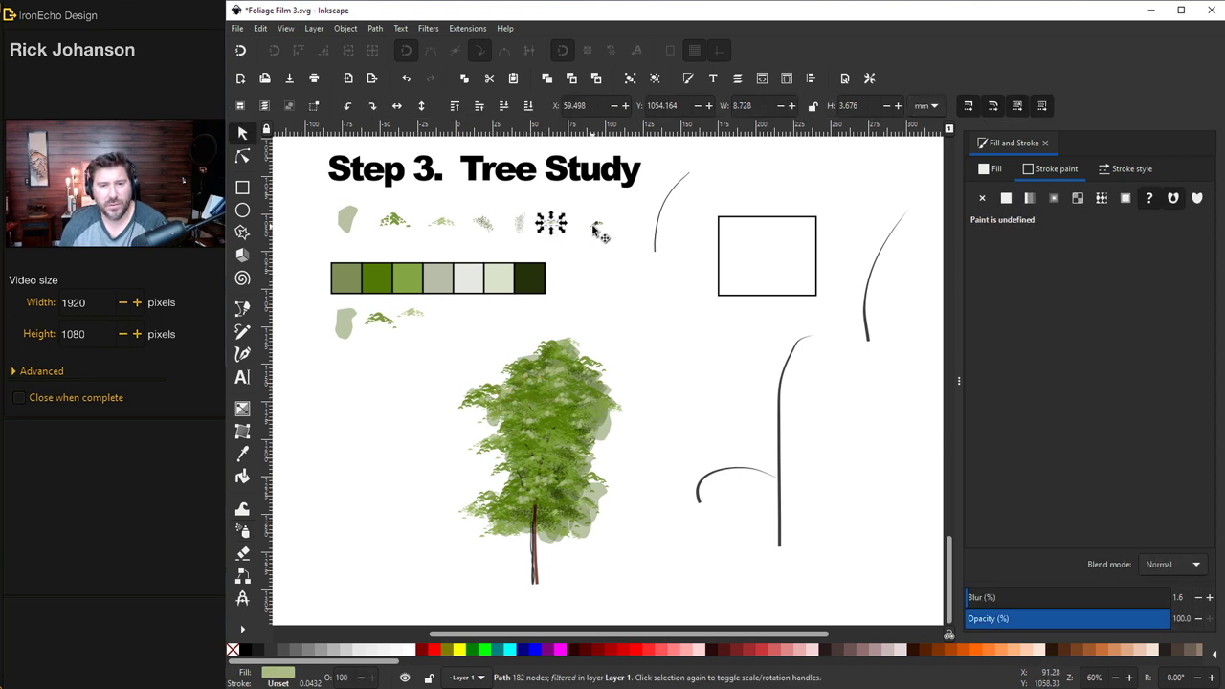
pyautogui.moveTo(597, 232); pyautogui.dragTo(603, 234)
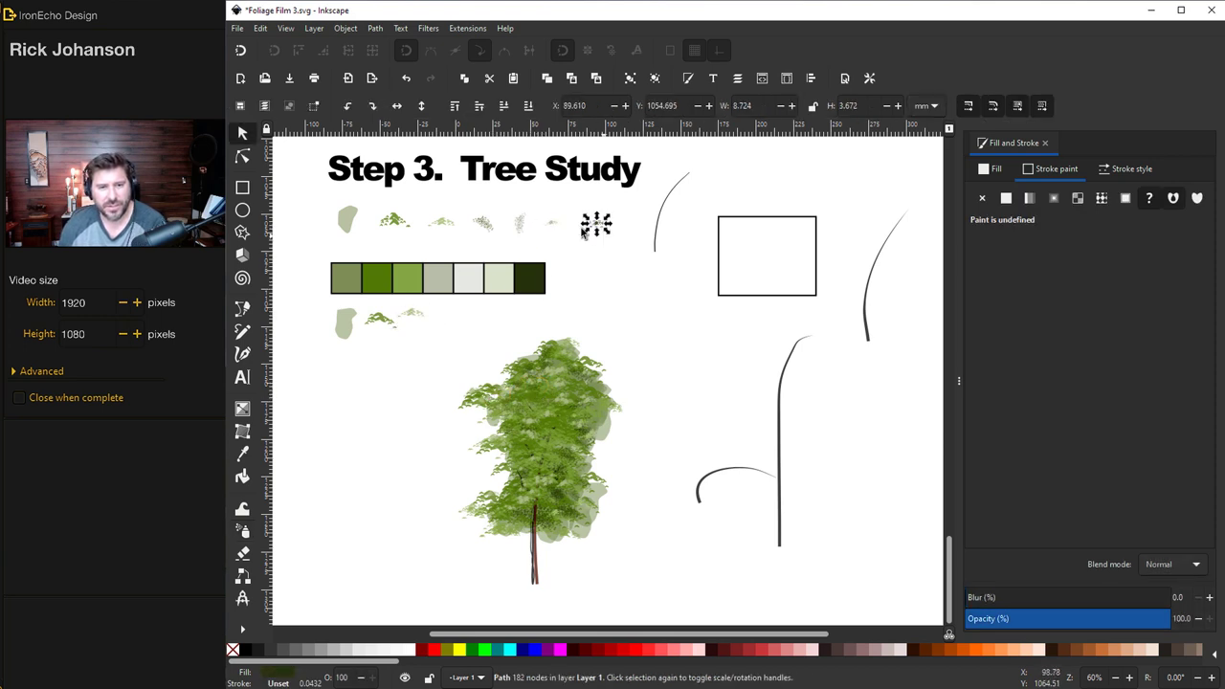
pyautogui.press('a')
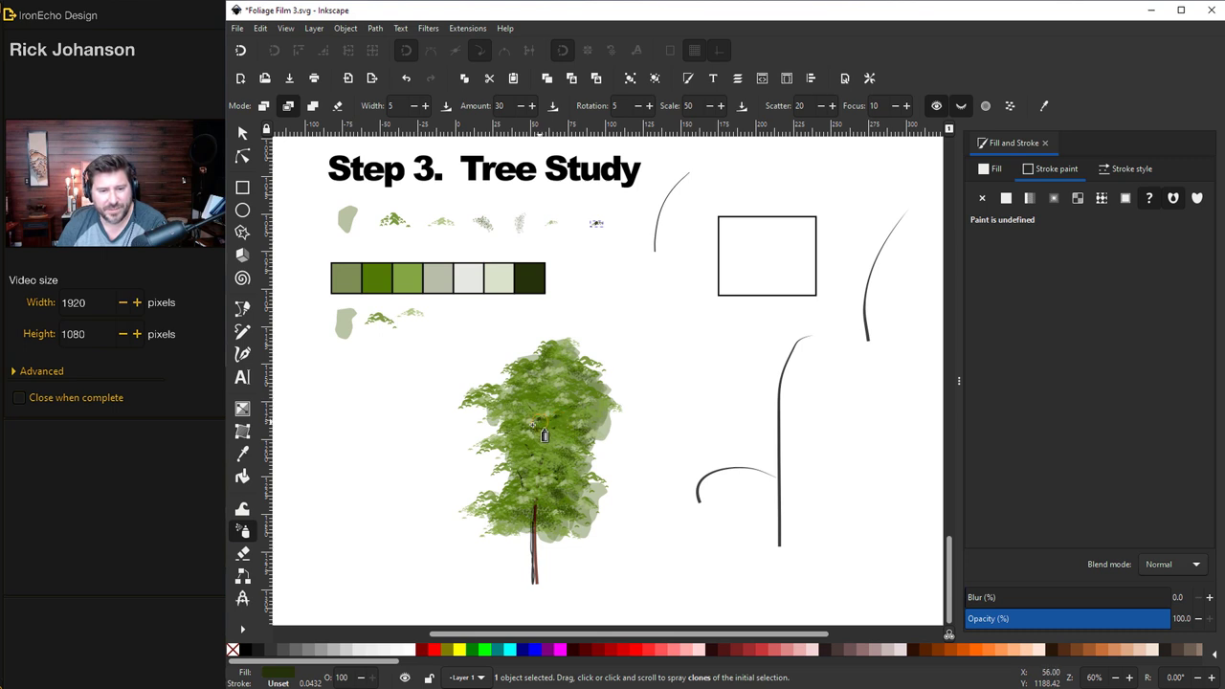
pyautogui.press('Escape')
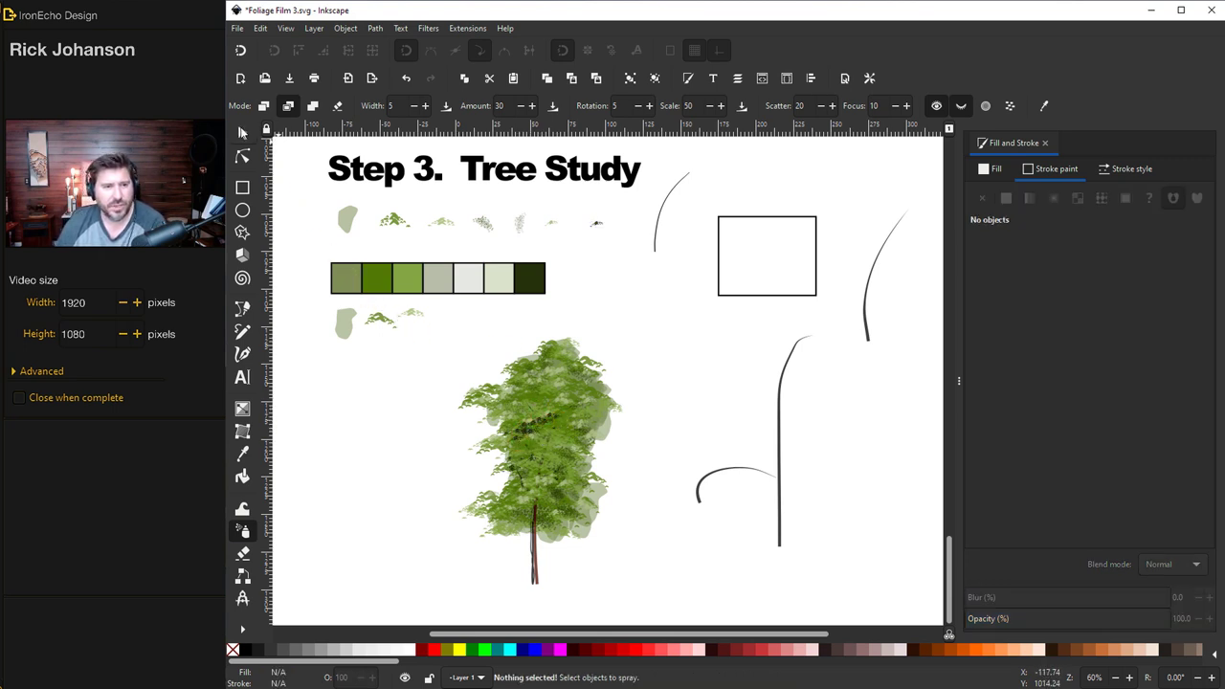
pyautogui.click(242, 133)
pyautogui.click(596, 223)
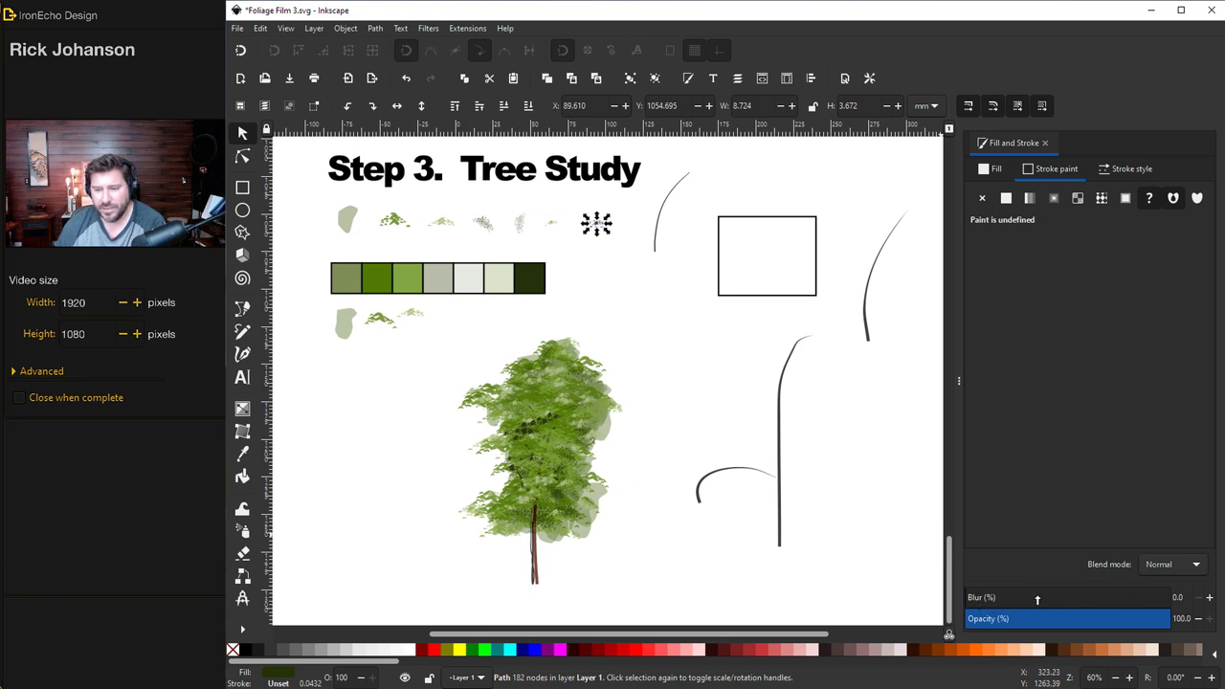
# Blur the dark brush to about 2.2% and spray it into the lower canopy
pyautogui.moveTo(970, 597); pyautogui.dragTo(972, 599)
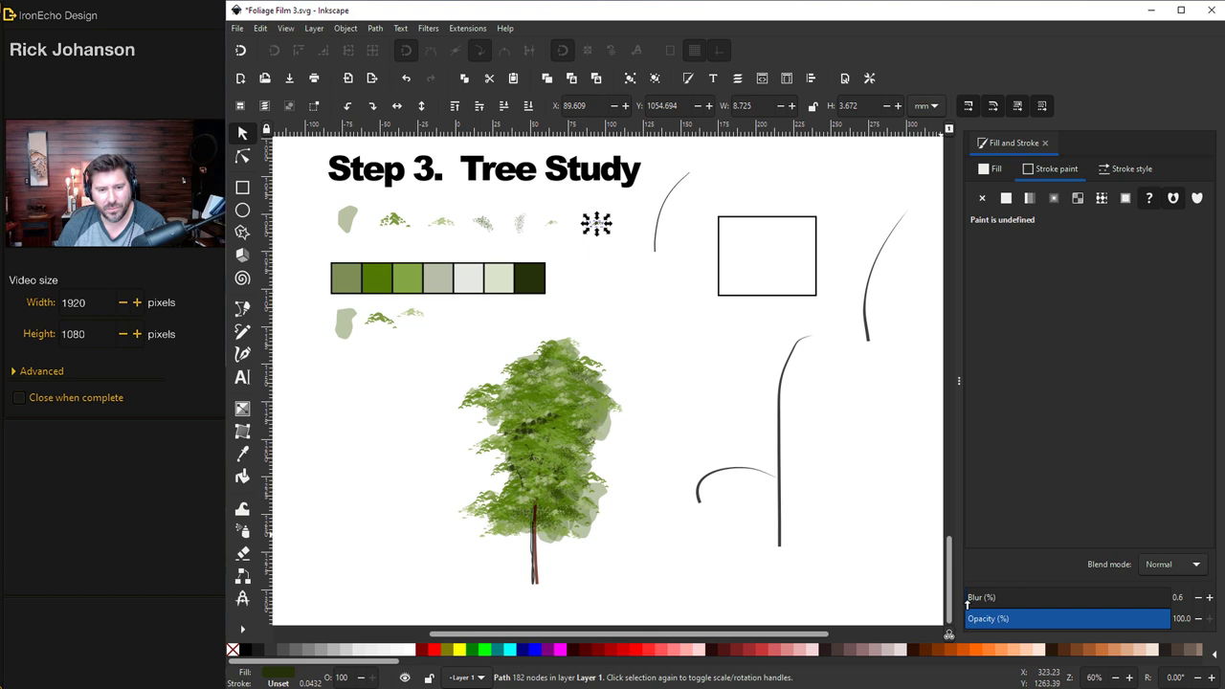
pyautogui.moveTo(968, 600); pyautogui.dragTo(1060, 601)
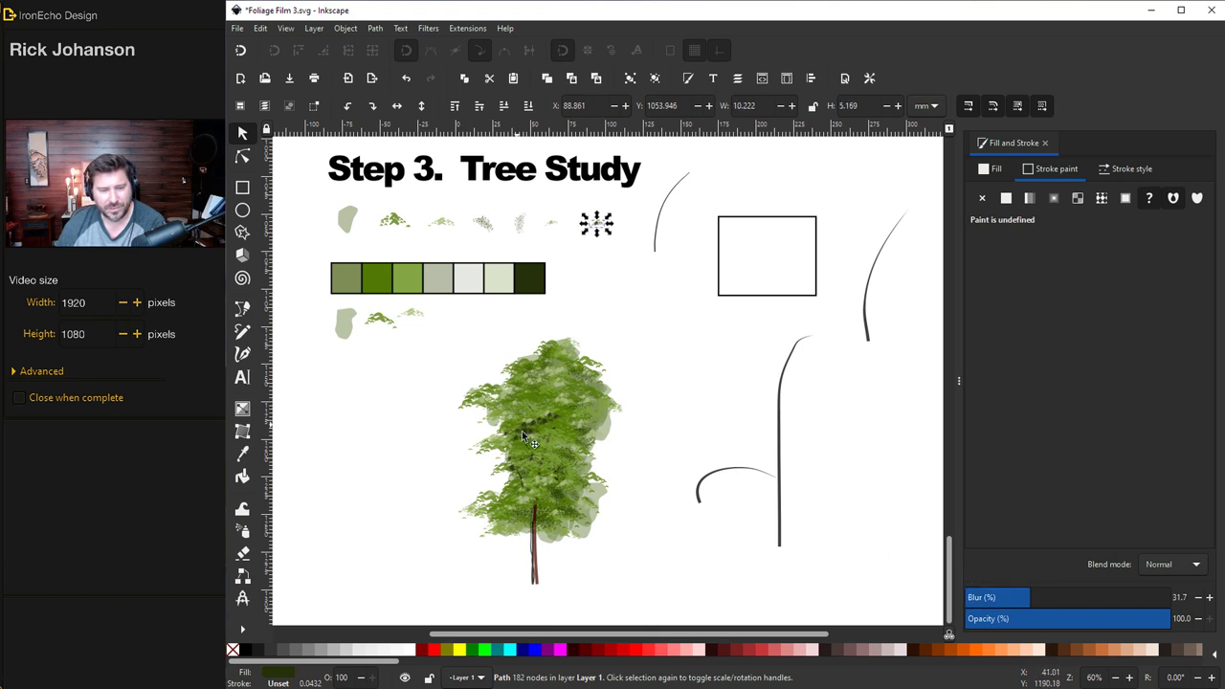
pyautogui.click(971, 601)
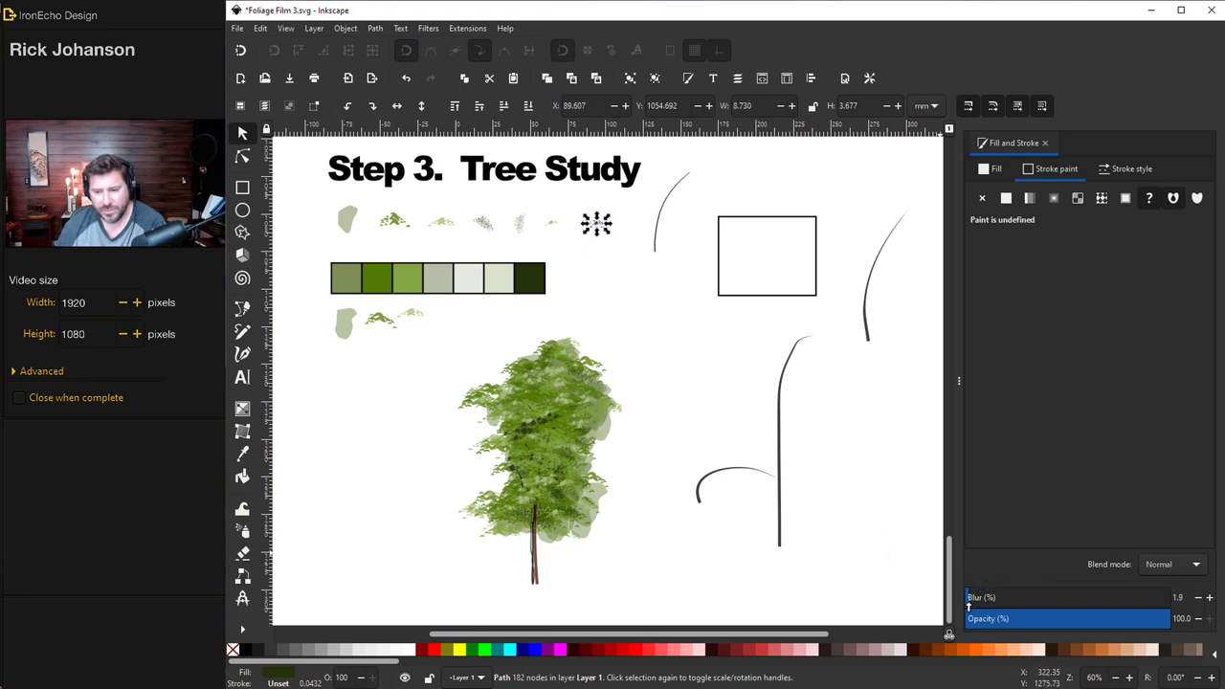
pyautogui.press('p')
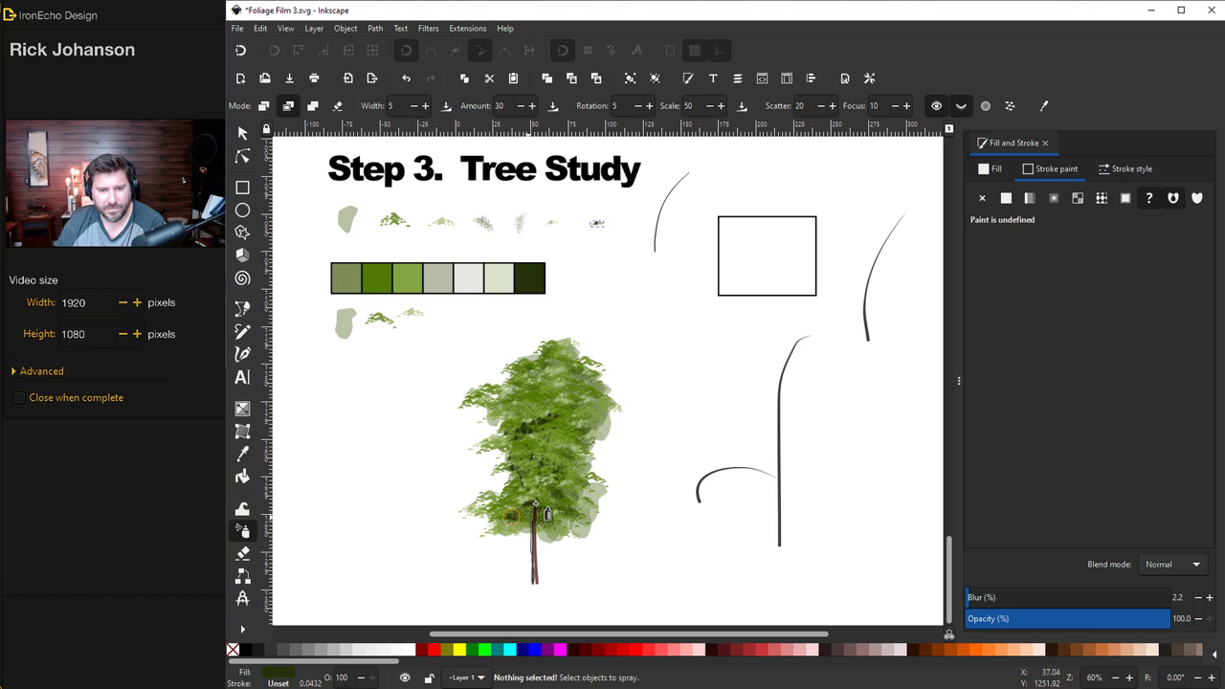
pyautogui.press('Escape')
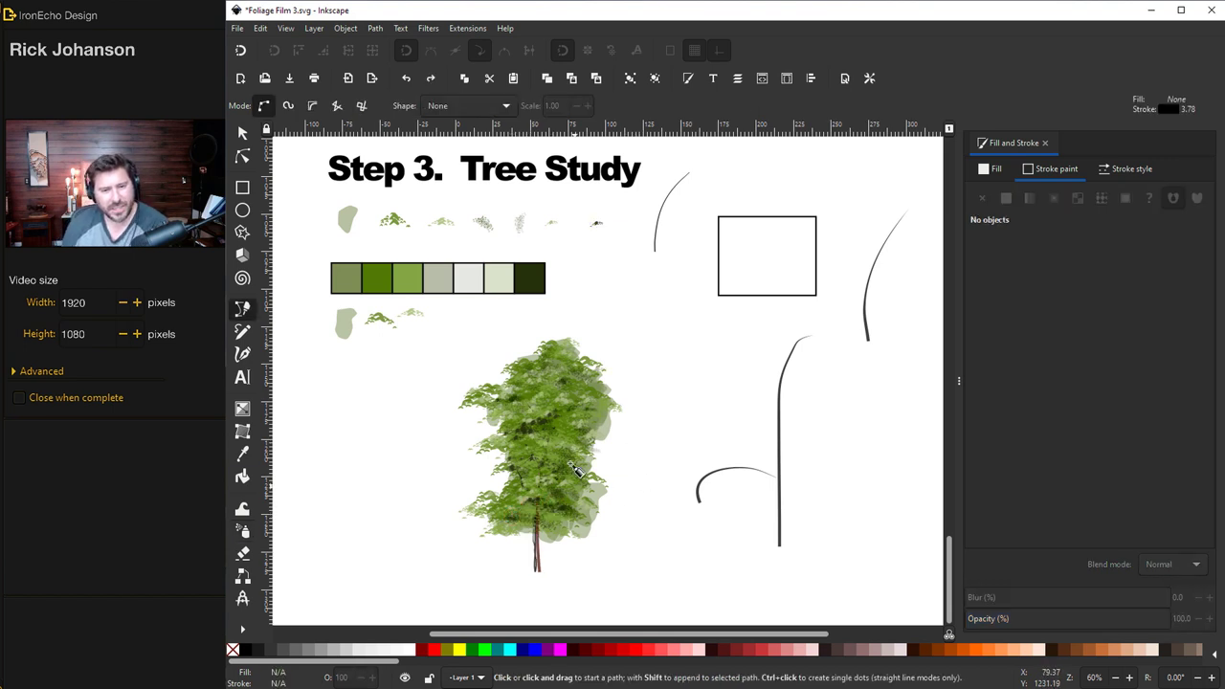
pyautogui.click(243, 308)
# Draw a closed shading shape on the tree, filled black with no stroke and about 57.7 opacity
pyautogui.click(575, 503)
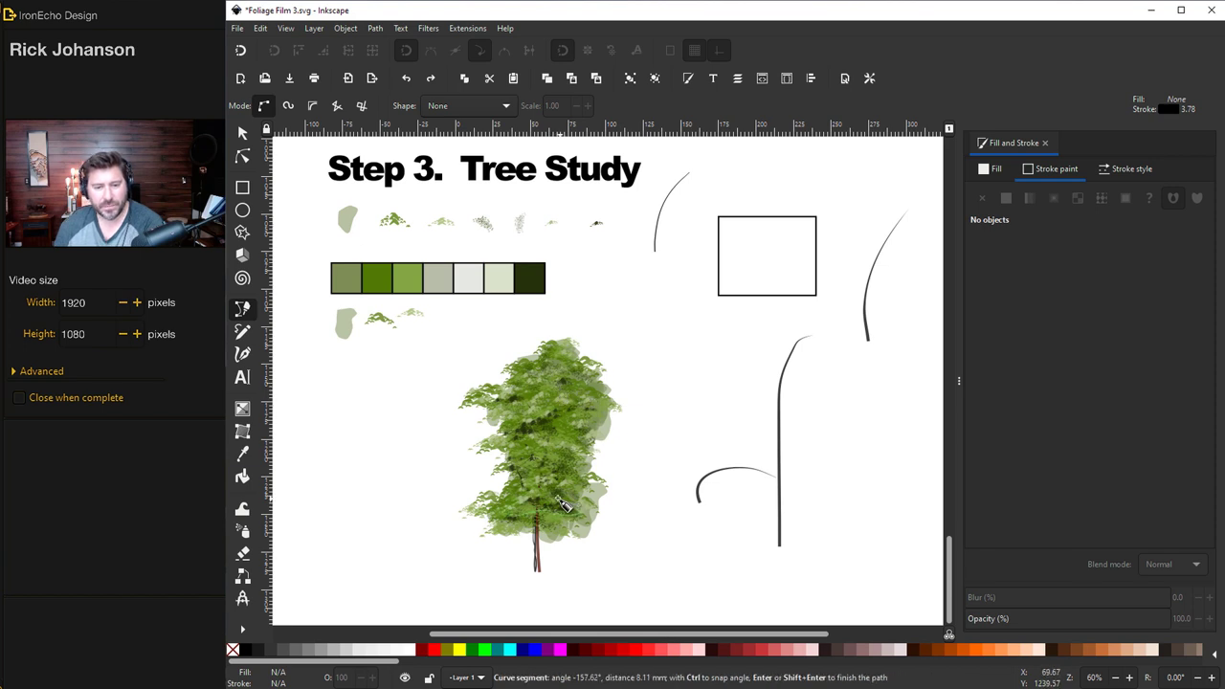
pyautogui.click(570, 469)
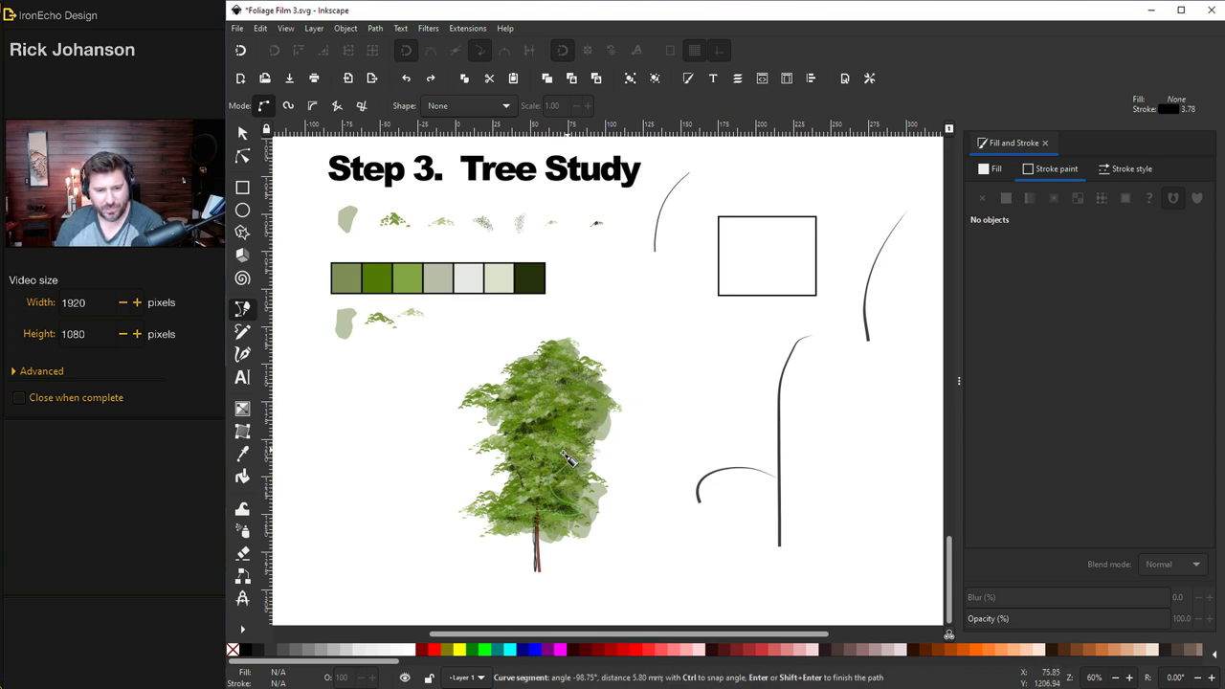
pyautogui.click(546, 478)
pyautogui.click(503, 507)
pyautogui.click(574, 502)
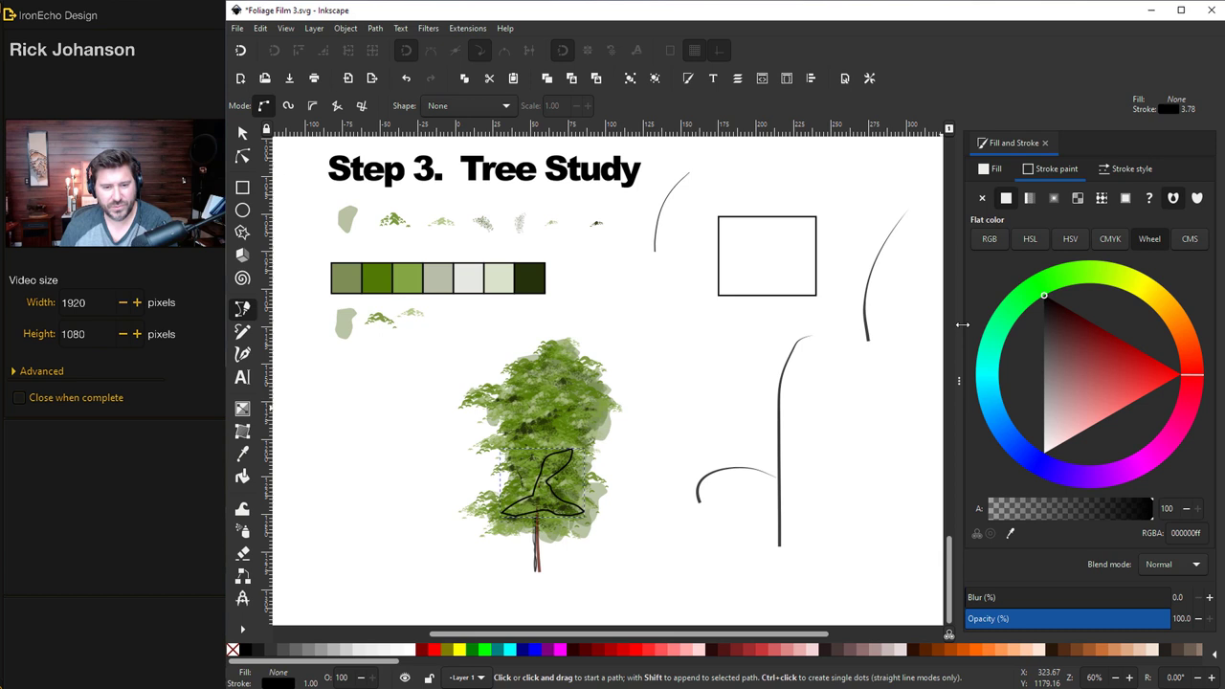
pyautogui.click(1008, 200)
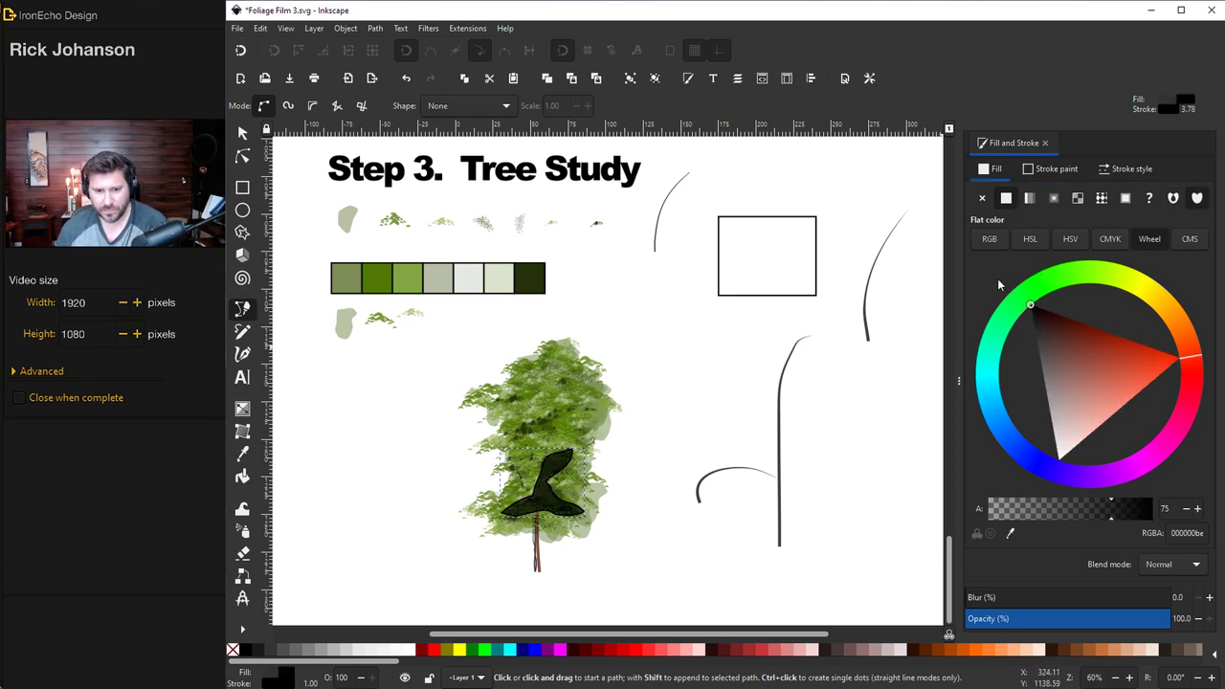
pyautogui.click(1051, 169)
pyautogui.click(981, 198)
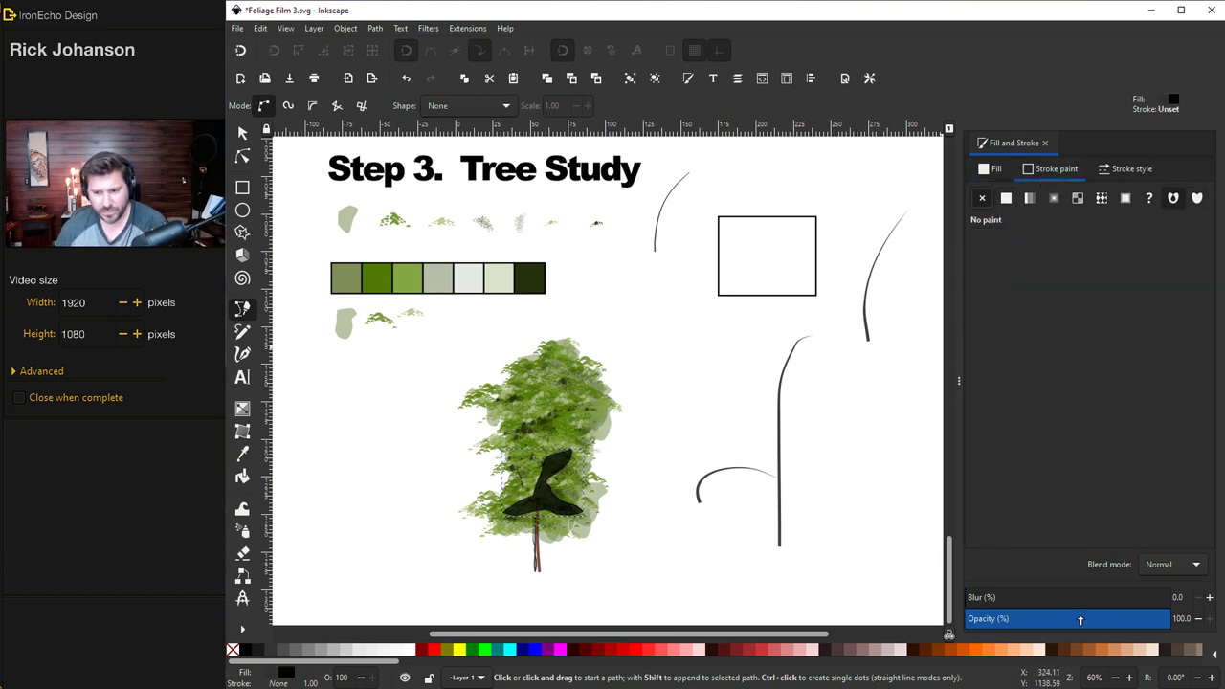
pyautogui.moveTo(1086, 623)
pyautogui.mouseDown()
pyautogui.moveTo(992, 601)
pyautogui.moveTo(1050, 601)
pyautogui.mouseUp()
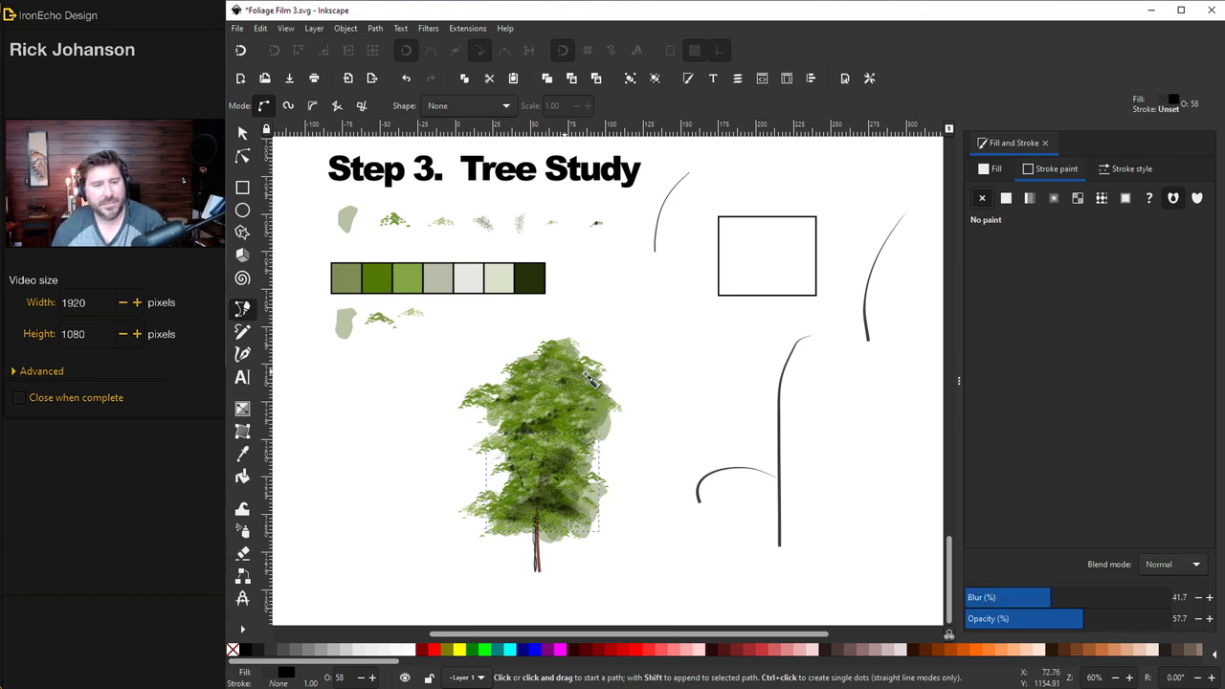
# Add a shadow shape down to the tree base, blur it about 25.6, and scribble a calligraphic ground shadow
pyautogui.click(559, 350)
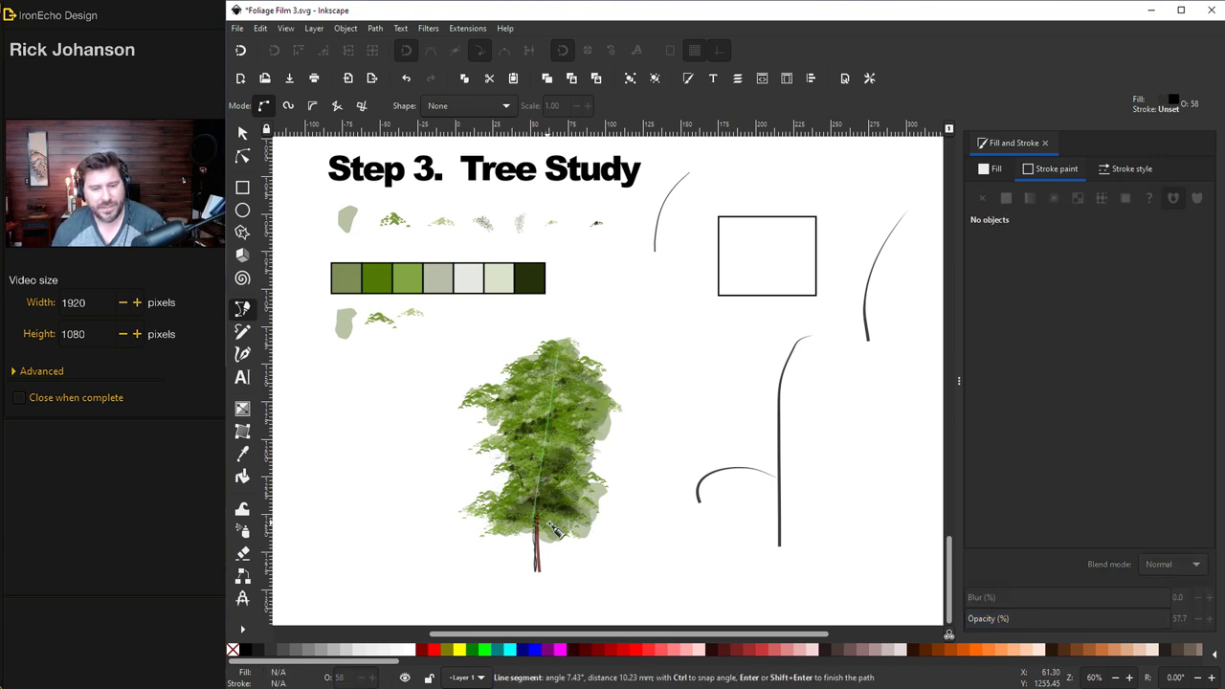
pyautogui.moveTo(546, 525); pyautogui.dragTo(598, 421)
pyautogui.press('Return')
pyautogui.moveTo(989, 597); pyautogui.dragTo(1024, 605)
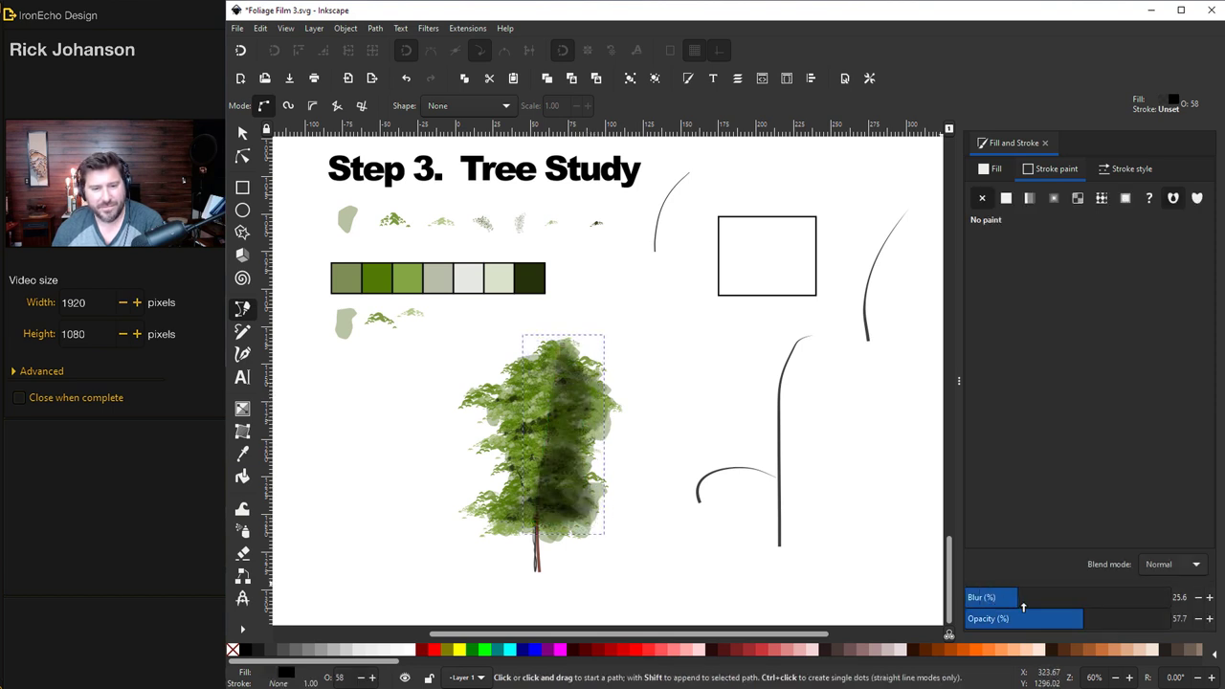
pyautogui.press('c')
pyautogui.moveTo(529, 568)
pyautogui.mouseDown()
pyautogui.moveTo(700, 567)
pyautogui.moveTo(539, 551)
pyautogui.mouseUp()
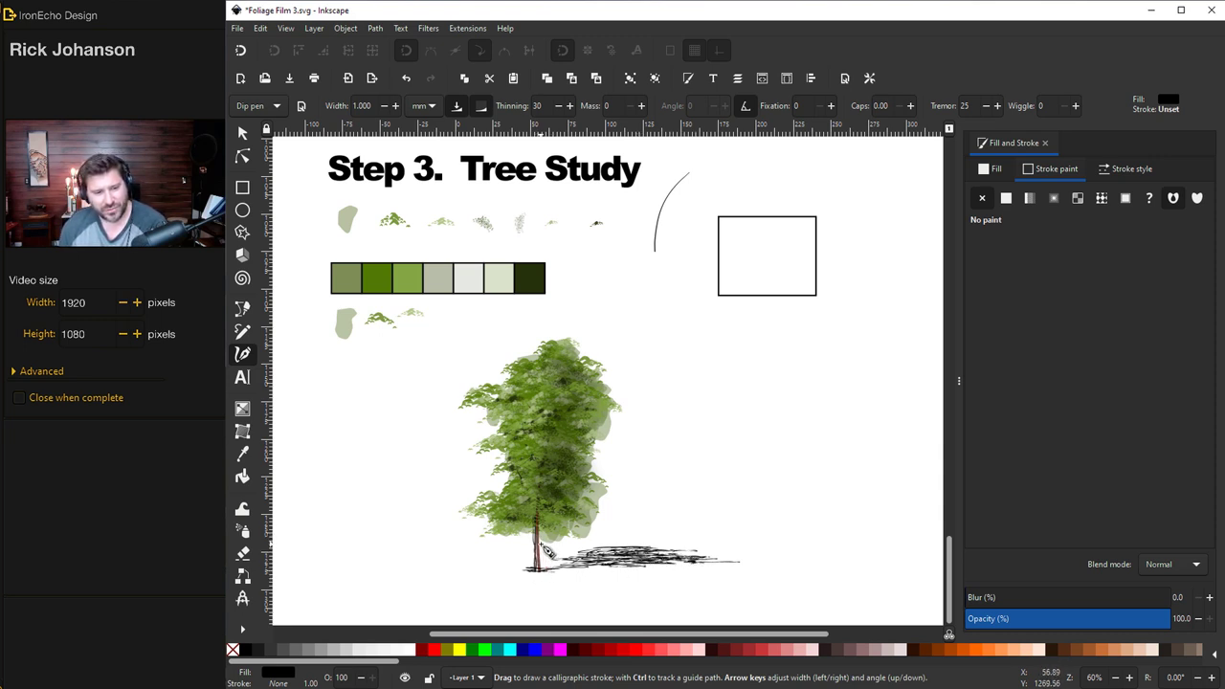
# Paint a brown calligraphic trunk stroke, then olive-yellow grass strokes at the trunk base
pyautogui.moveTo(536, 541); pyautogui.dragTo(539, 569)
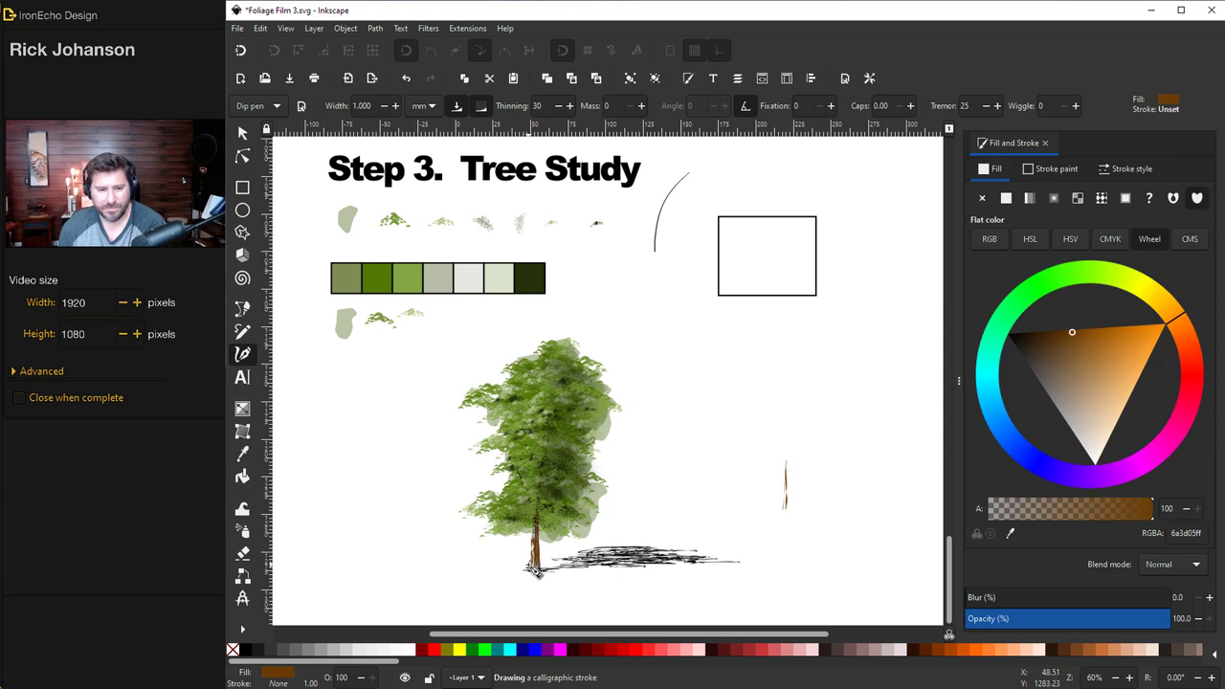
pyautogui.moveTo(1156, 309); pyautogui.dragTo(1150, 303)
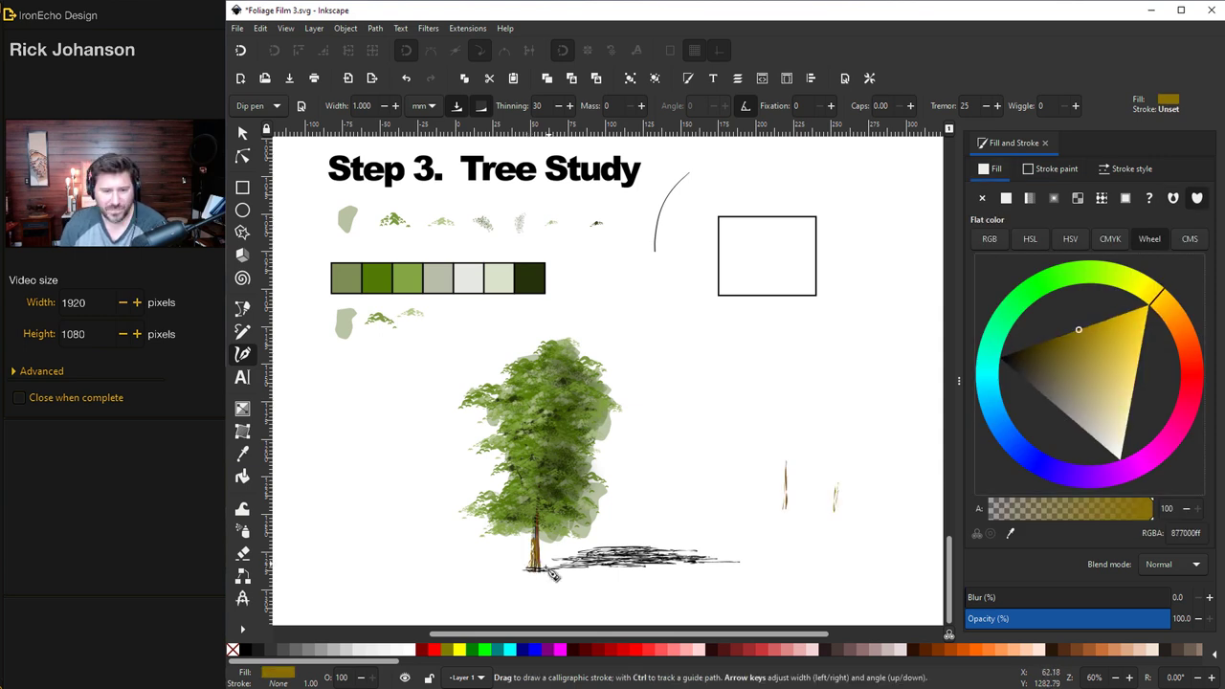
pyautogui.moveTo(554, 563); pyautogui.dragTo(534, 574)
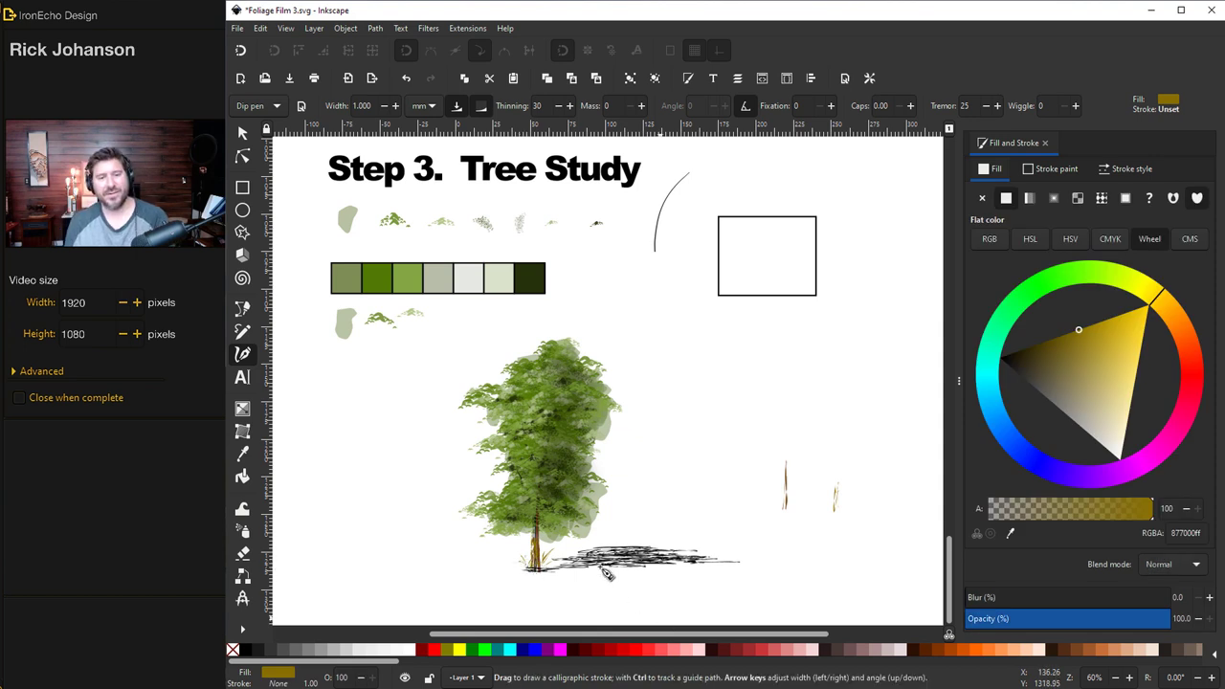
# Delete the two stray test strokes and the small light-green foliage sample, then save
pyautogui.press('s')
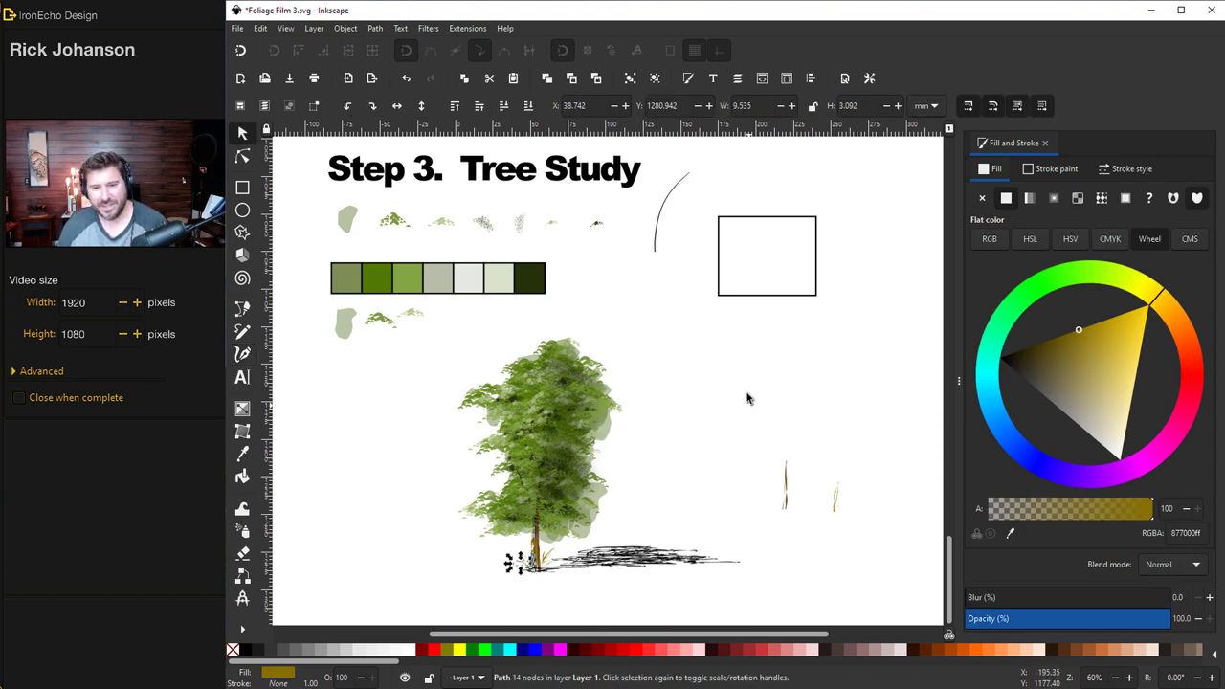
pyautogui.moveTo(748, 387); pyautogui.dragTo(846, 538)
pyautogui.press('Delete')
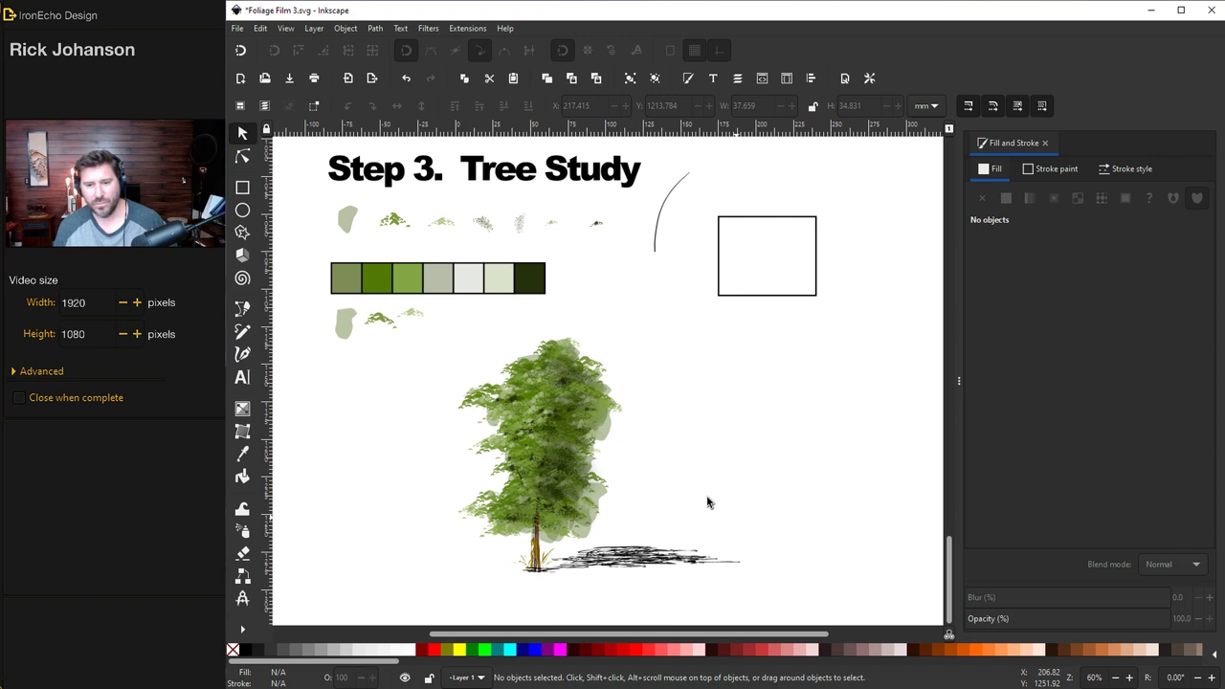
pyautogui.click(426, 322)
pyautogui.press('Delete')
pyautogui.hotkey('ctrl', 's')
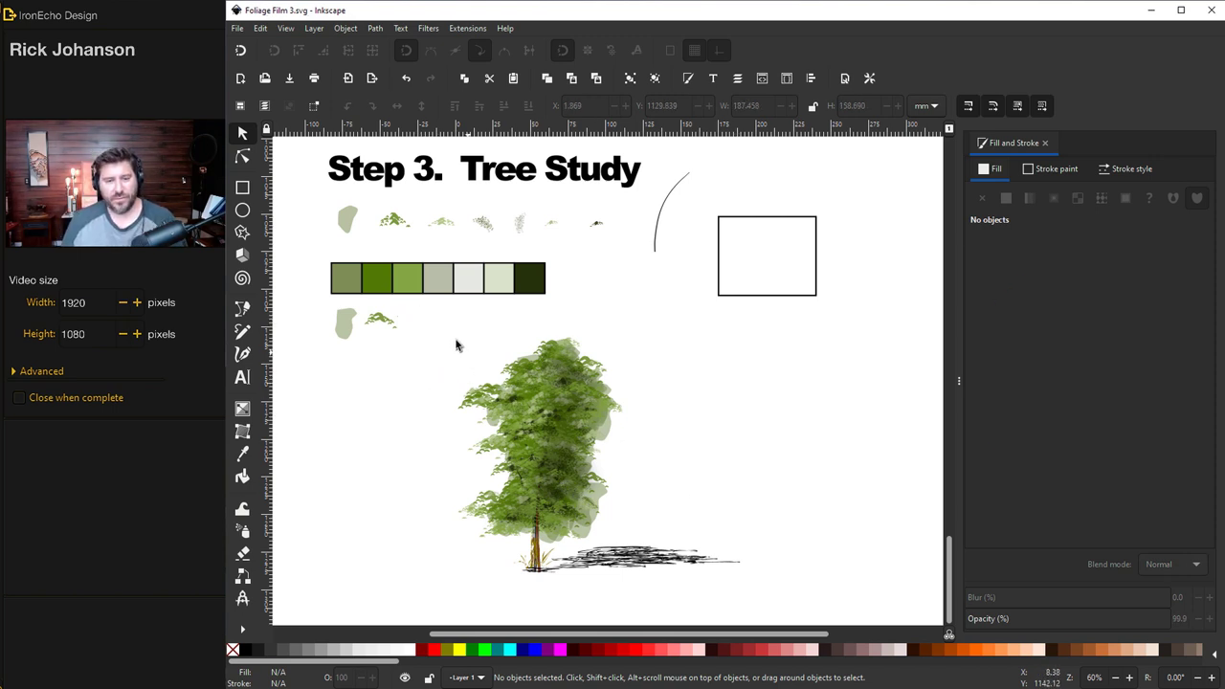
# Clone the whole tree with its shadow, place the clone right of the original, and save
pyautogui.moveTo(428, 314); pyautogui.dragTo(477, 360)
pyautogui.moveTo(709, 561); pyautogui.dragTo(800, 609)
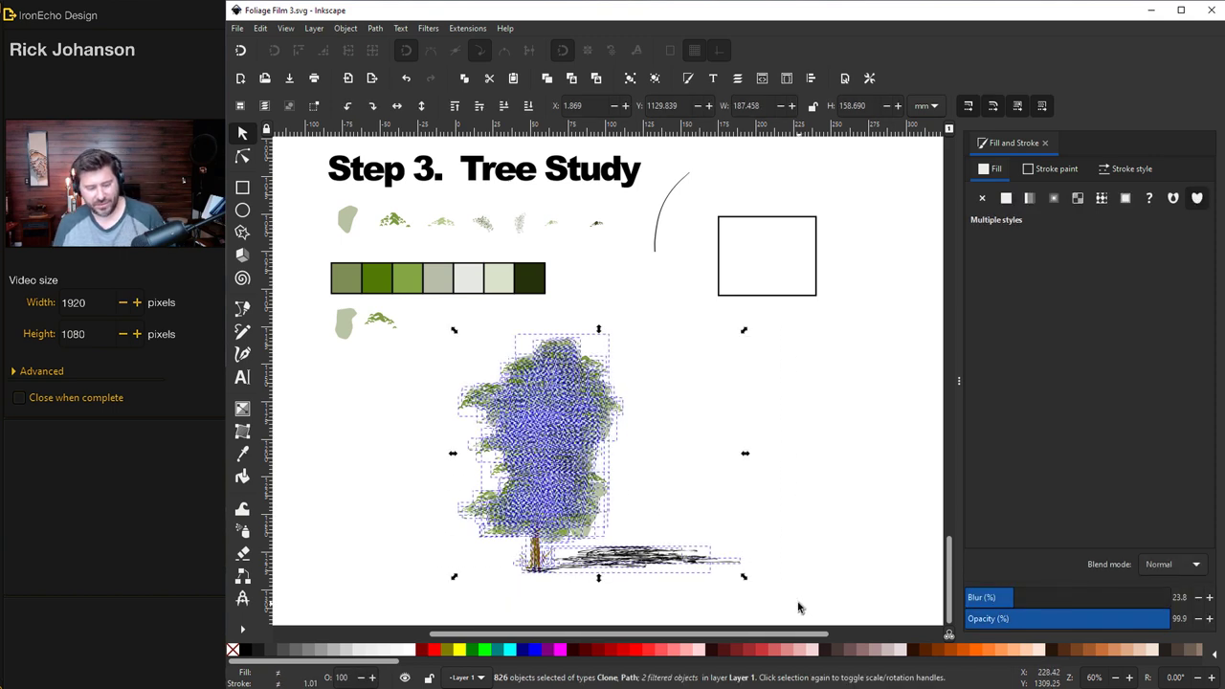
pyautogui.press('ctrl')
pyautogui.hotkey('ctrl', 'd')
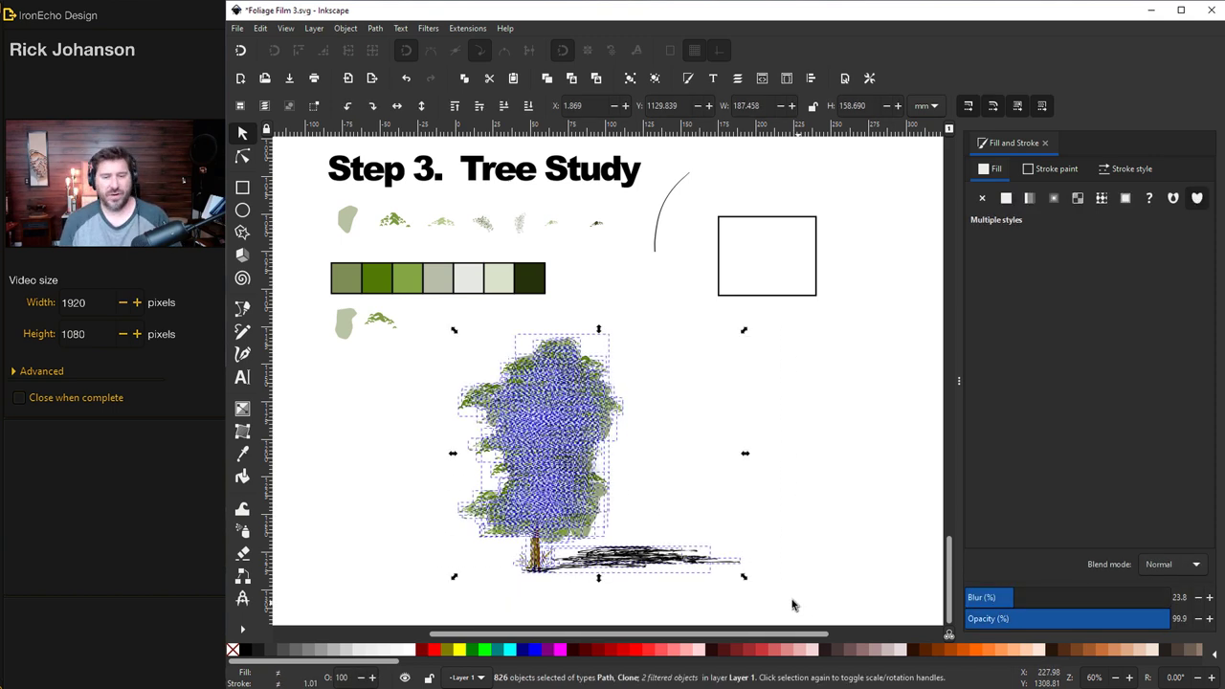
pyautogui.moveTo(464, 486); pyautogui.dragTo(702, 486)
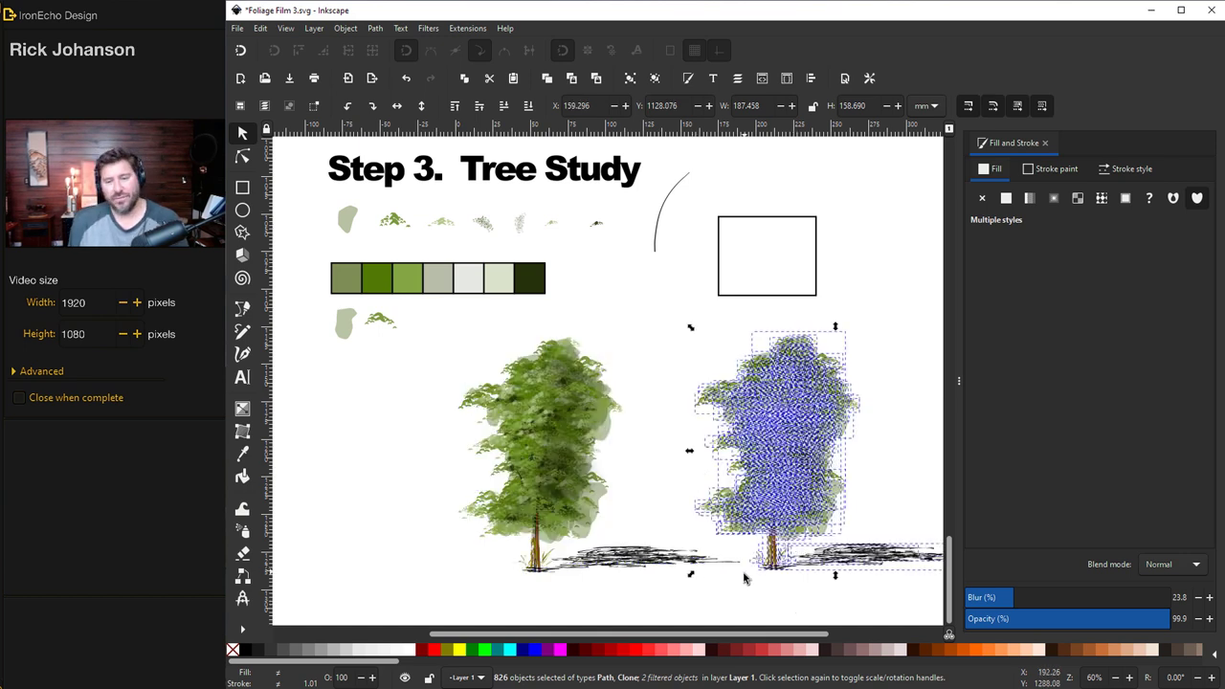
pyautogui.click(673, 476)
pyautogui.moveTo(725, 634); pyautogui.dragTo(747, 634)
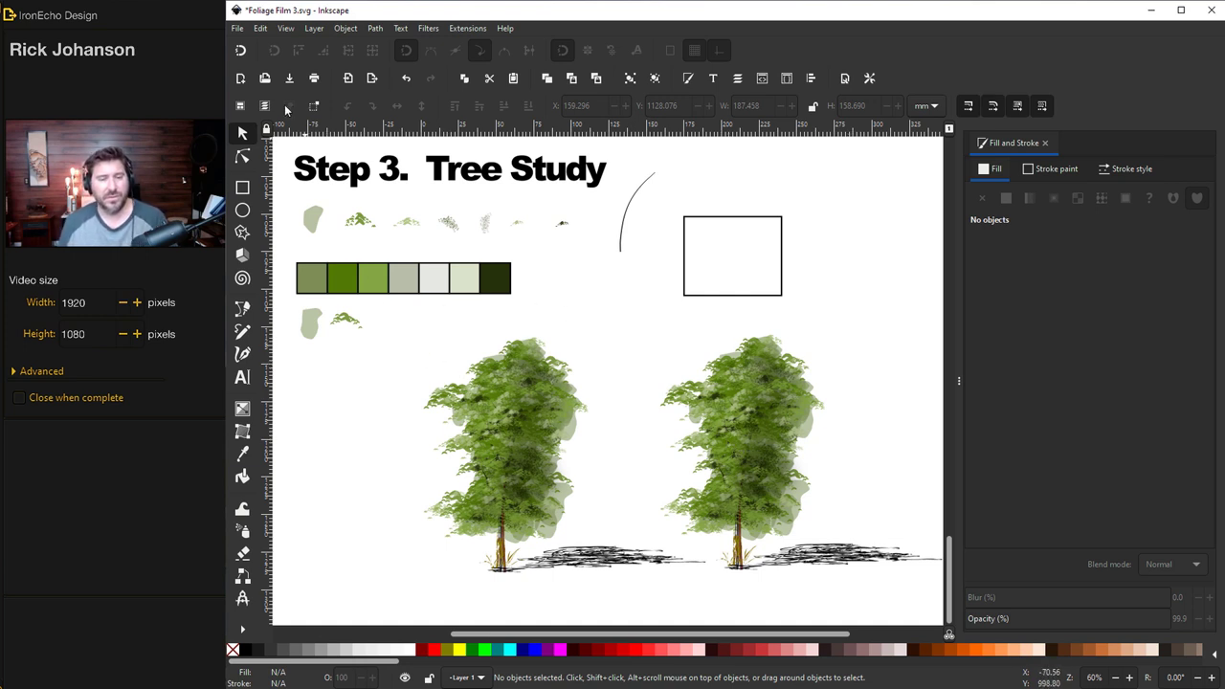
pyautogui.hotkey('ctrl', 's')
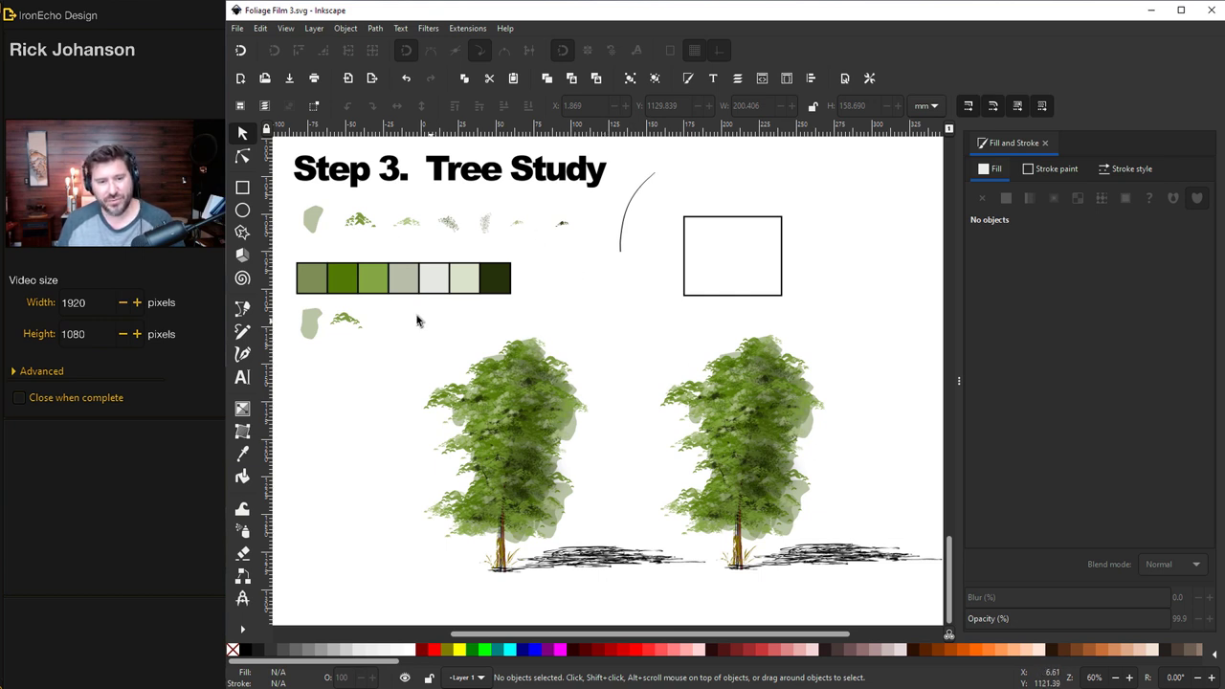
# Group the left tree's parts, convert the group with Object to Path, and shift it further left
pyautogui.moveTo(382, 309); pyautogui.dragTo(506, 438)
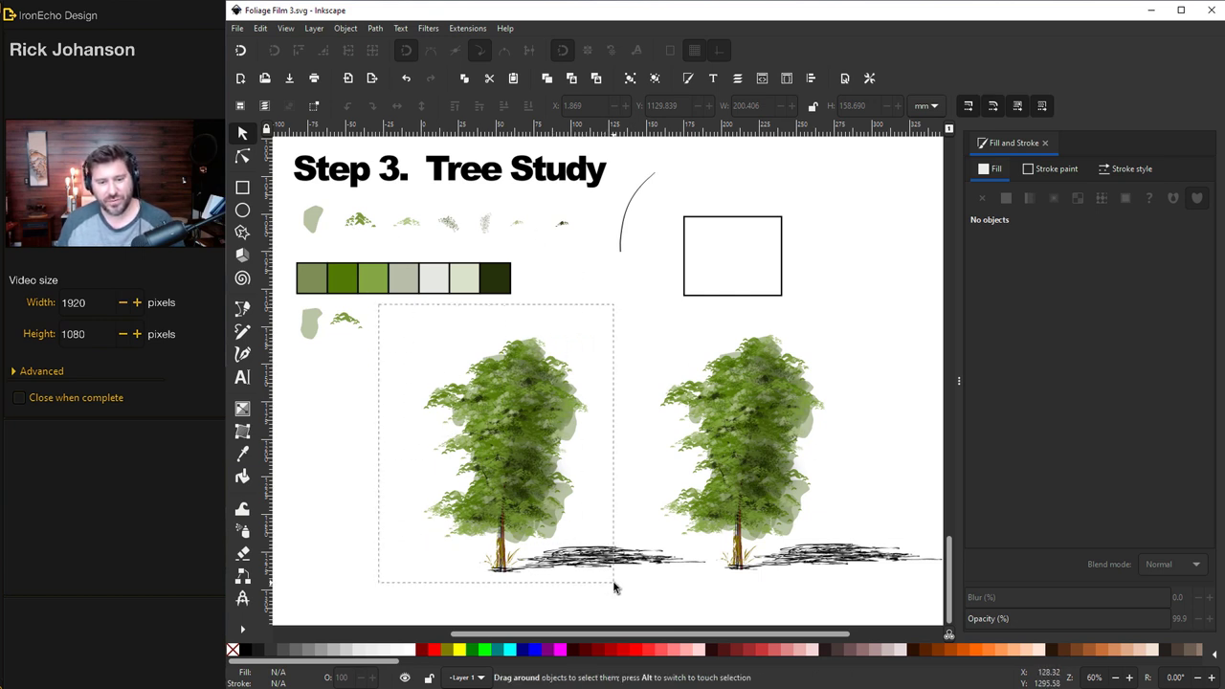
pyautogui.moveTo(615, 586); pyautogui.dragTo(618, 586)
pyautogui.hotkey('ctrl', 'g')
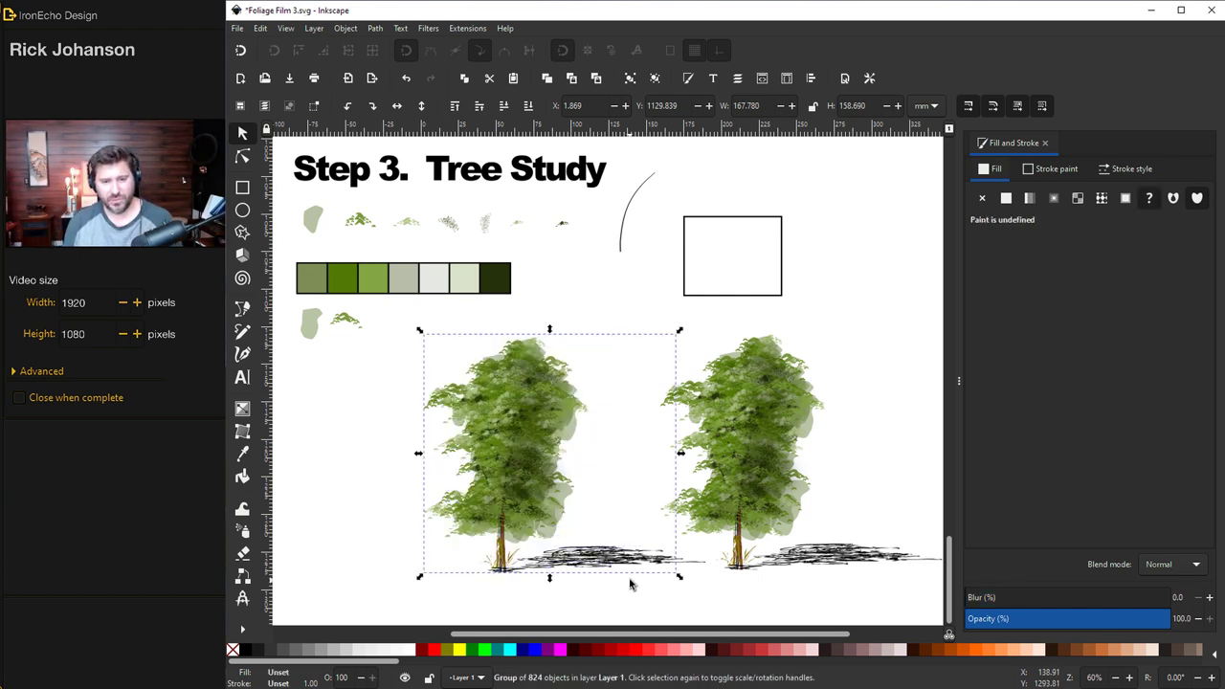
pyautogui.click(378, 30)
pyautogui.click(389, 46)
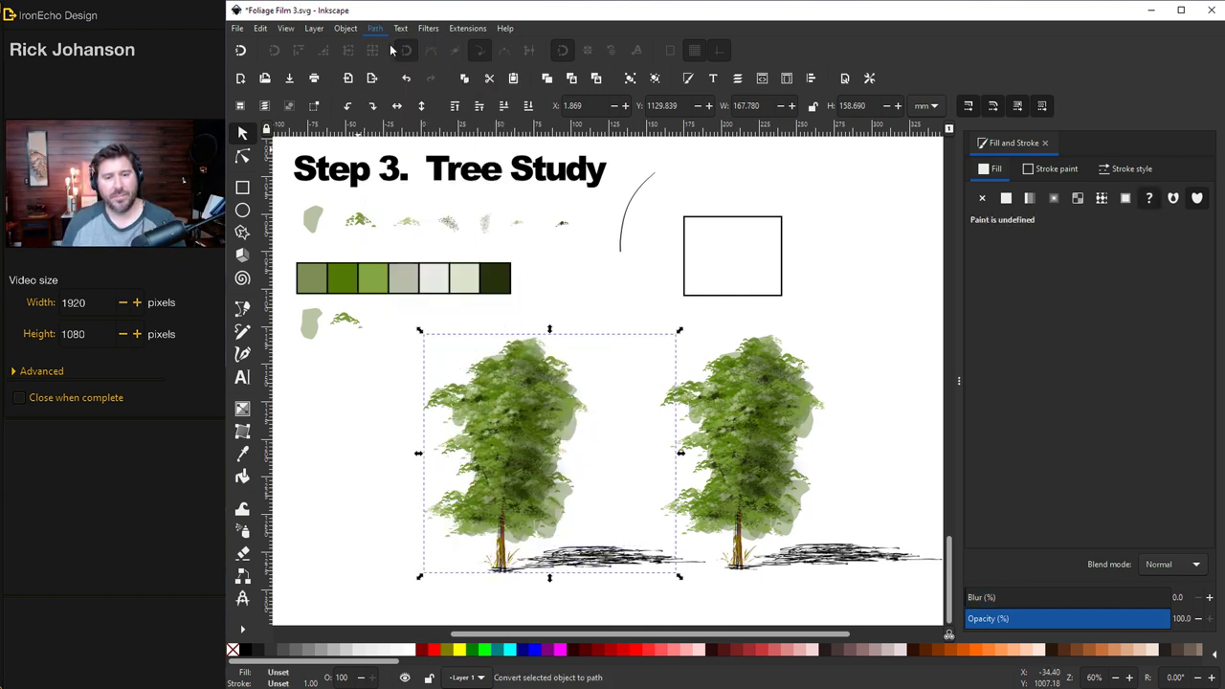
pyautogui.click(389, 422)
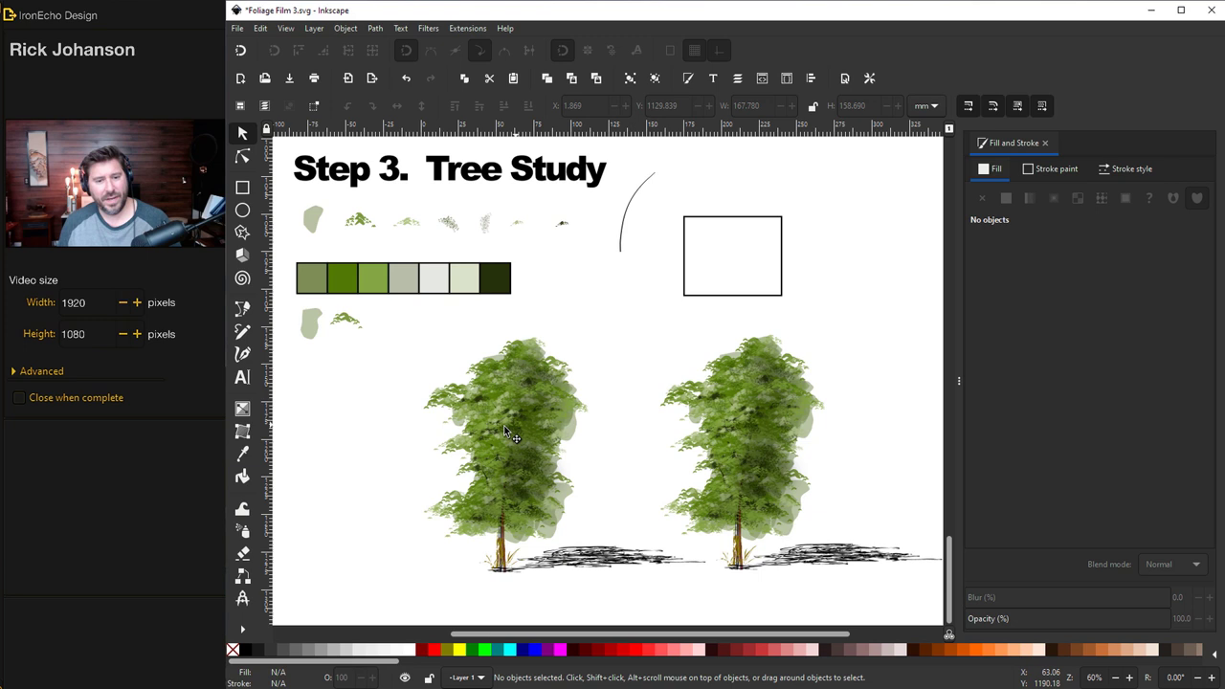
pyautogui.moveTo(492, 427); pyautogui.dragTo(454, 428)
pyautogui.click(635, 402)
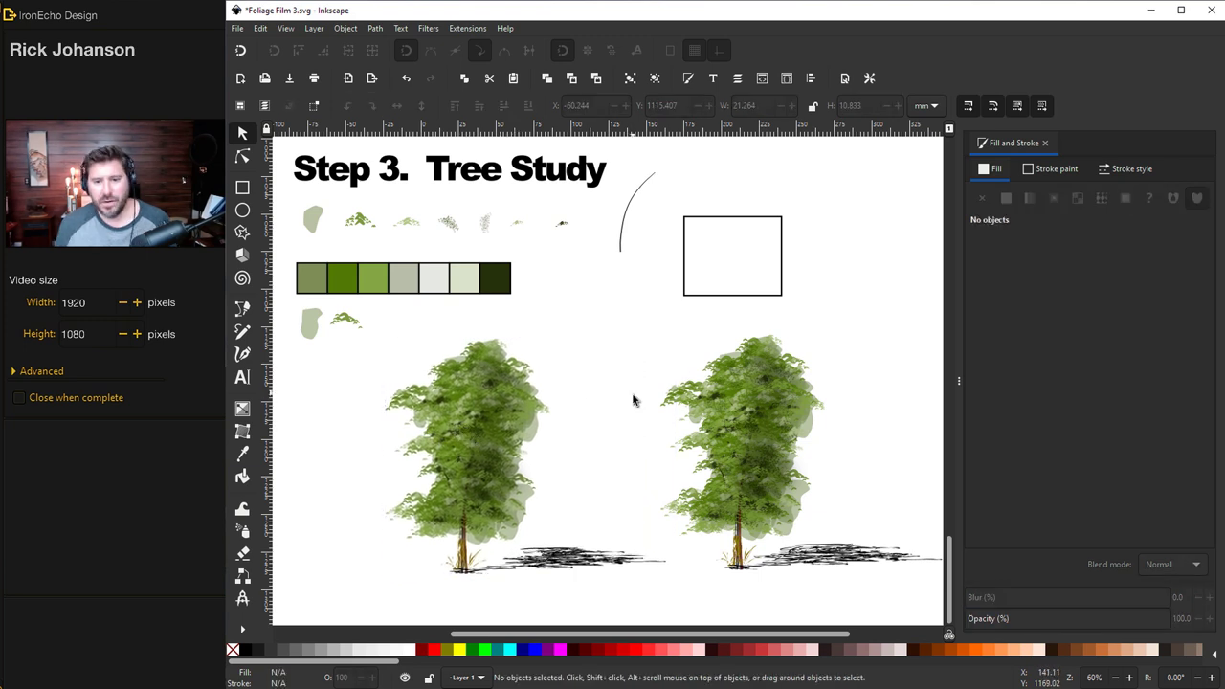
# Recolour the pale-green blob to pinkish red and the green leaf brush beside it to red
pyautogui.click(316, 326)
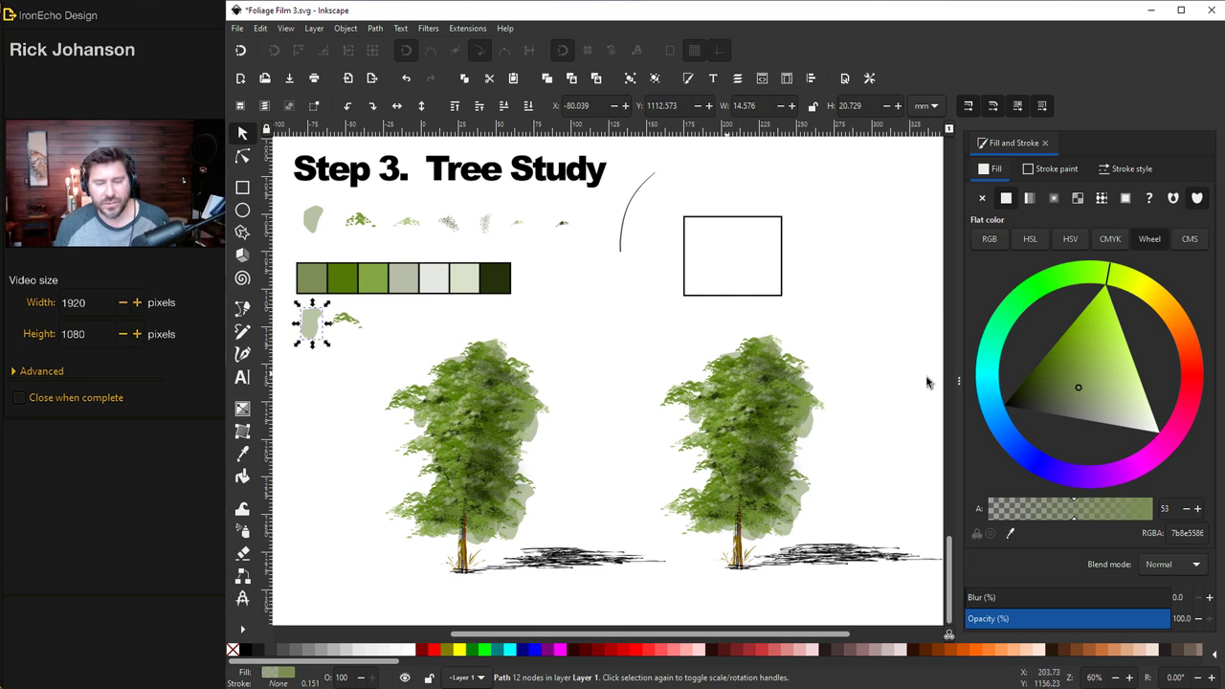
pyautogui.moveTo(1109, 278)
pyautogui.mouseDown()
pyautogui.moveTo(1154, 292)
pyautogui.moveTo(1185, 326)
pyautogui.moveTo(1199, 381)
pyautogui.mouseUp()
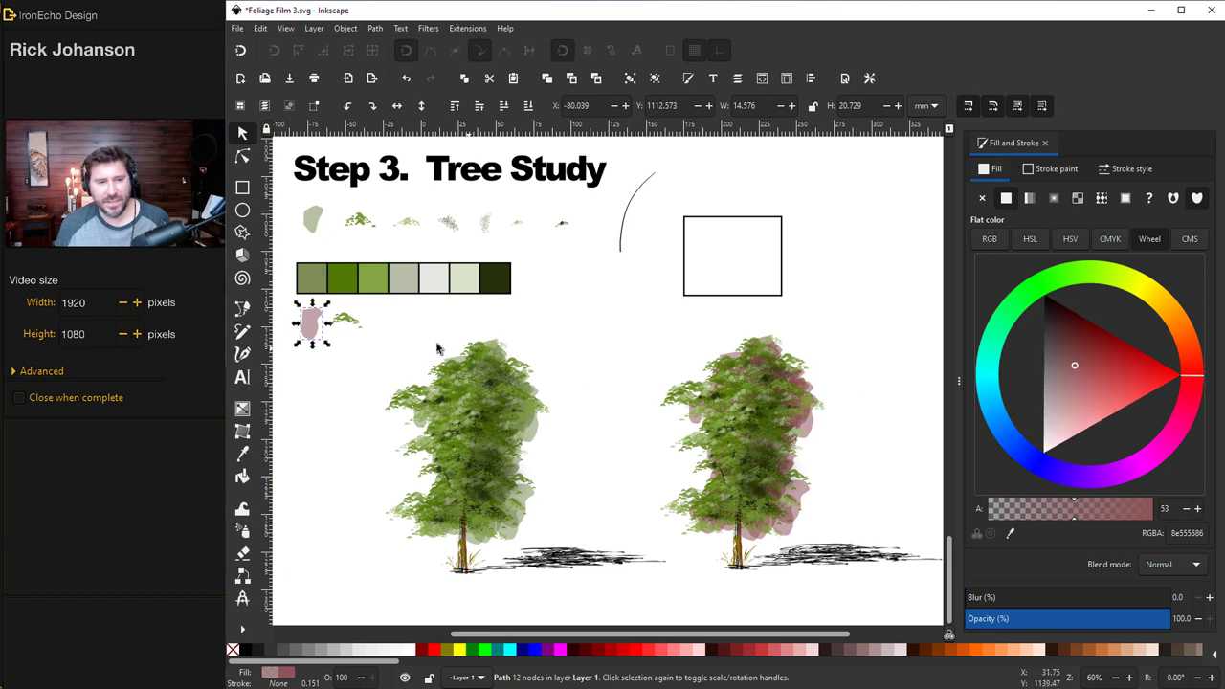
pyautogui.click(357, 321)
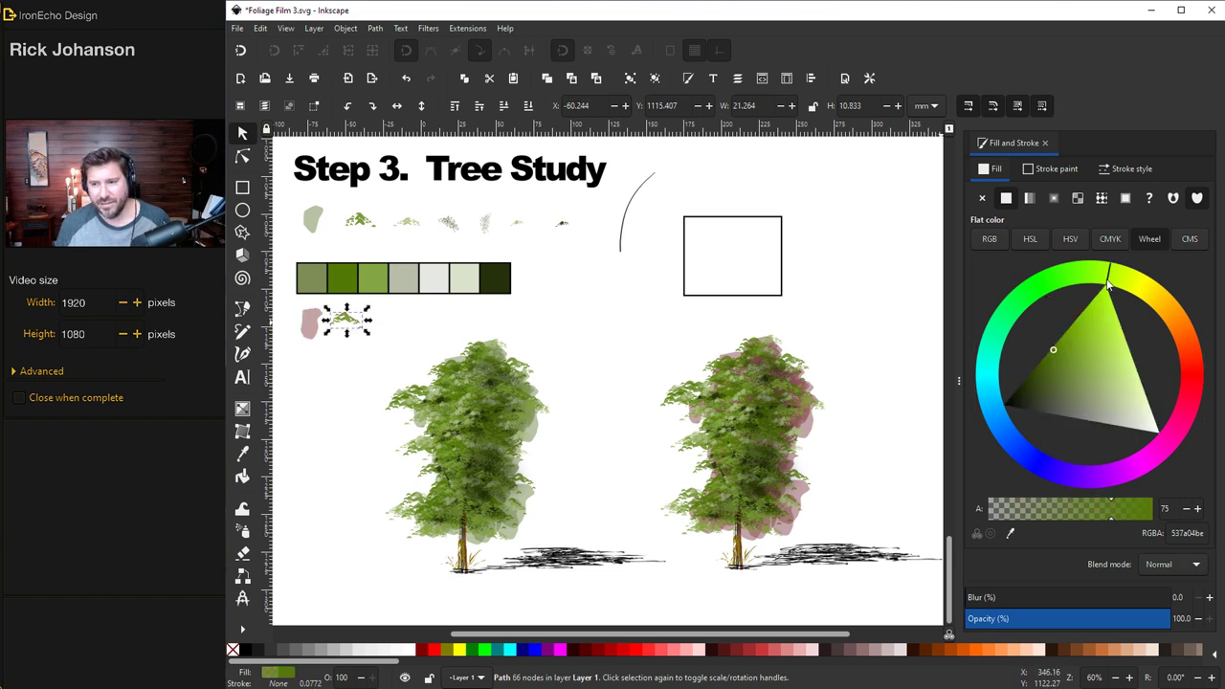
pyautogui.moveTo(1109, 285)
pyautogui.mouseDown()
pyautogui.moveTo(1175, 308)
pyautogui.moveTo(1190, 372)
pyautogui.moveTo(1170, 333)
pyautogui.moveTo(1192, 371)
pyautogui.mouseUp()
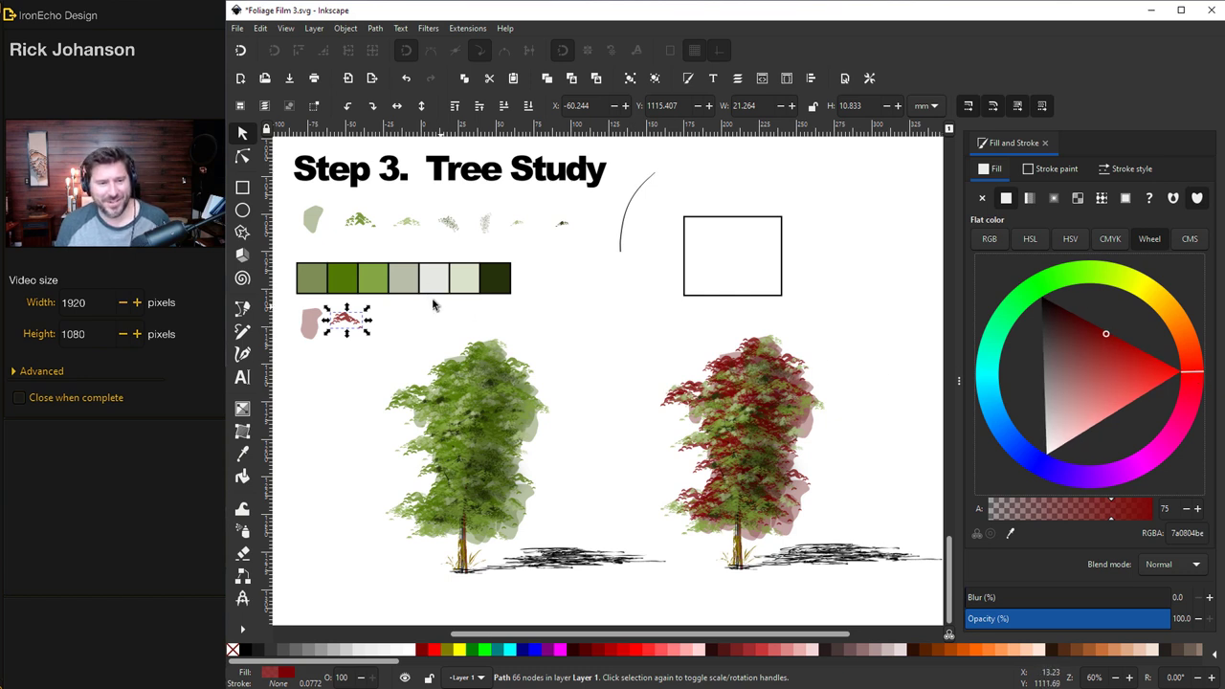
# Turn the olive and small top-row leaf samples red, the second a deeper red
pyautogui.click(410, 226)
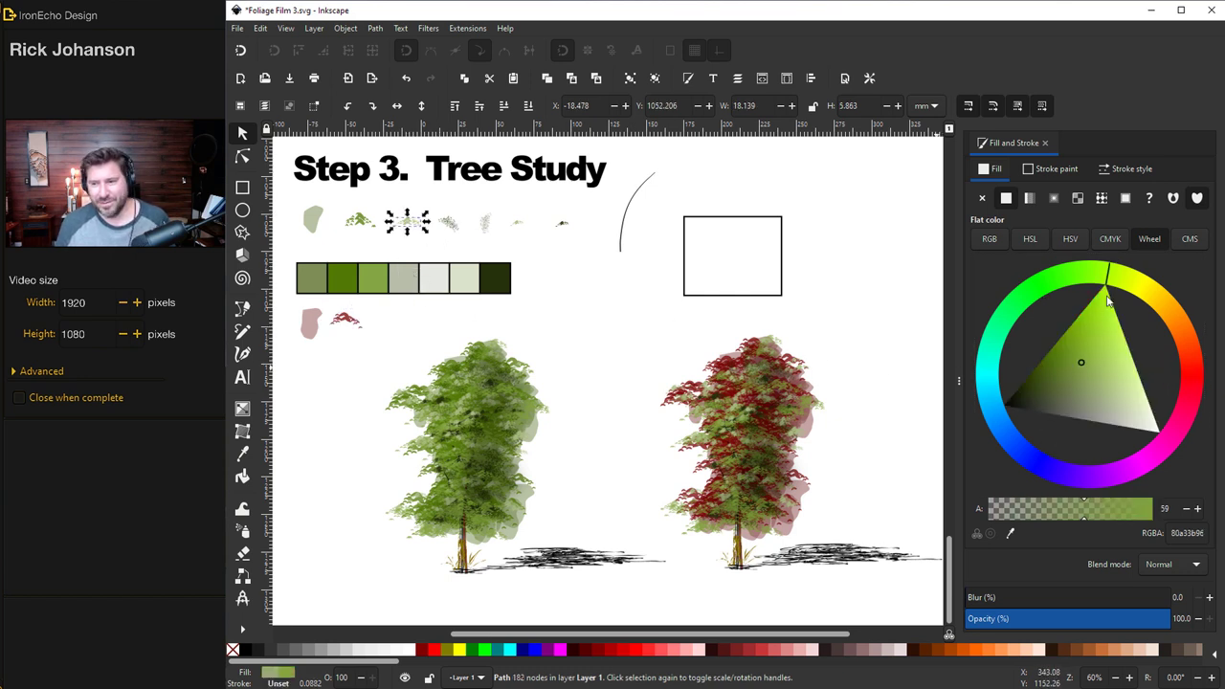
pyautogui.moveTo(1172, 329); pyautogui.dragTo(1192, 374)
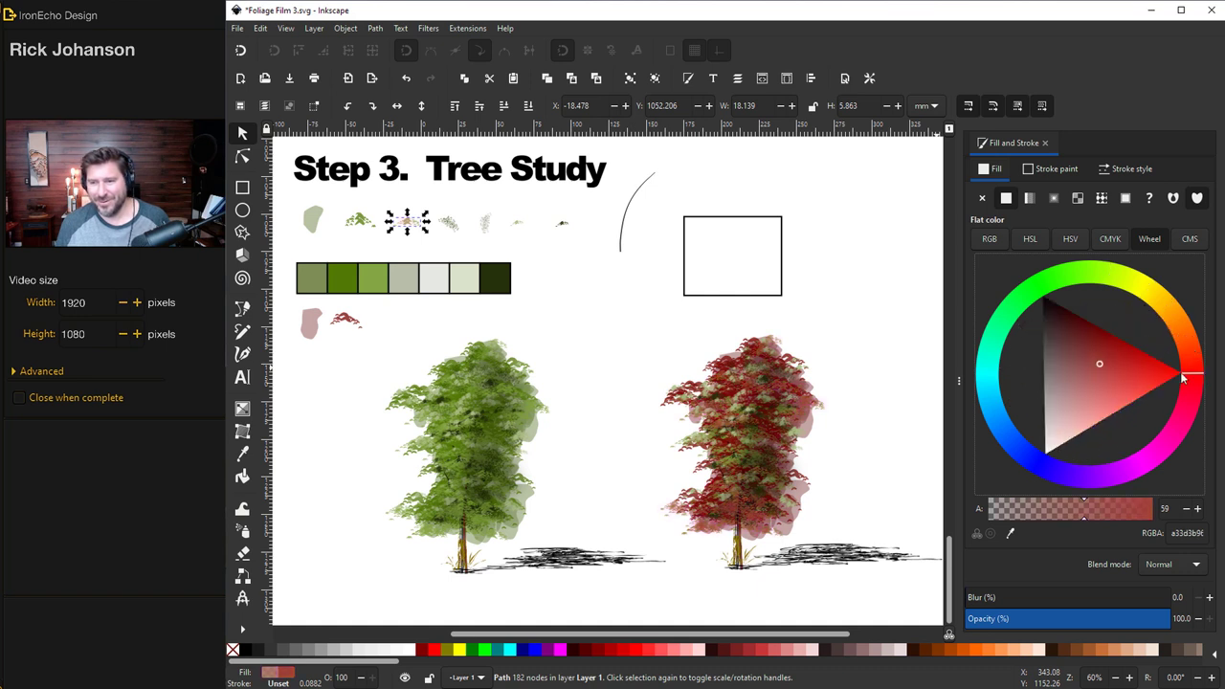
pyautogui.click(519, 226)
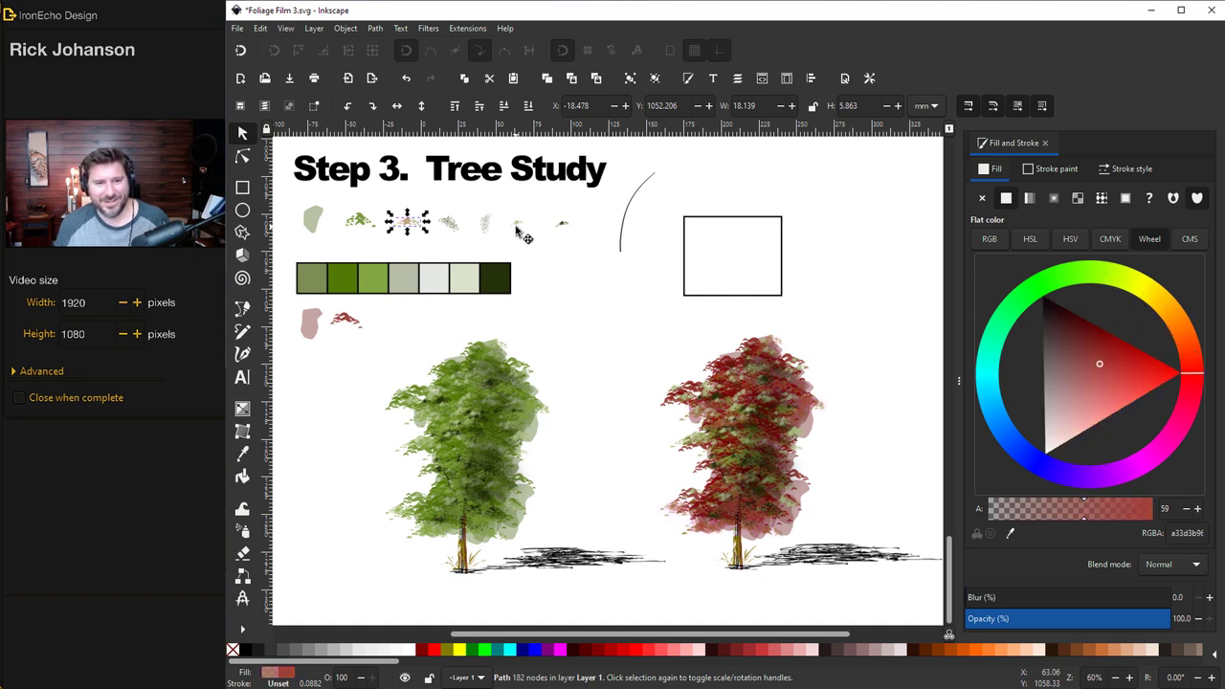
pyautogui.moveTo(1106, 292)
pyautogui.mouseDown()
pyautogui.moveTo(1163, 309)
pyautogui.moveTo(1191, 369)
pyautogui.moveTo(1103, 394)
pyautogui.mouseUp()
pyautogui.click(1112, 383)
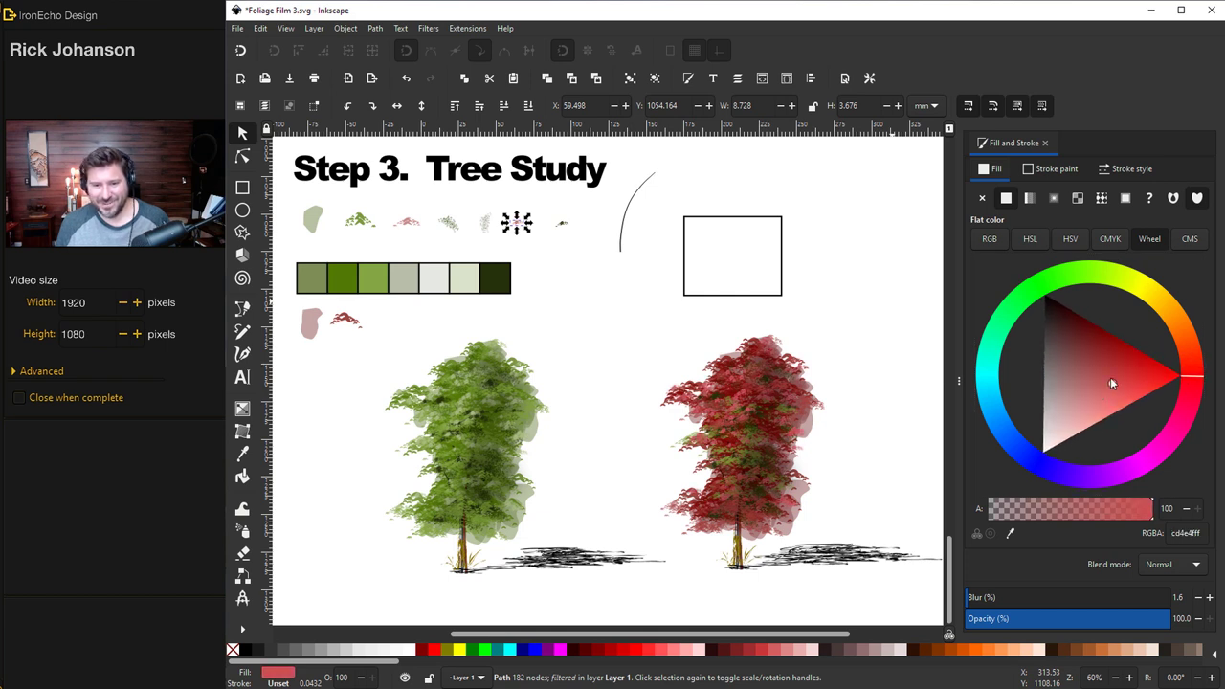
pyautogui.click(845, 338)
pyautogui.click(352, 320)
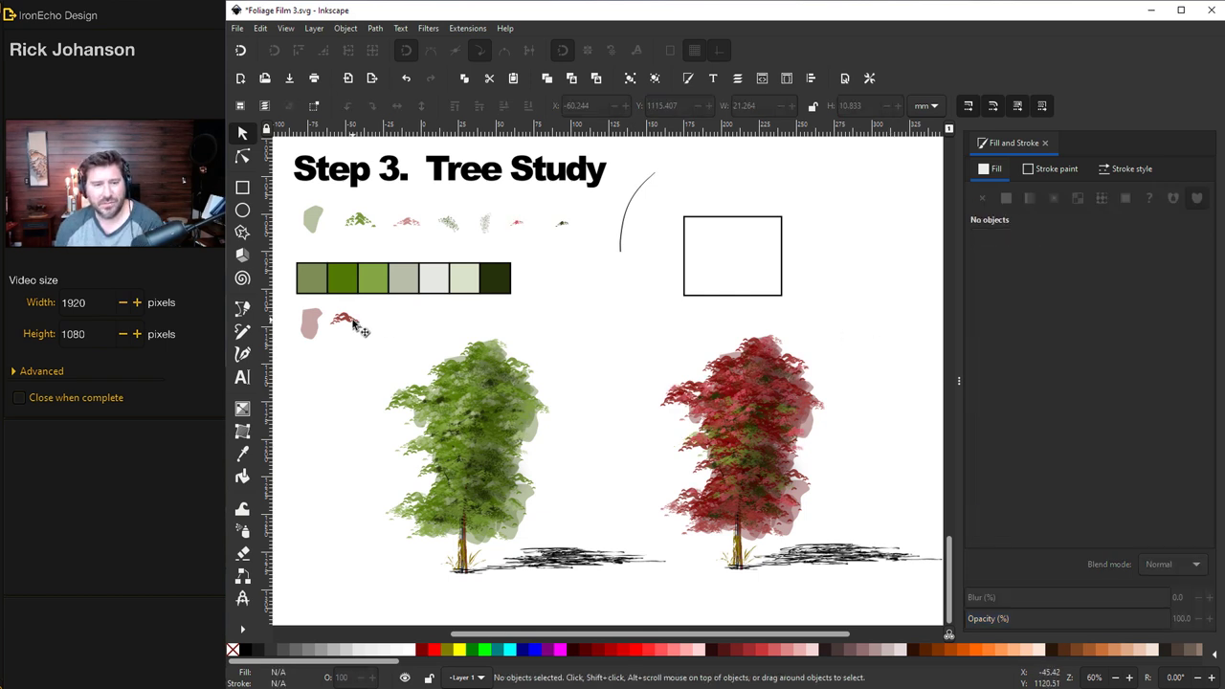
# Shift the brush samples to teal, light blue and cyan, and the pink blob to teal
pyautogui.moveTo(1187, 384)
pyautogui.mouseDown()
pyautogui.moveTo(1162, 305)
pyautogui.moveTo(1065, 264)
pyautogui.moveTo(984, 354)
pyautogui.moveTo(1034, 374)
pyautogui.mouseUp()
pyautogui.press('Tab')
pyautogui.moveTo(1030, 283); pyautogui.dragTo(1001, 370)
pyautogui.press('Tab')
pyautogui.moveTo(1009, 321); pyautogui.dragTo(996, 359)
pyautogui.press('Tab')
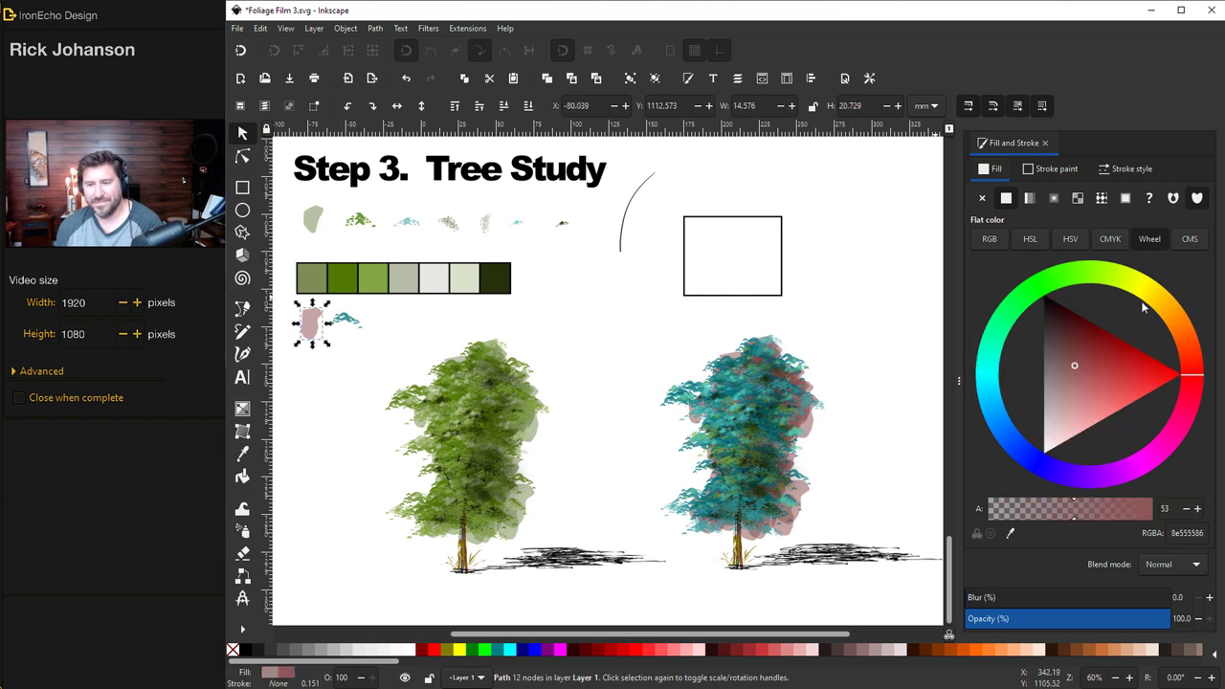
pyautogui.moveTo(1141, 301)
pyautogui.mouseDown()
pyautogui.moveTo(999, 323)
pyautogui.moveTo(984, 380)
pyautogui.mouseUp()
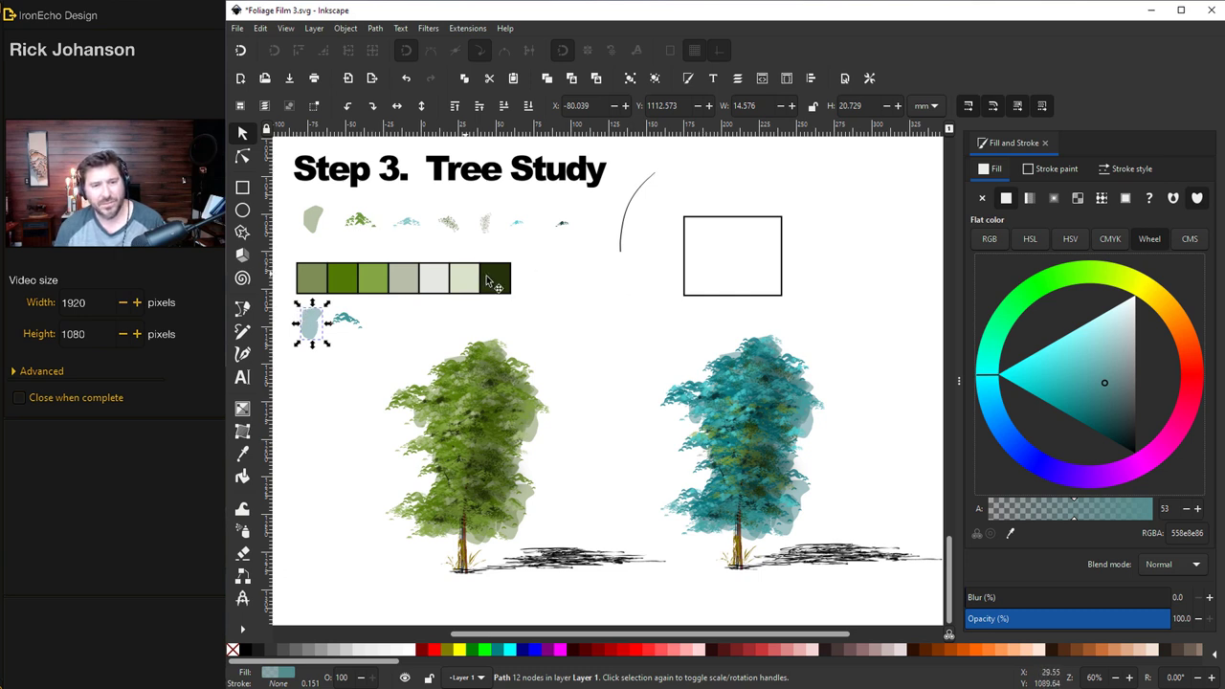
pyautogui.click(612, 325)
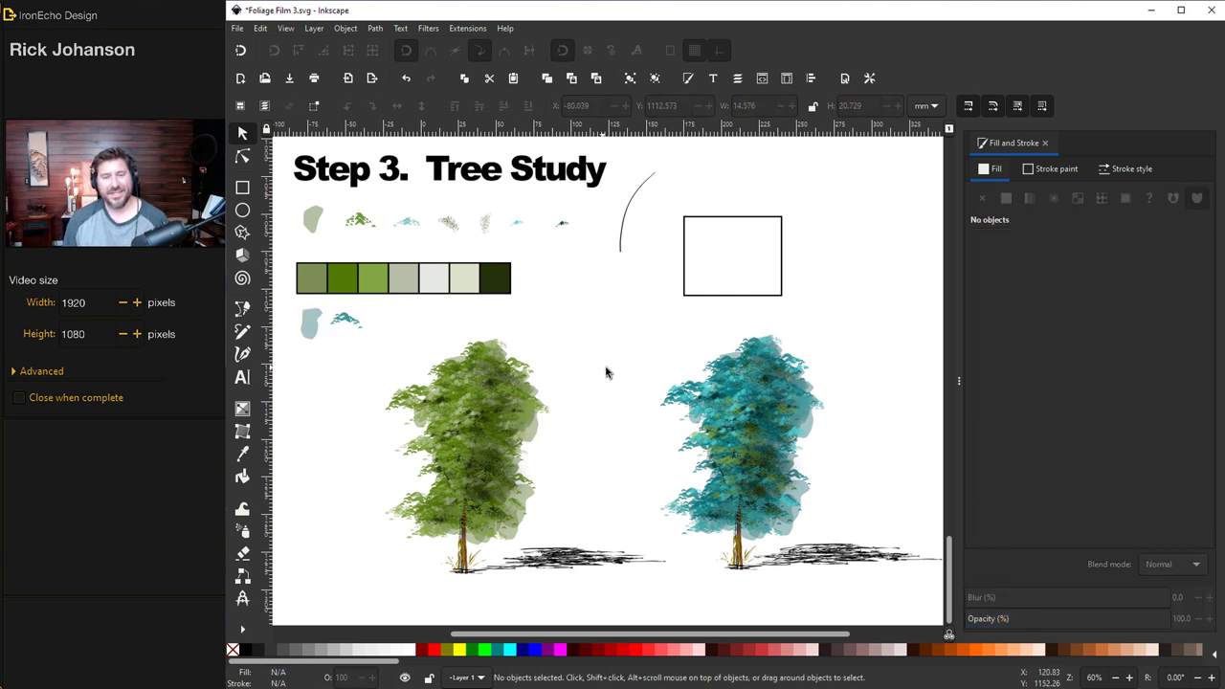